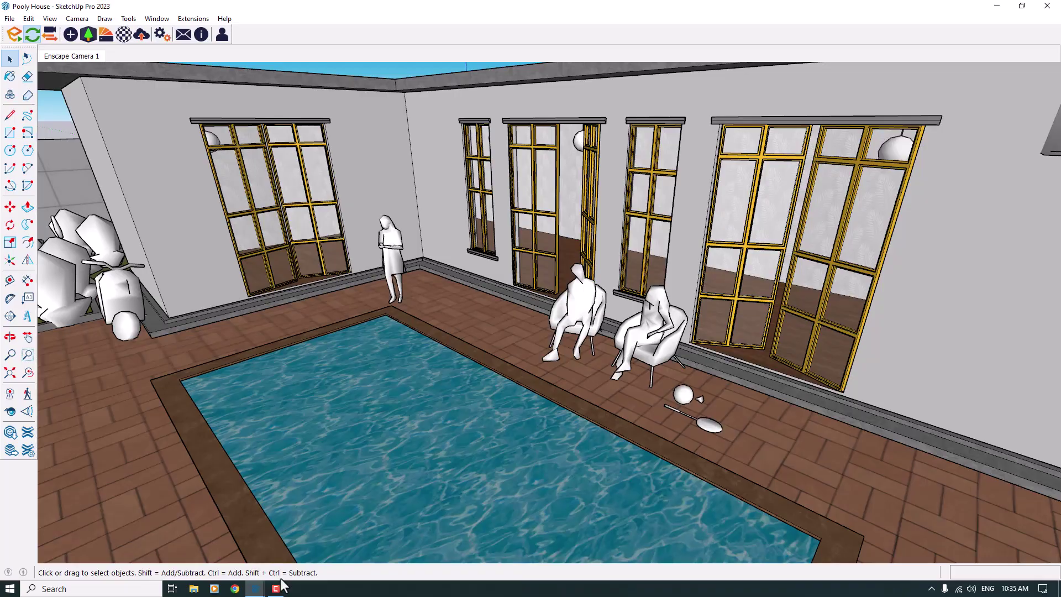
Step: Examine the pool, paved terrace, figures and house facade of the model from several angles and distances
left_click(282, 586)
scroll(510, 325, "up", 5)
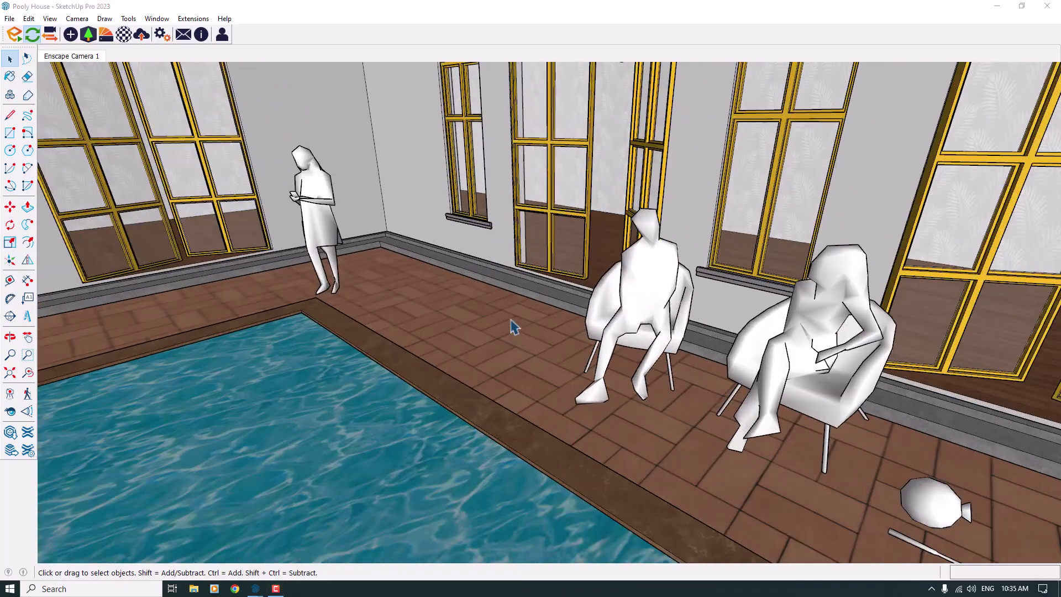
middle_click_drag(510, 325, 462, 358)
scroll(488, 277, "down", 6)
scroll(514, 356, "up", 5)
scroll(512, 350, "down", 5)
scroll(462, 358, "up", 4)
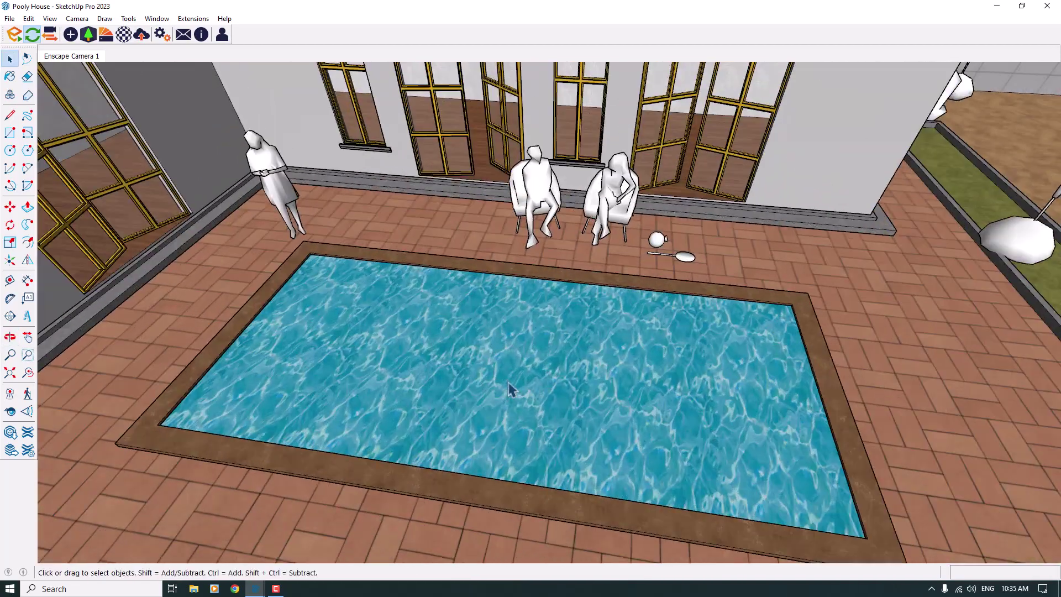
scroll(505, 391, "down", 5)
middle_click_drag(504, 390, 391, 372)
scroll(391, 372, "up", 5)
scroll(493, 315, "down", 5)
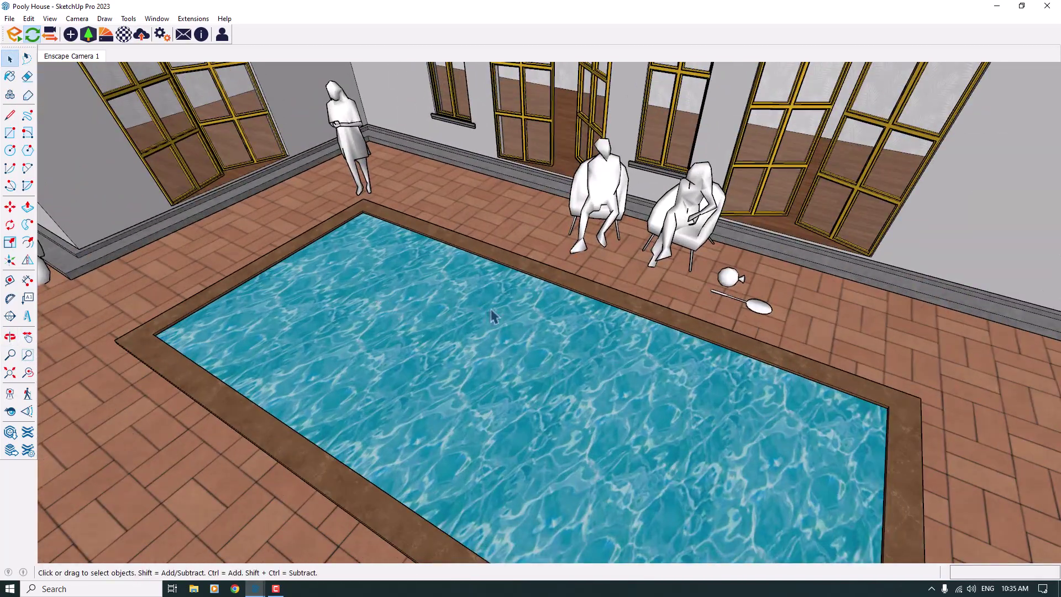
middle_click_drag(493, 316, 434, 246)
scroll(353, 325, "down", 3)
scroll(450, 316, "down", 5)
scroll(452, 291, "up", 8)
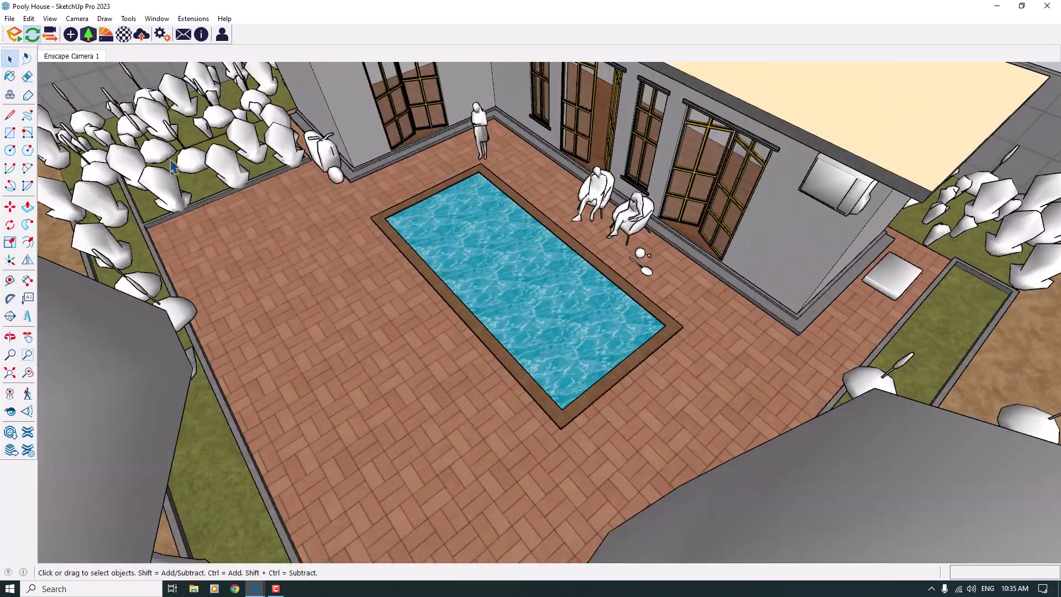
Step: Restore the saved Enscape Camera 1 scene and switch to the Enscape render window
left_click(57, 59)
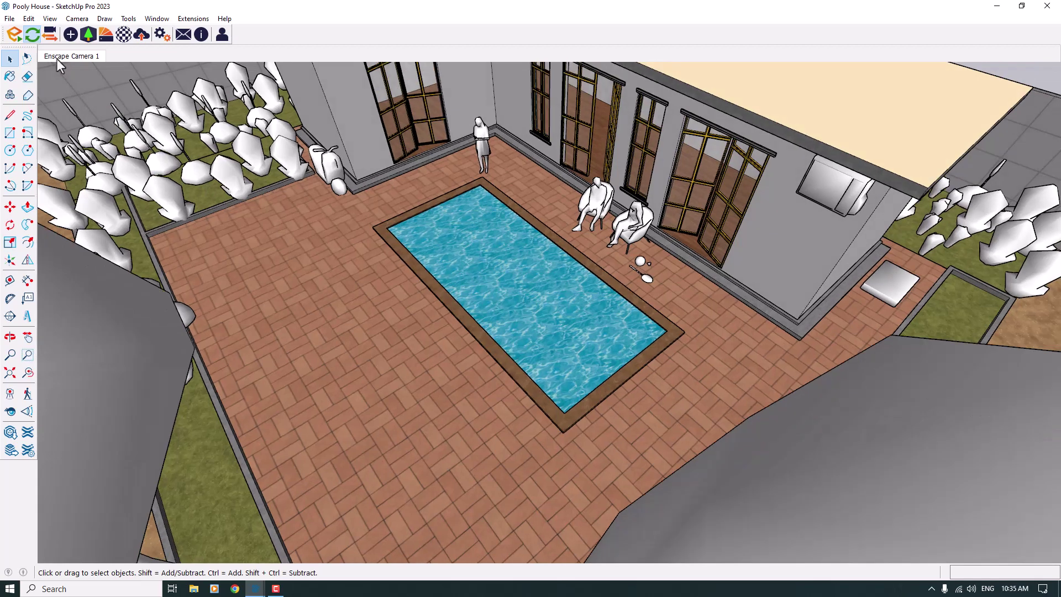
left_click(56, 59)
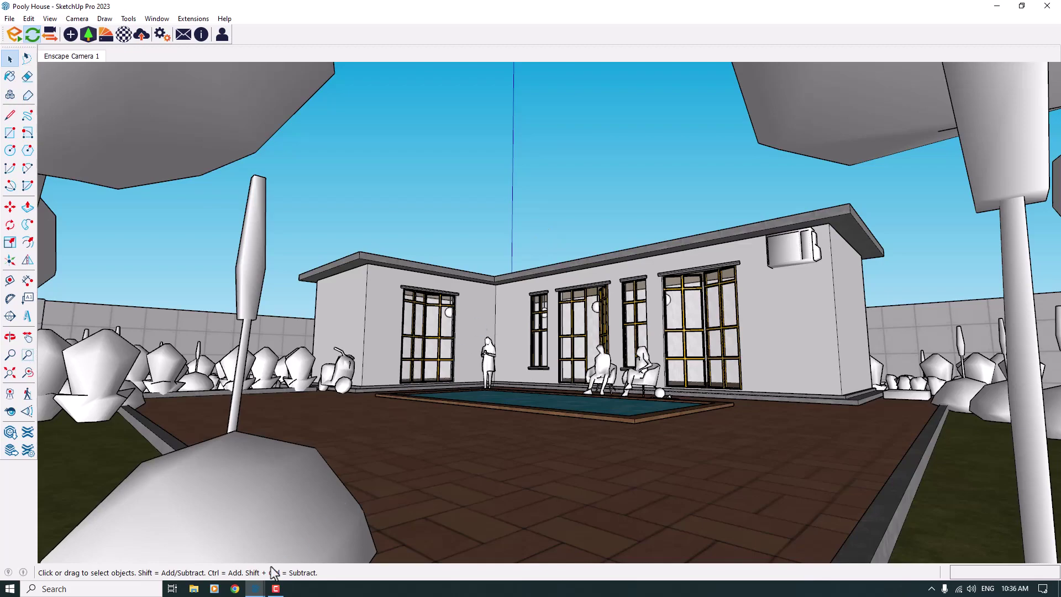
mouse_move(257, 585)
left_click(295, 549)
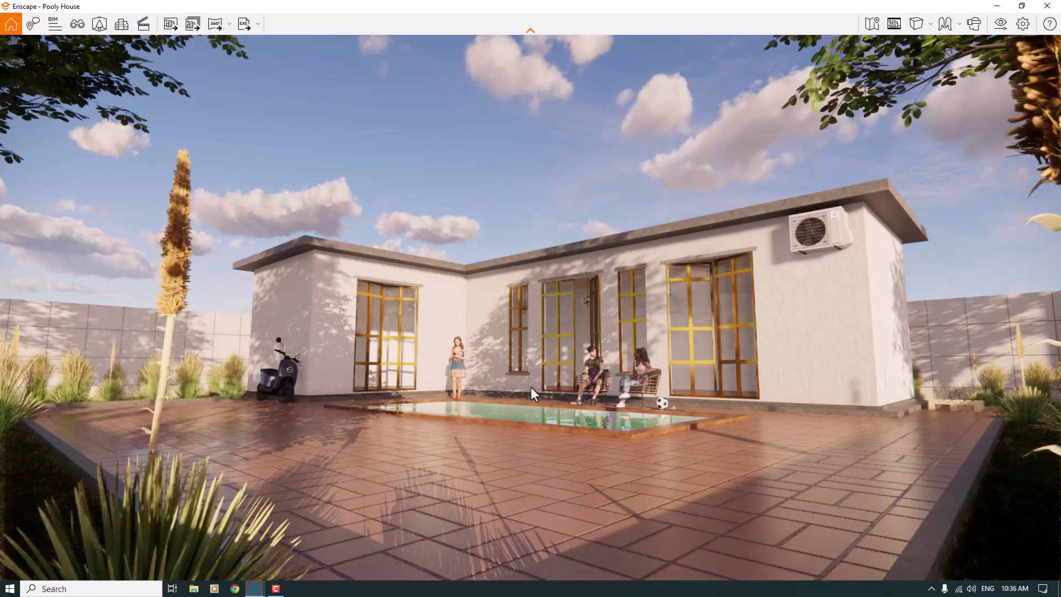
Step: Walk through the rendered scene to examine the figures, windows, pool water and terrace from close up and from above
left_click_drag(531, 387, 470, 420)
key("w")
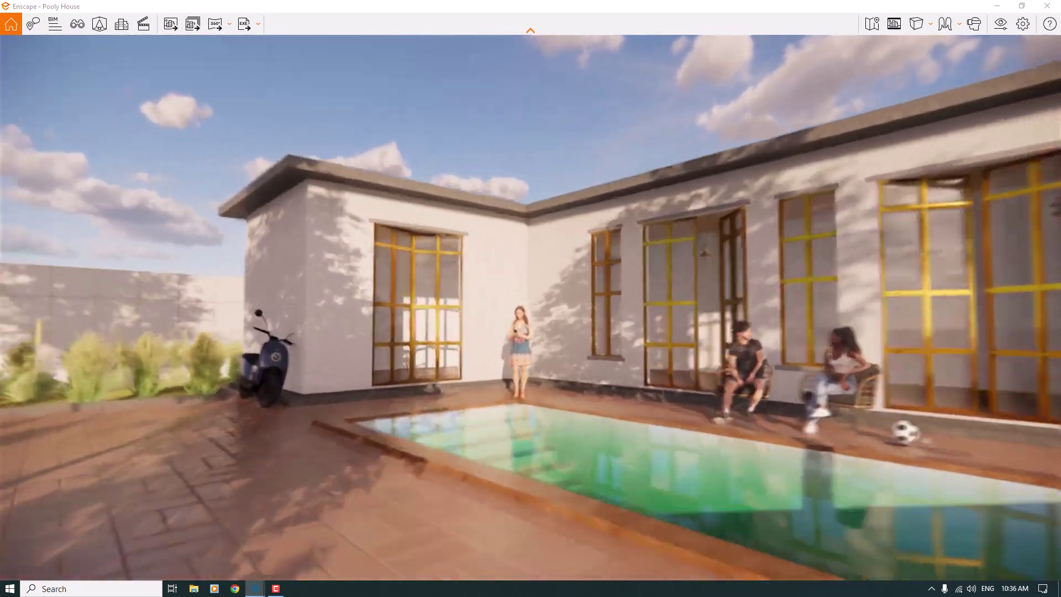
key("w")
key("s")
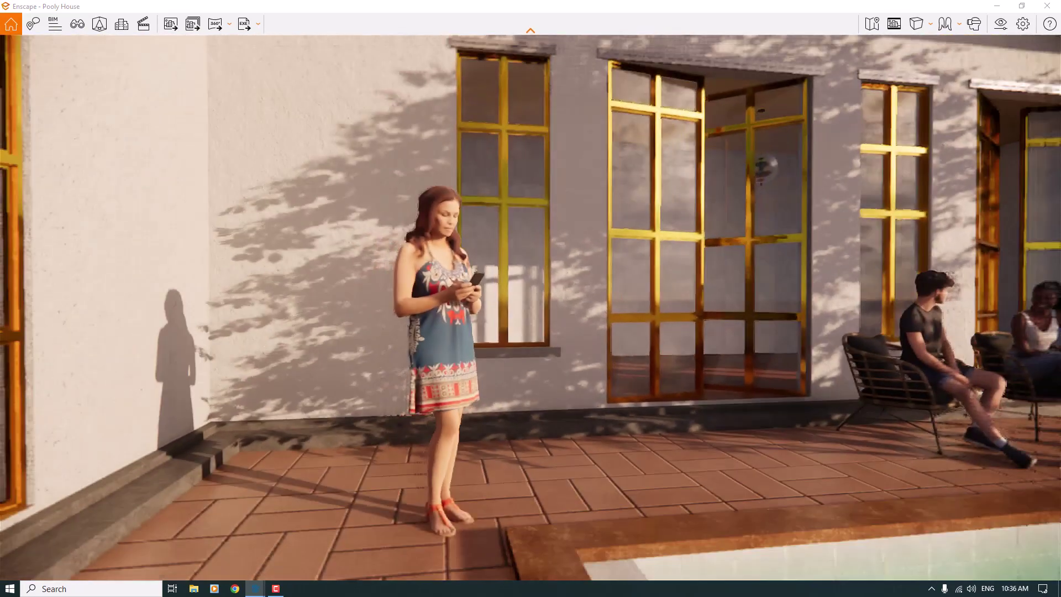
key("d")
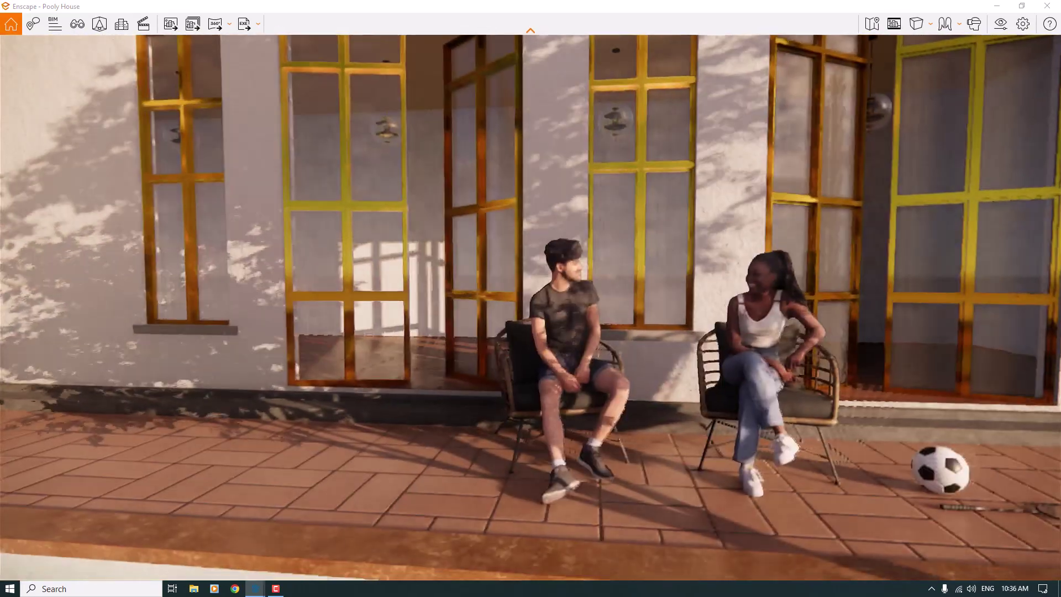
left_click_drag(531, 310, 497, 270)
key("w")
key("w")
key("s")
key("a")
key("w")
key("s")
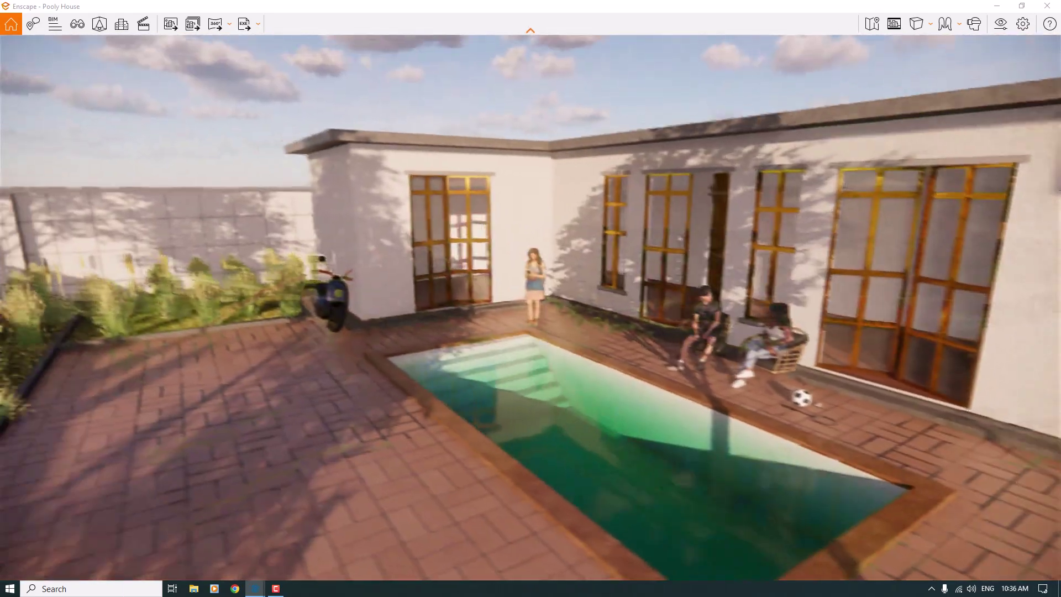
key("w")
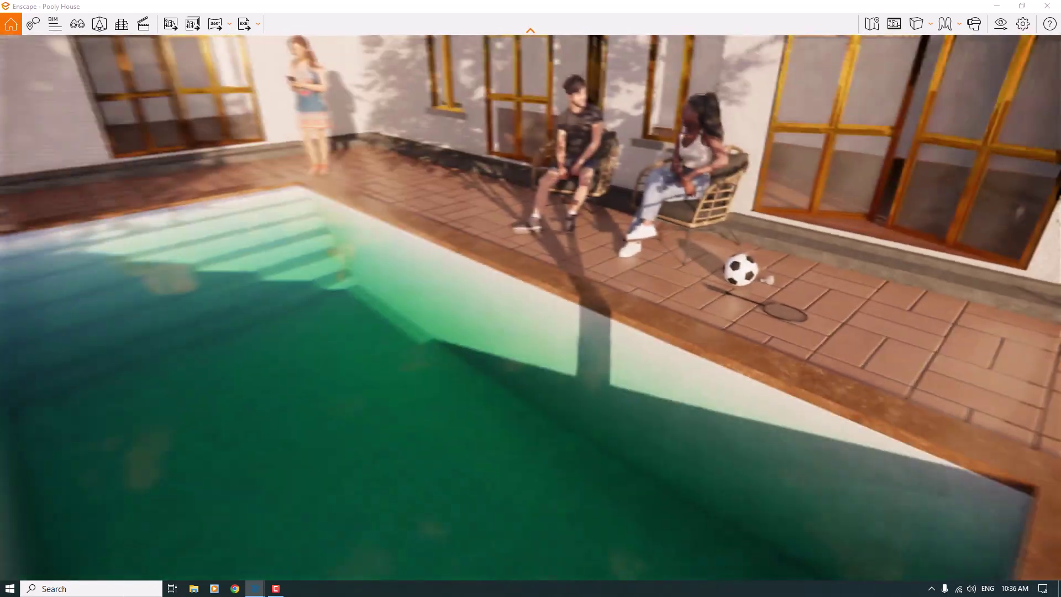
key("s")
key("w")
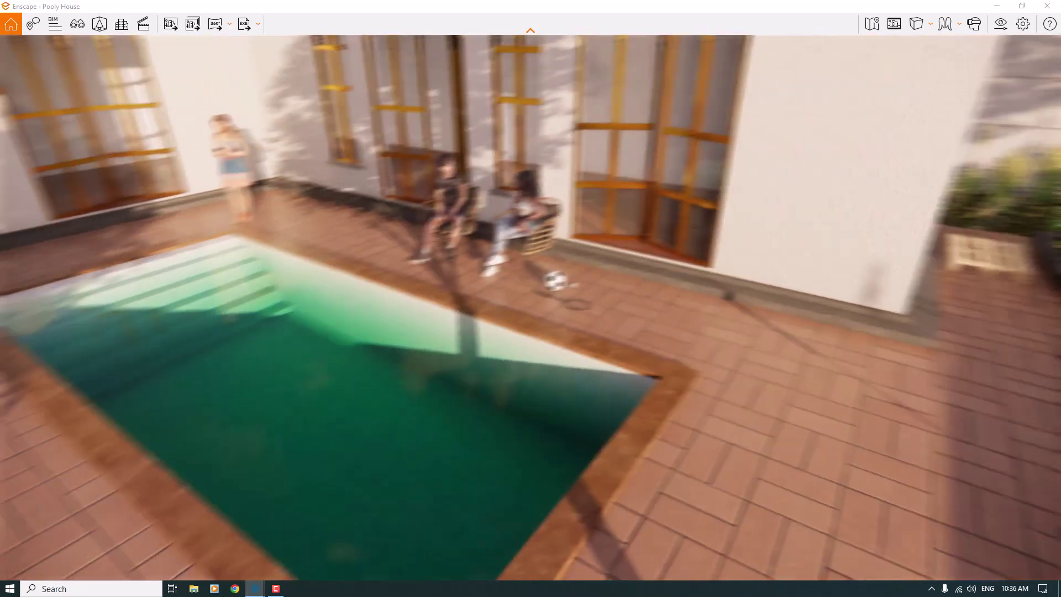
key("s")
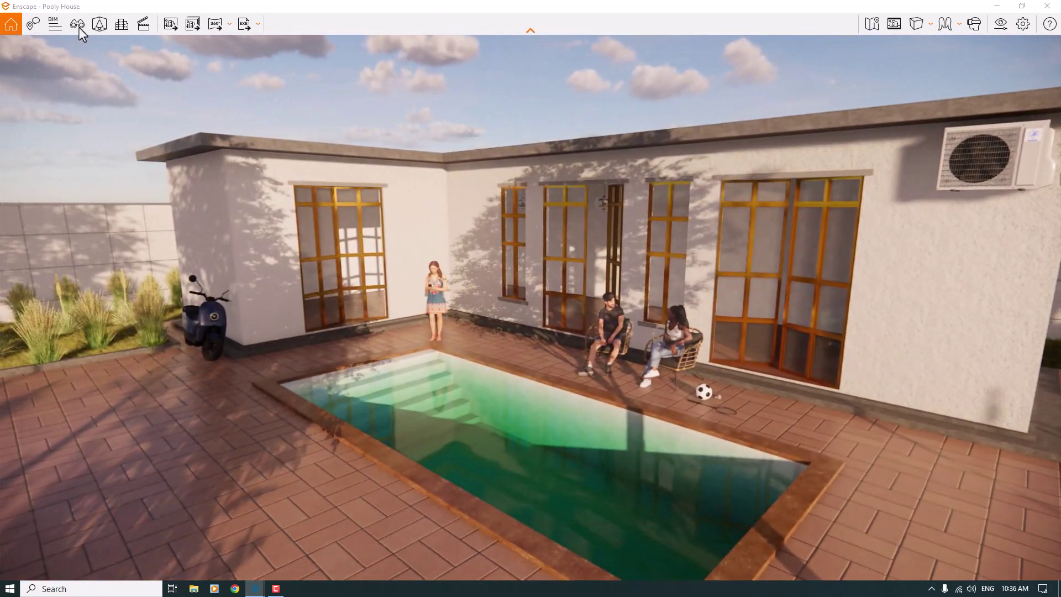
Step: Load the saved Enscape Camera 1 view of the Pooly House project and close the view management
left_click(78, 27)
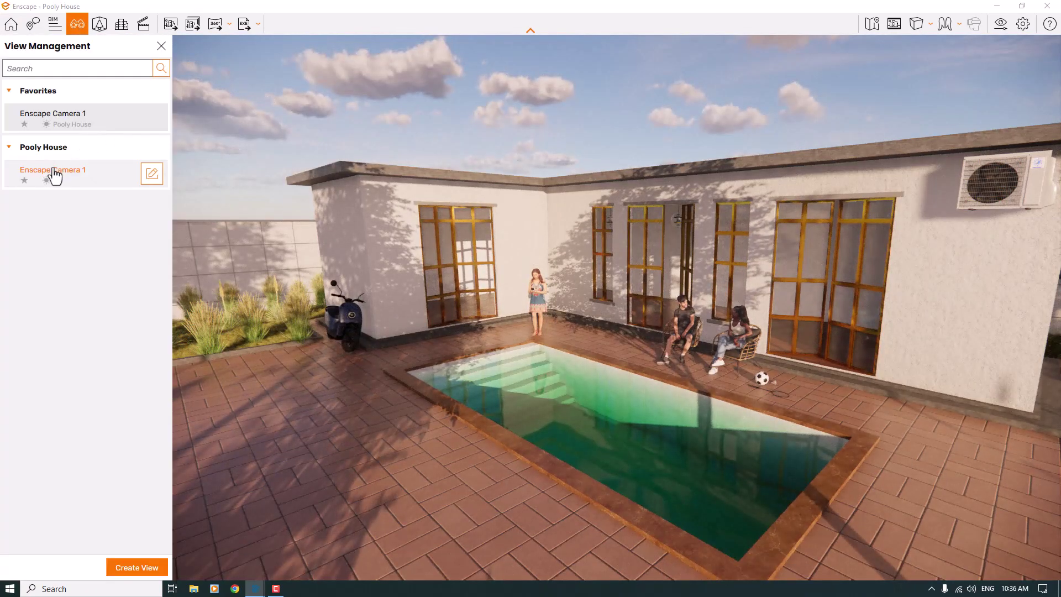
left_click(54, 175)
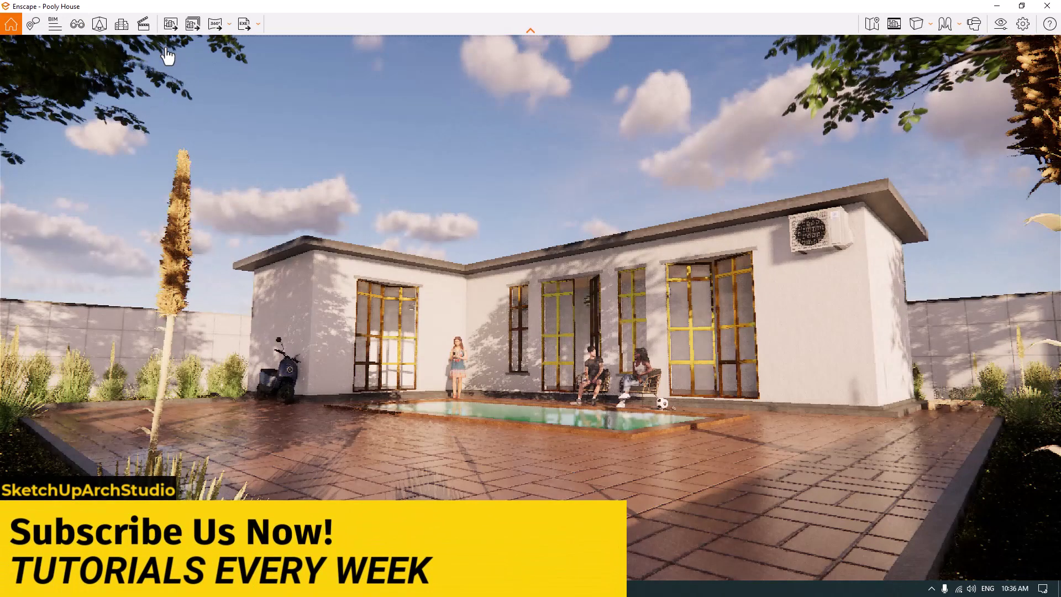
left_click(162, 46)
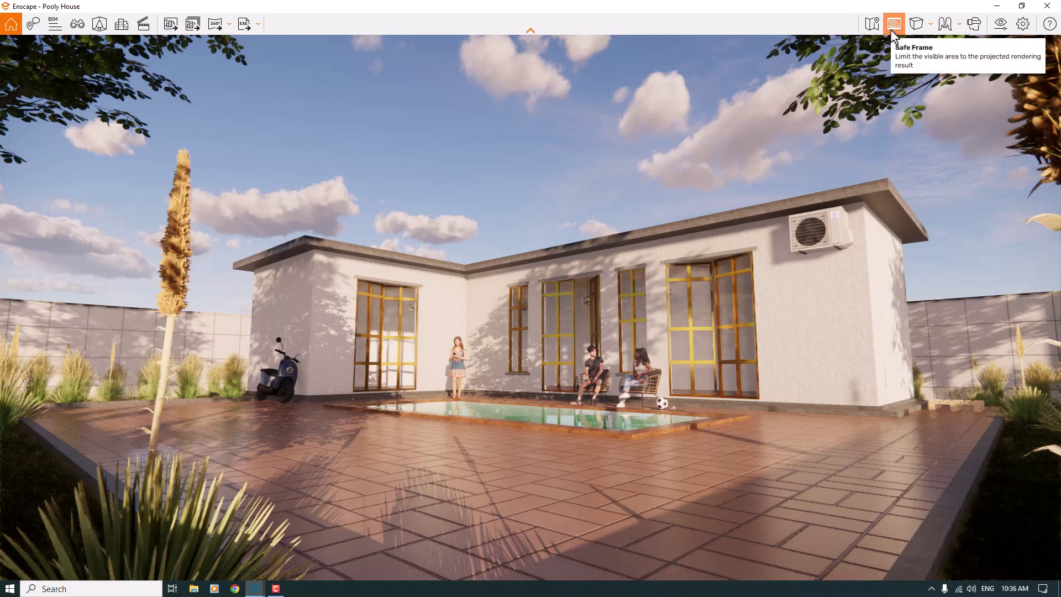
Step: Narrow the camera's horizontal field of view to 52° in the visual settings
left_click(1001, 26)
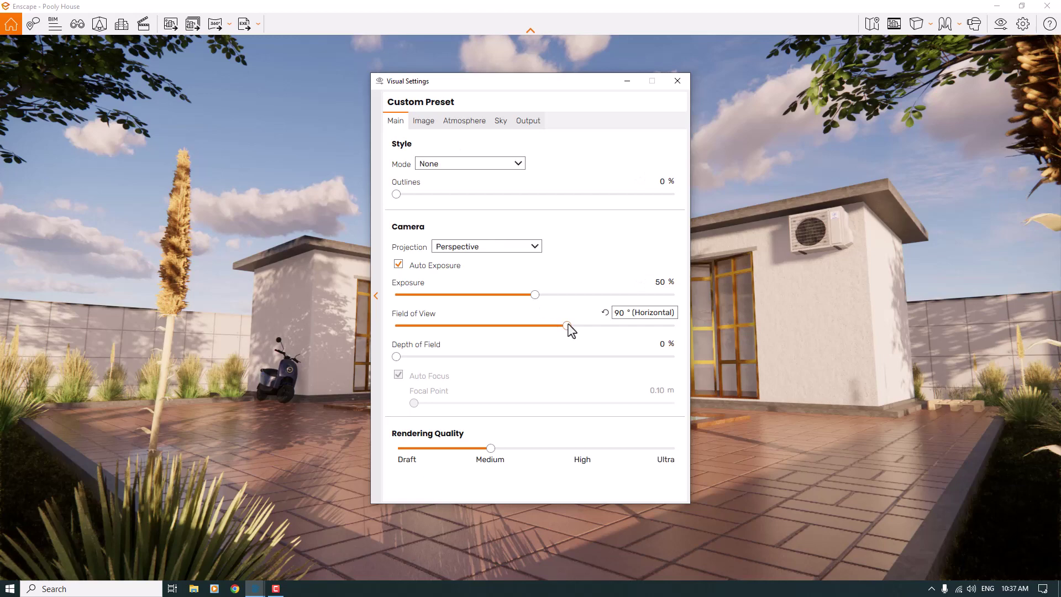
left_click_drag(567, 326, 489, 329)
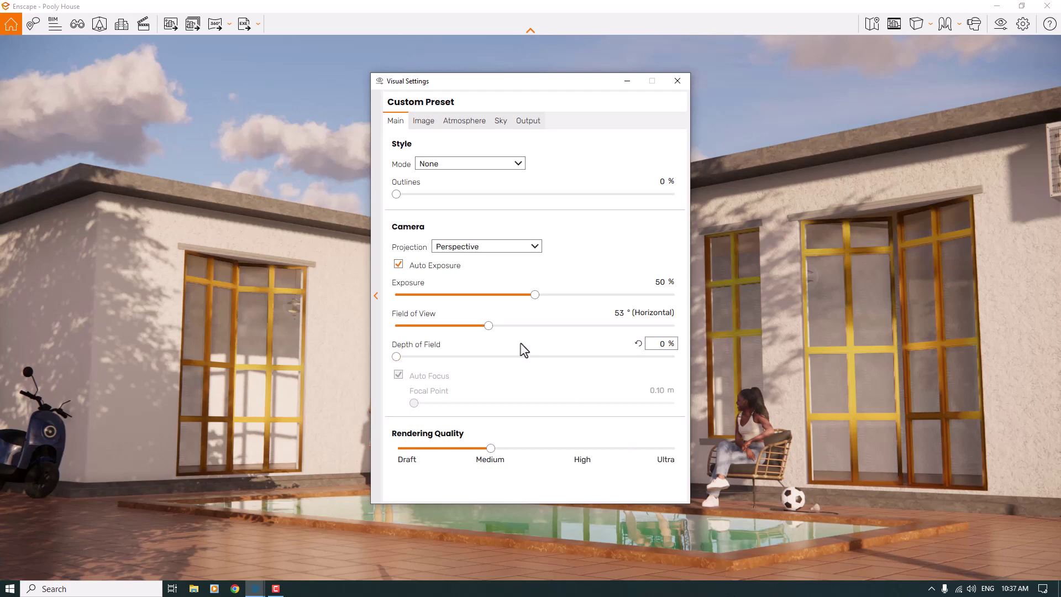
left_click_drag(489, 326, 489, 335)
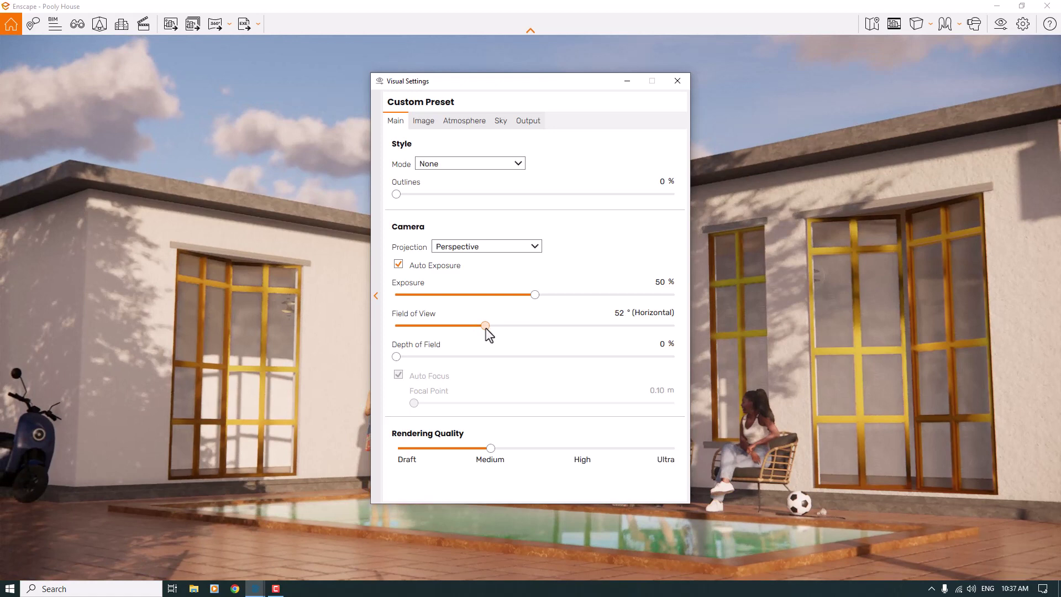
left_click(618, 313)
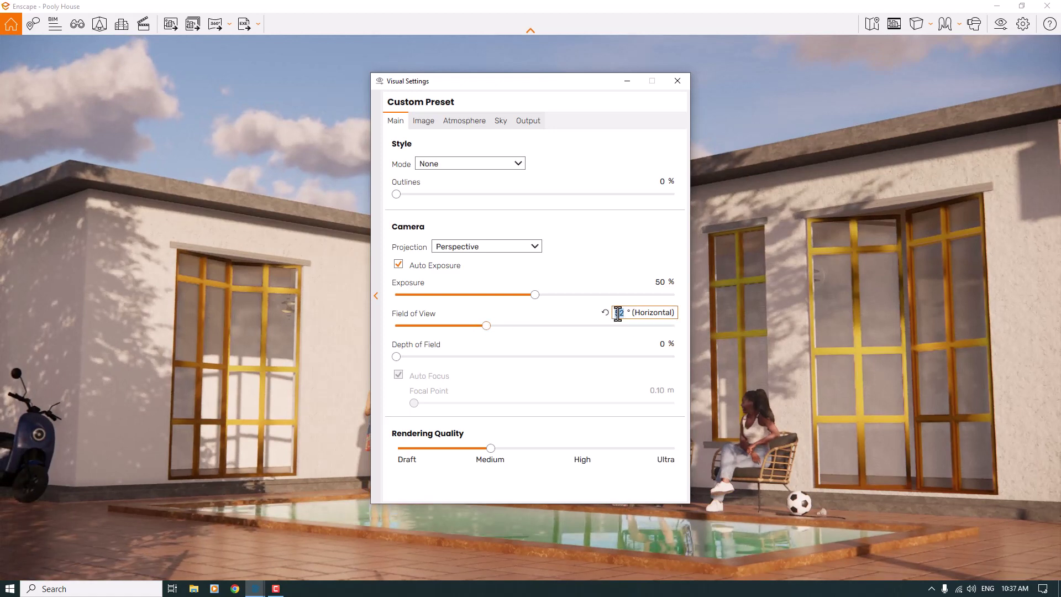
type("5")
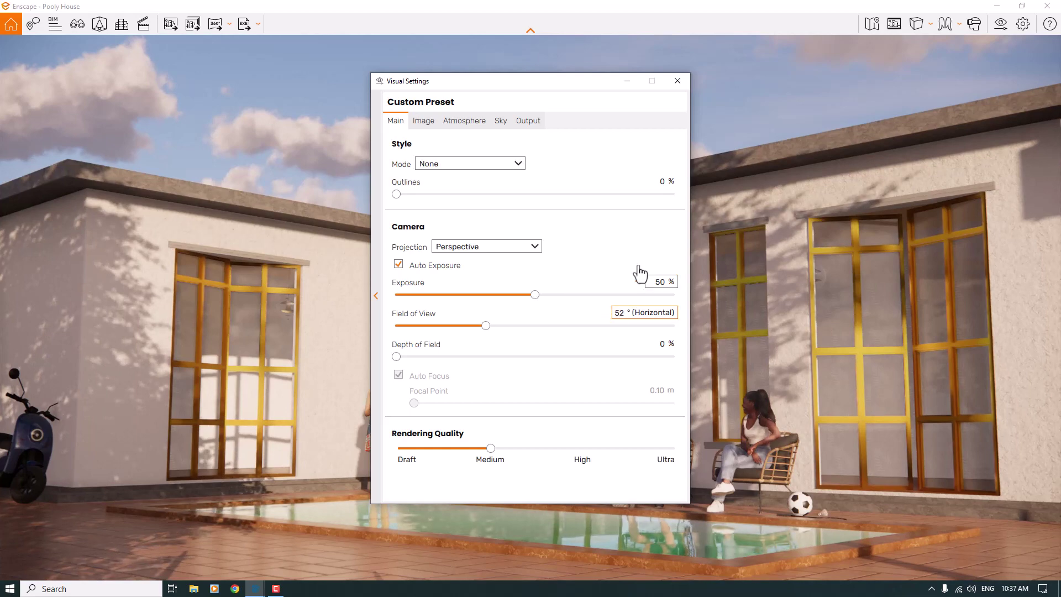
Step: Enable the Safe Frame and set the camera projection to Two-Point
left_click(890, 32)
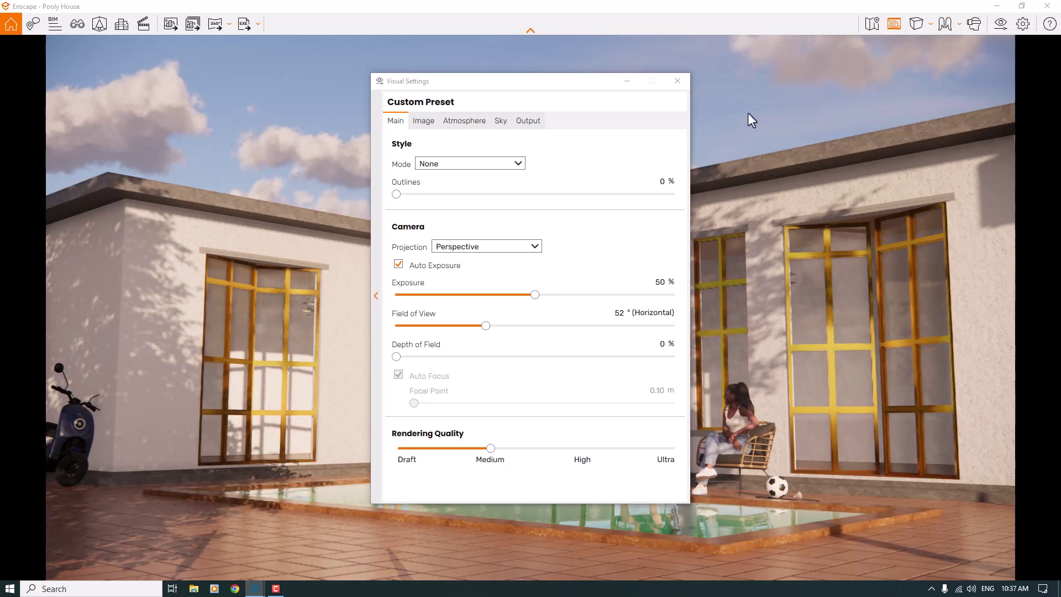
left_click(518, 248)
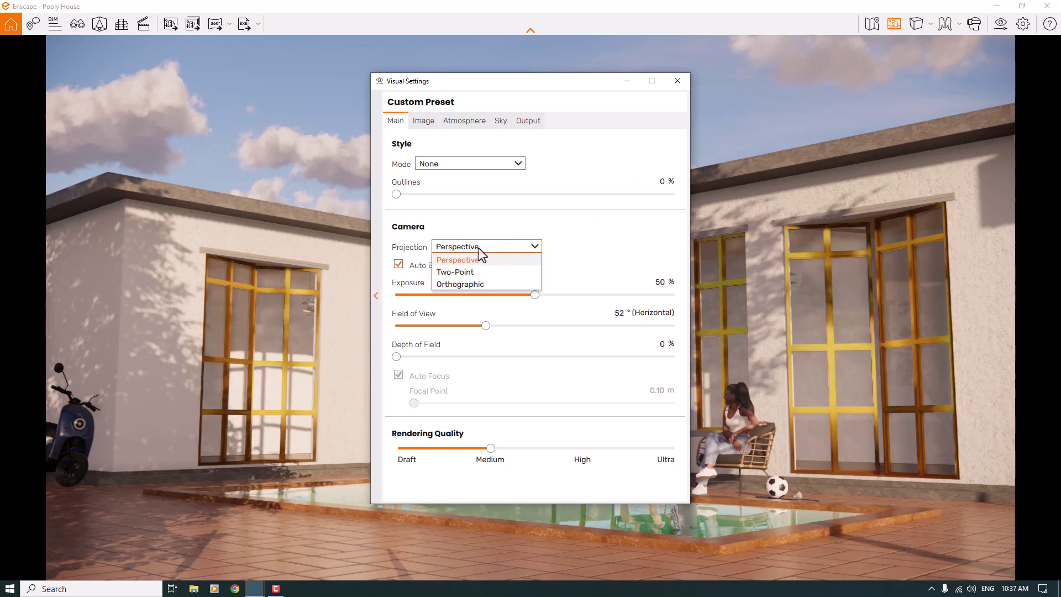
left_click(419, 255)
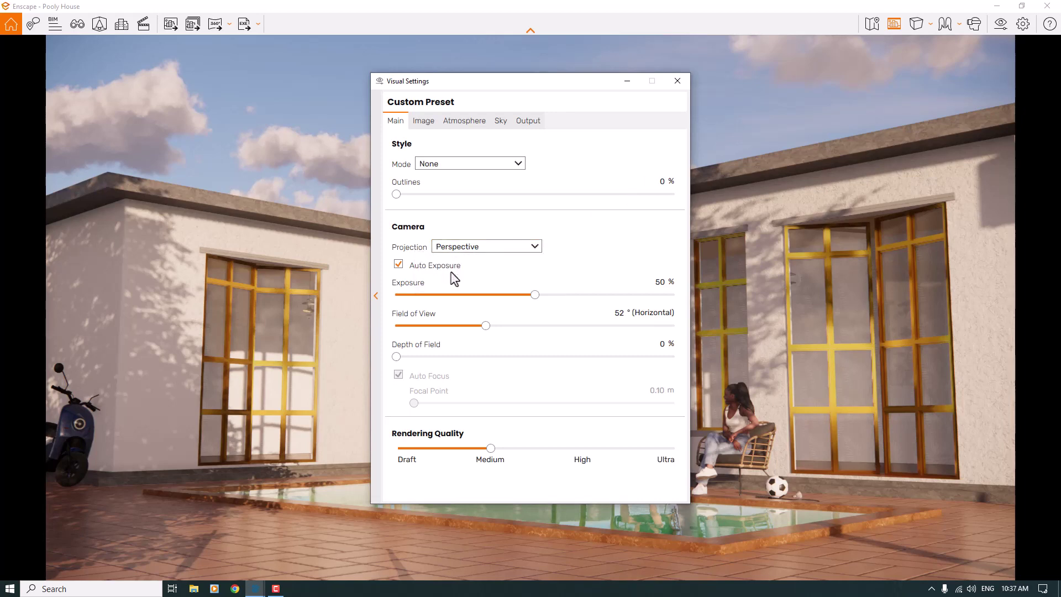
key("Down")
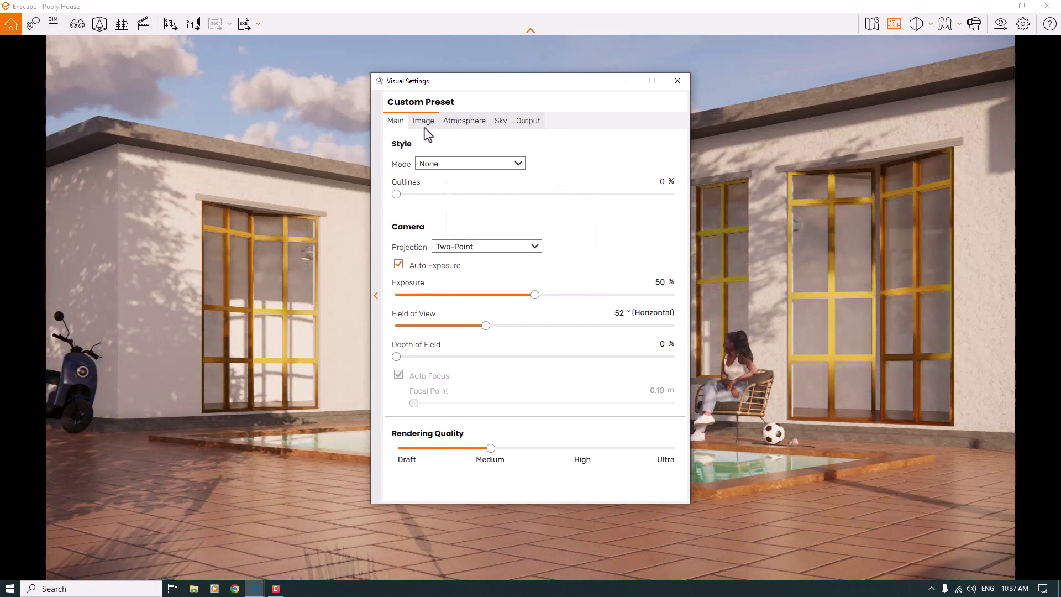
Step: Move the visual settings dialog clear of the scene and set the sun brightness to 84% in the atmosphere settings
left_click(459, 123)
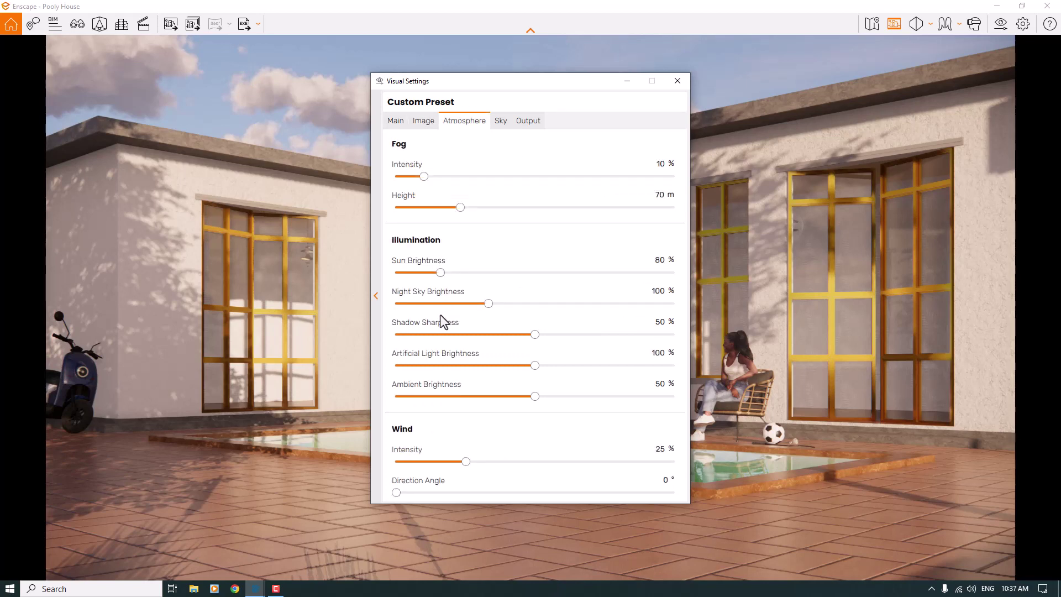
left_click_drag(485, 89, 127, 33)
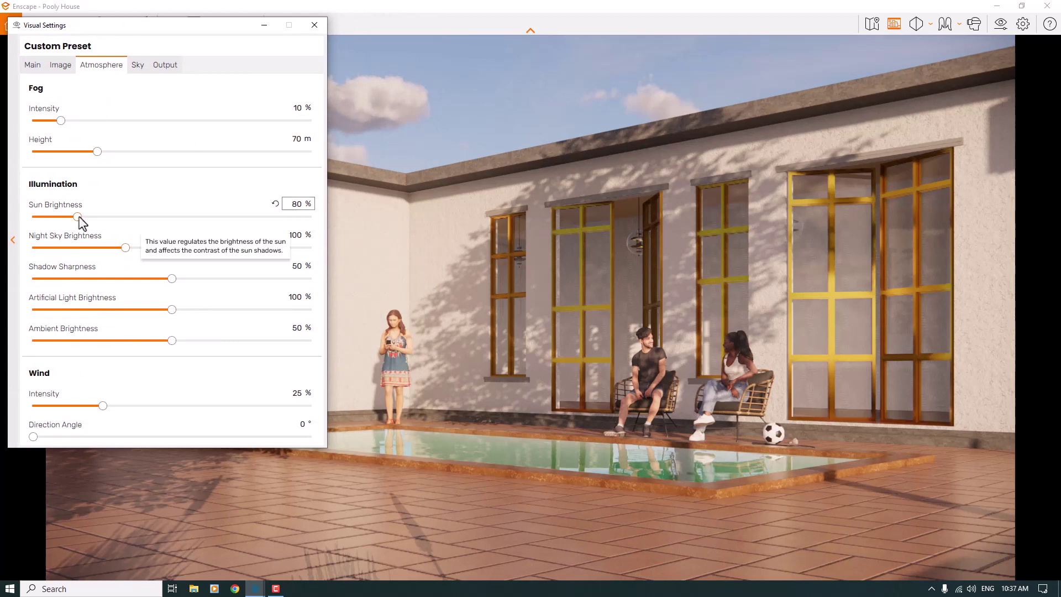
left_click_drag(79, 217, 94, 218)
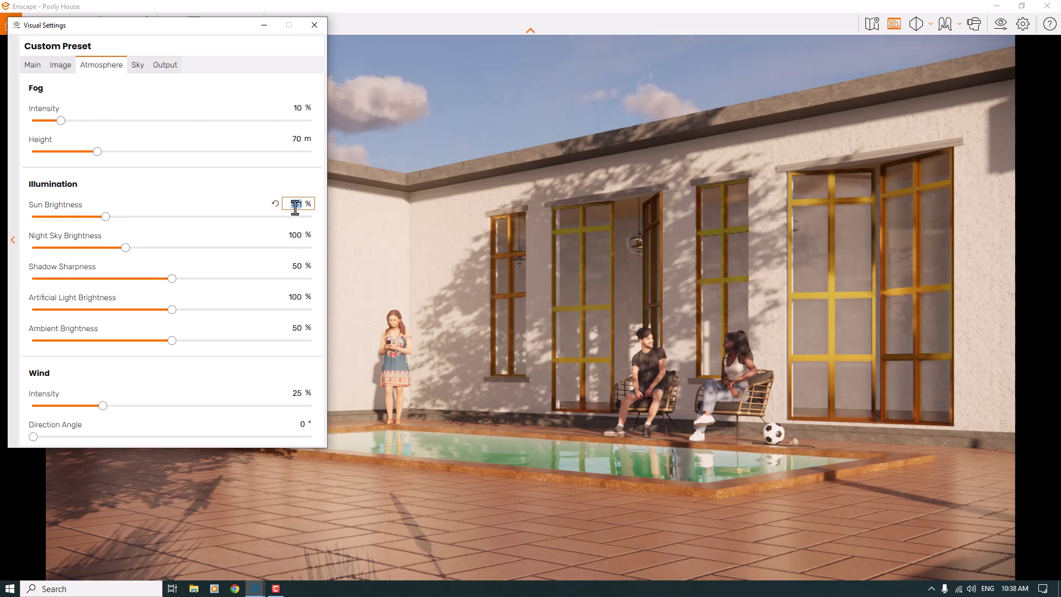
left_click_drag(105, 216, 91, 217)
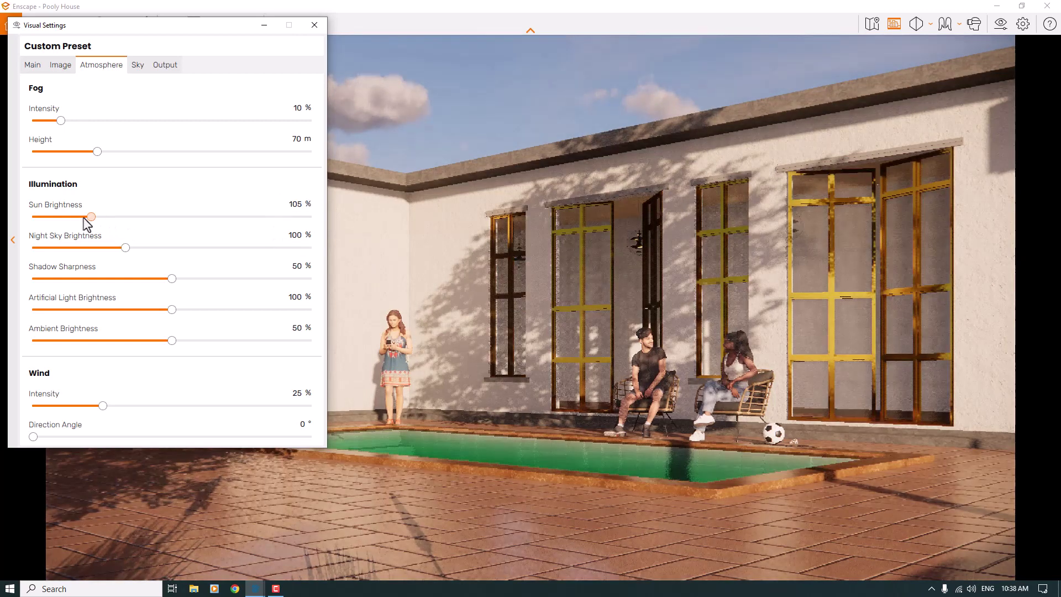
left_click(33, 217)
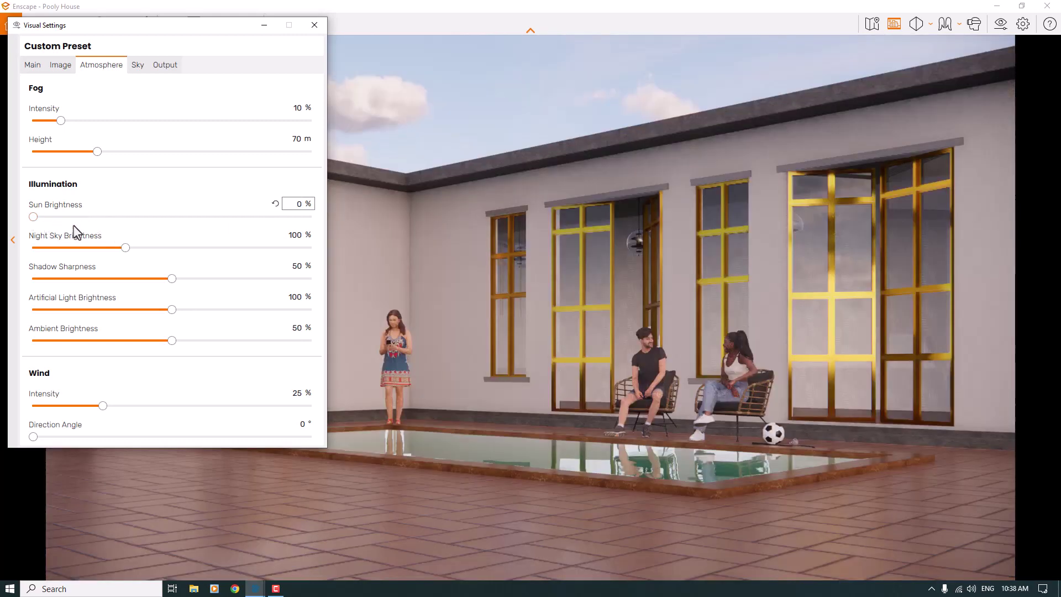
left_click(298, 204)
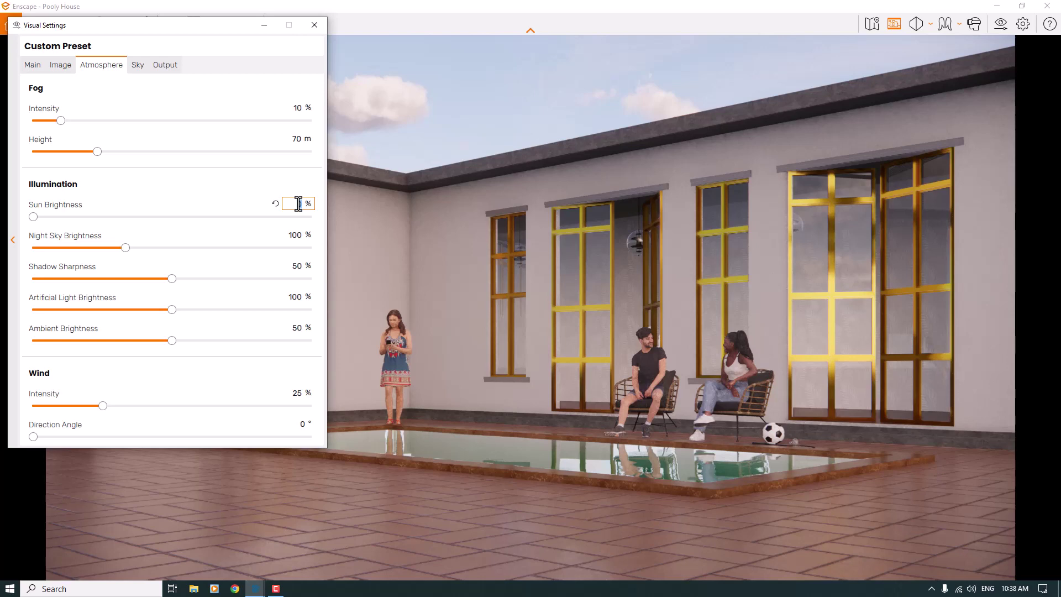
key("Return")
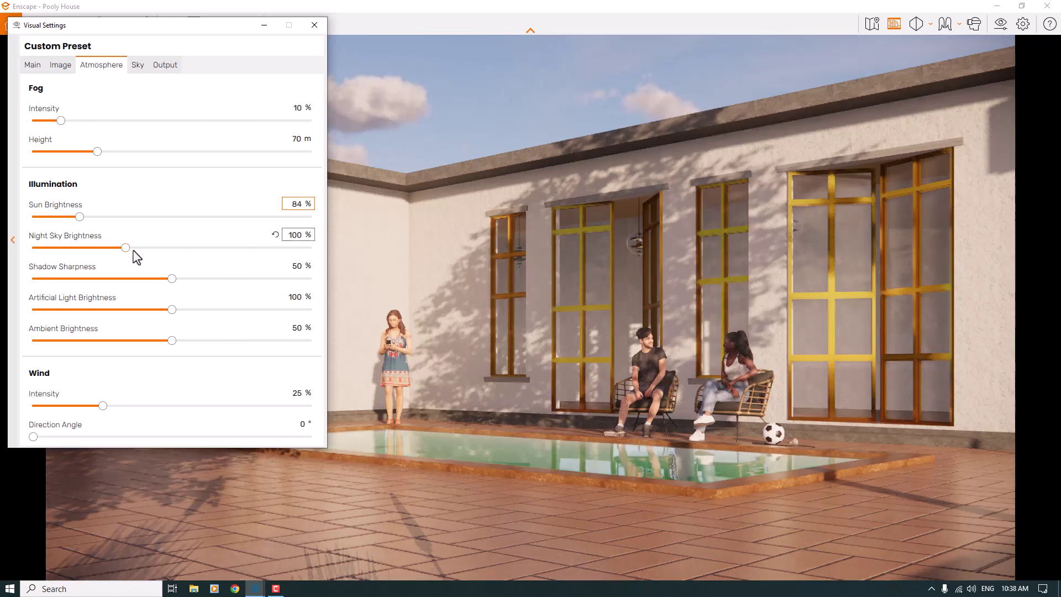
Step: Reduce both the night sky brightness and the fog intensity to 0%
left_click_drag(127, 250, 0, 252)
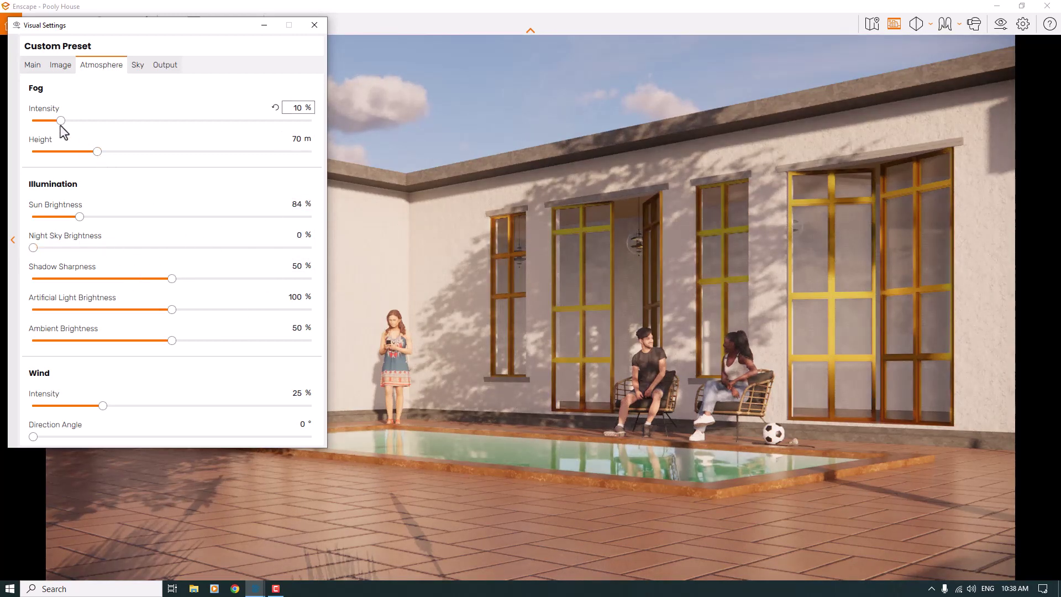
left_click_drag(59, 125, 4, 130)
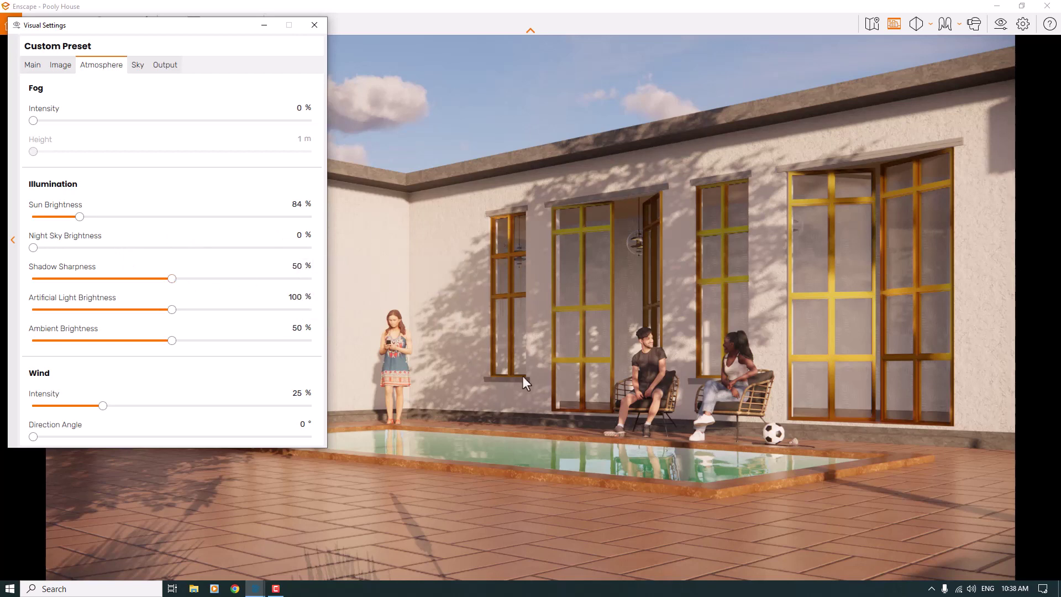
Step: Set the shadow sharpness to 78% in the atmosphere illumination settings
left_click_drag(522, 375, 563, 308)
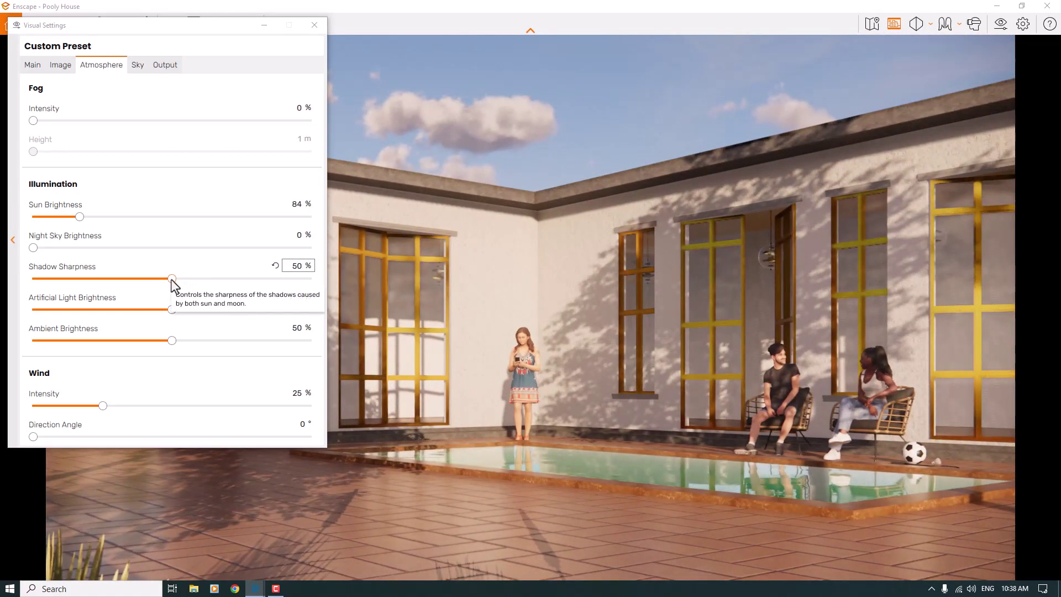
left_click_drag(172, 280, 176, 280)
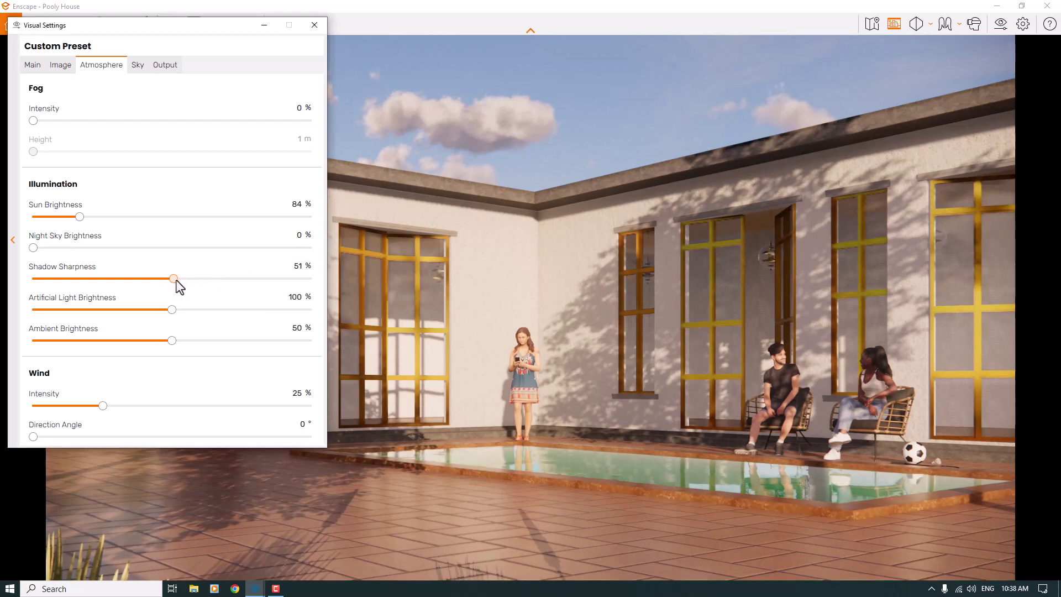
left_click(241, 287)
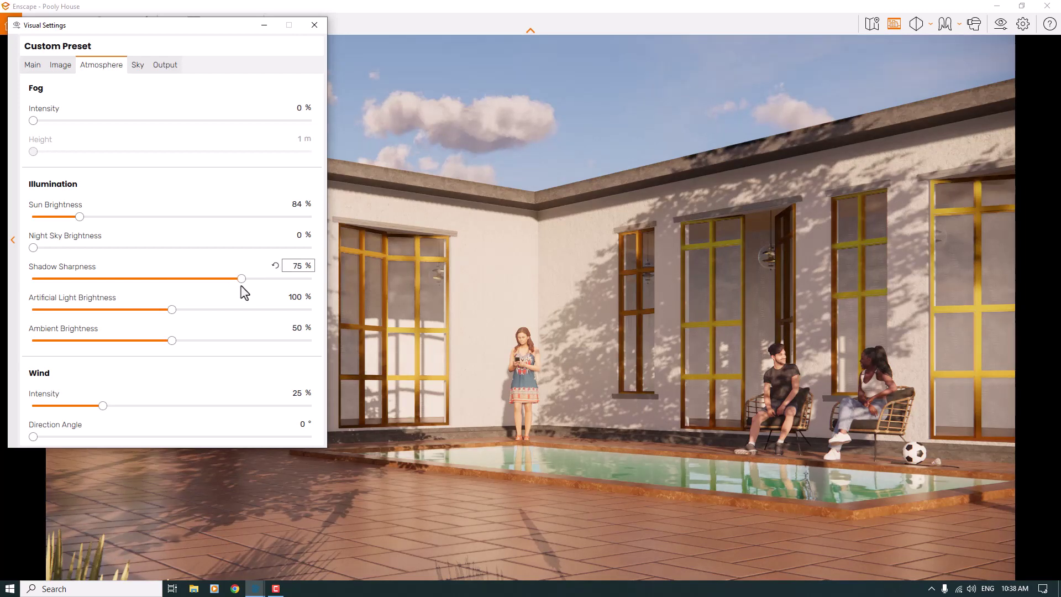
left_click(296, 267)
type("78")
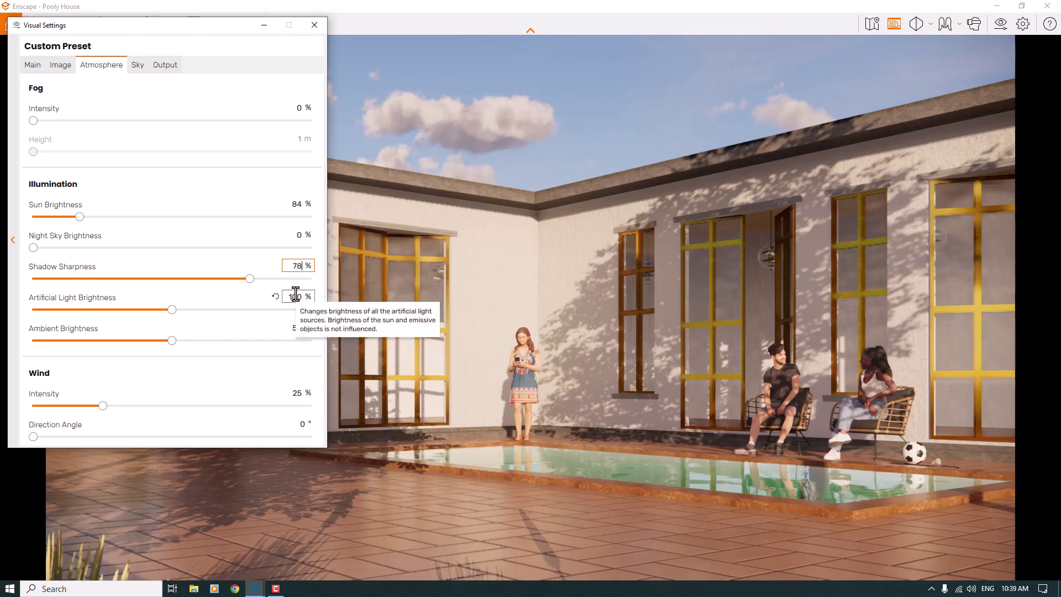
Step: Raise the artificial light brightness to 122%
left_click(296, 294)
type("1")
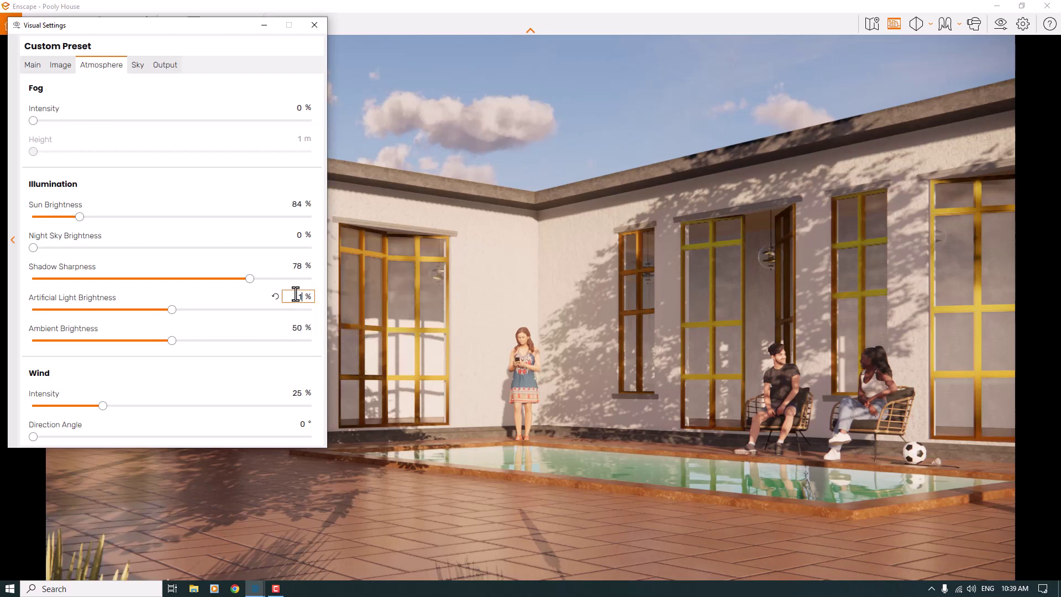
type("22")
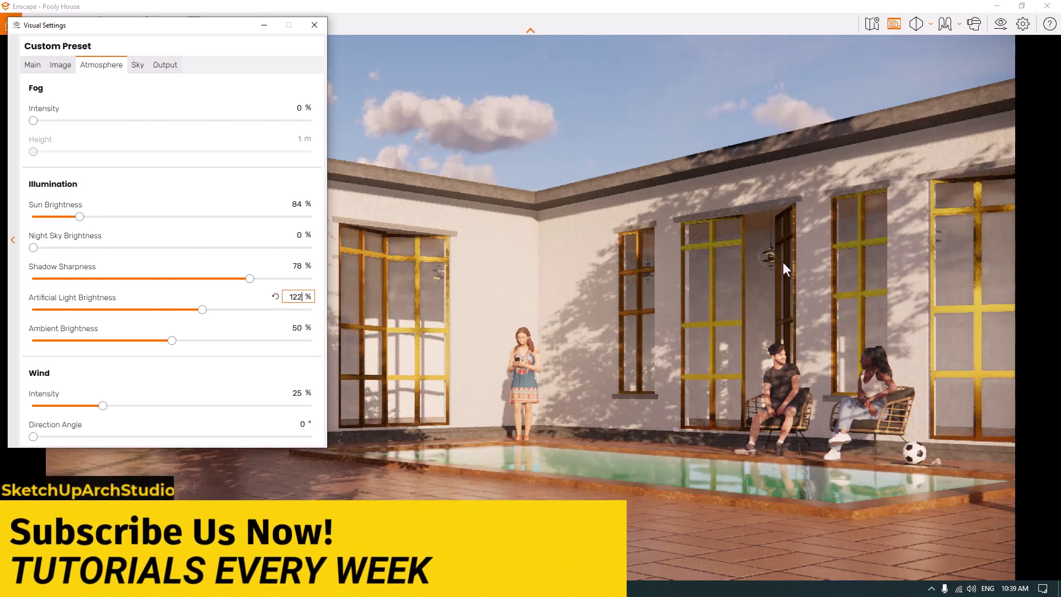
key("Return")
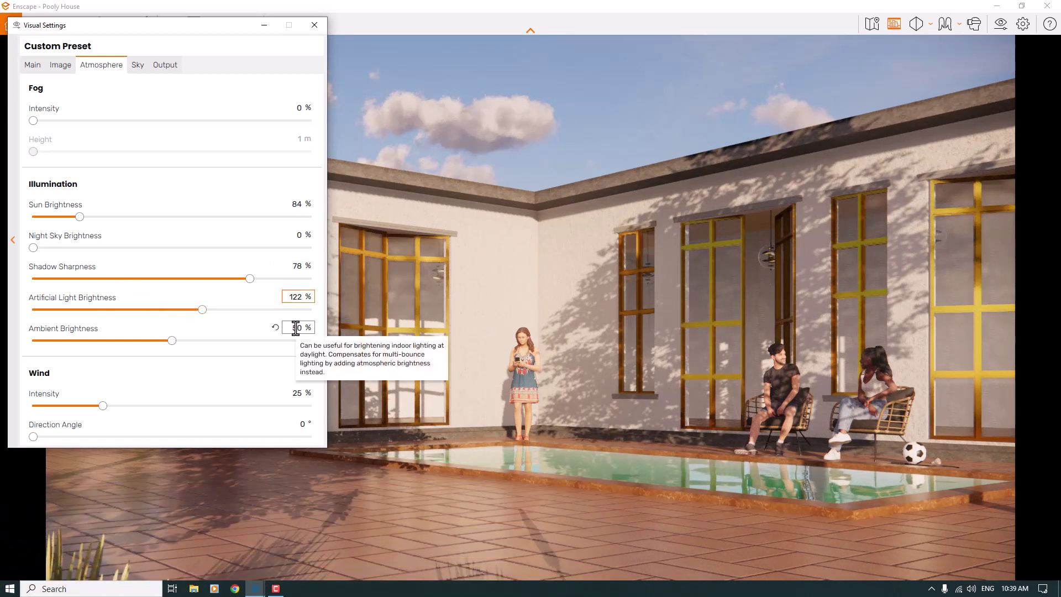
Step: Set the ambient brightness to 68% and the wind intensity to 6%
left_click_drag(600, 353, 363, 356)
key("w")
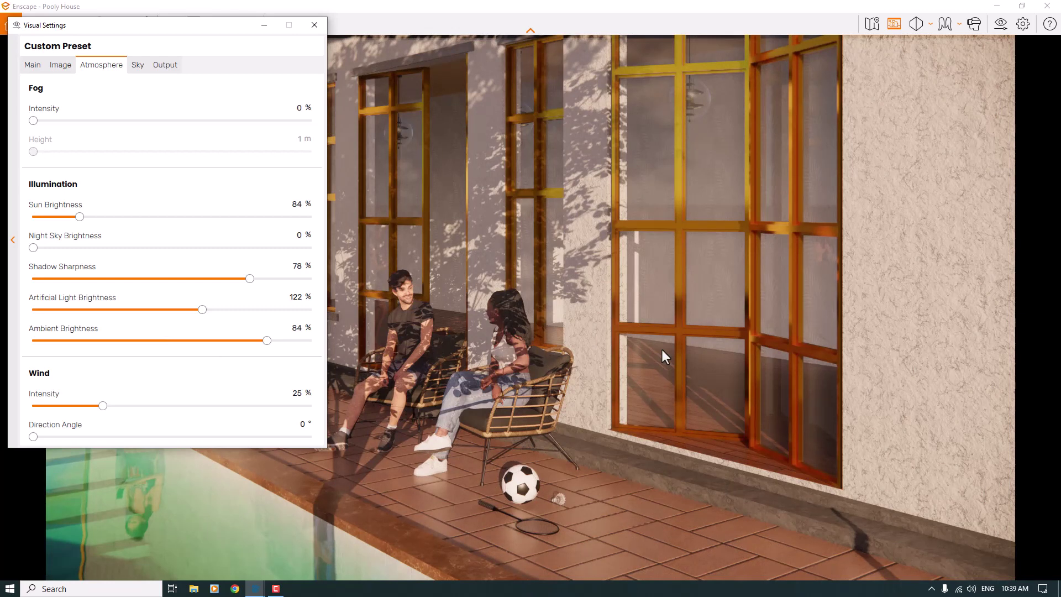
left_click(293, 328)
type("68")
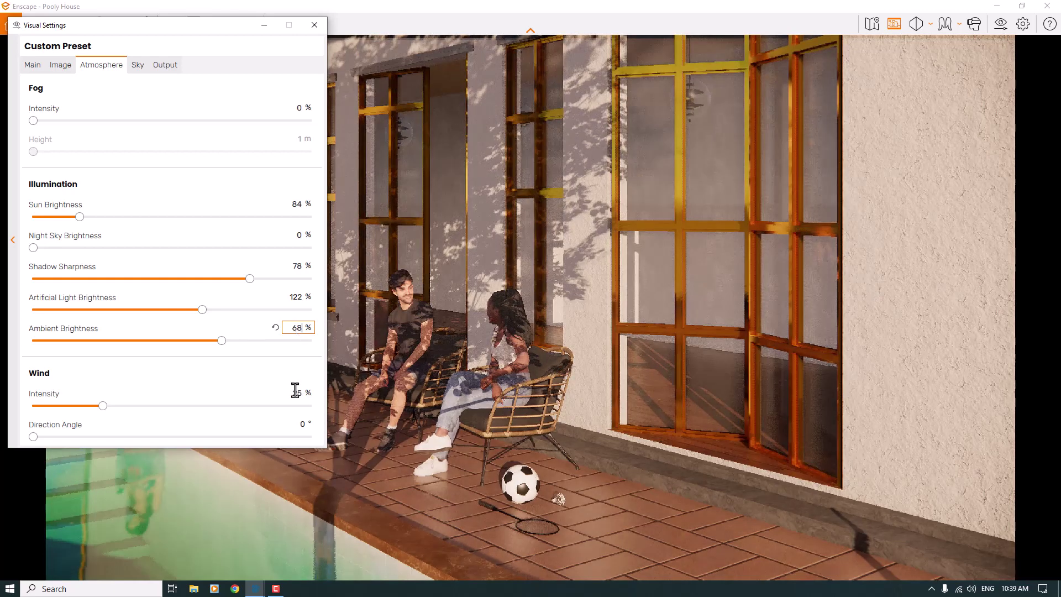
left_click(295, 391)
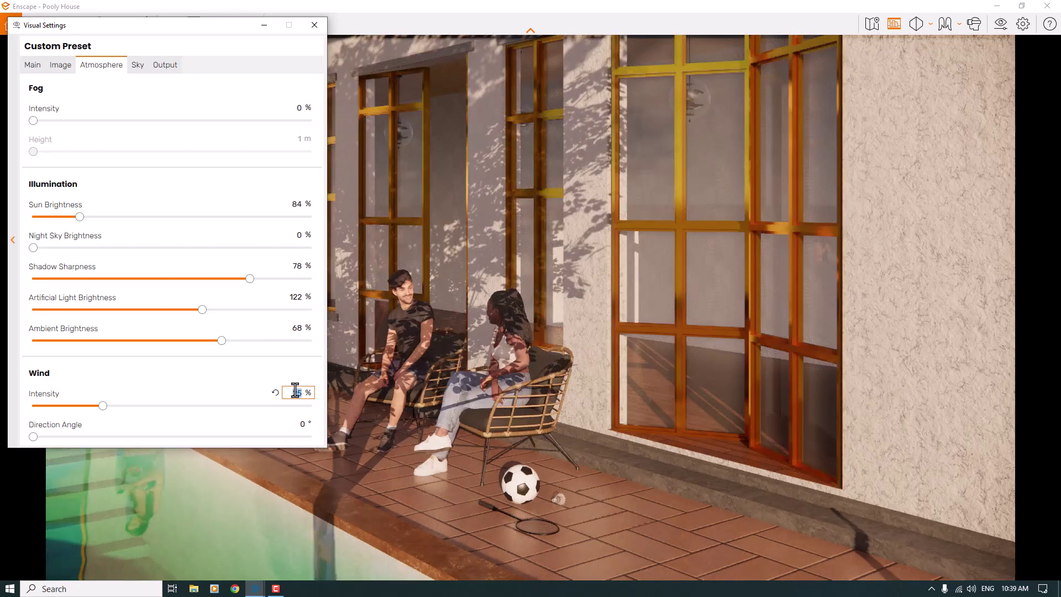
type("6")
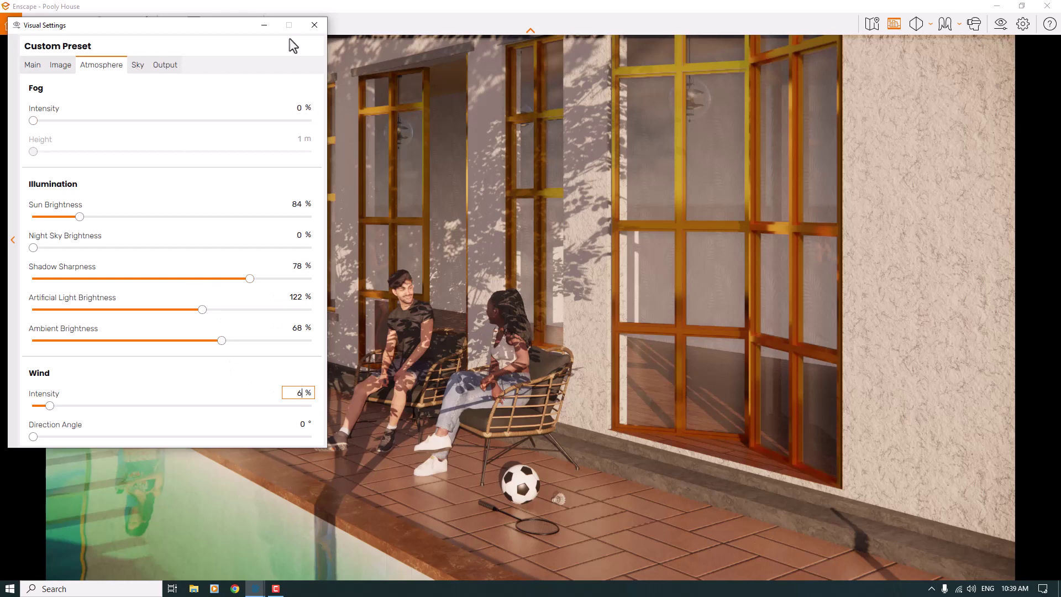
Step: Close the visual settings and return the camera to the saved view Enscape Camera 1
left_click(318, 24)
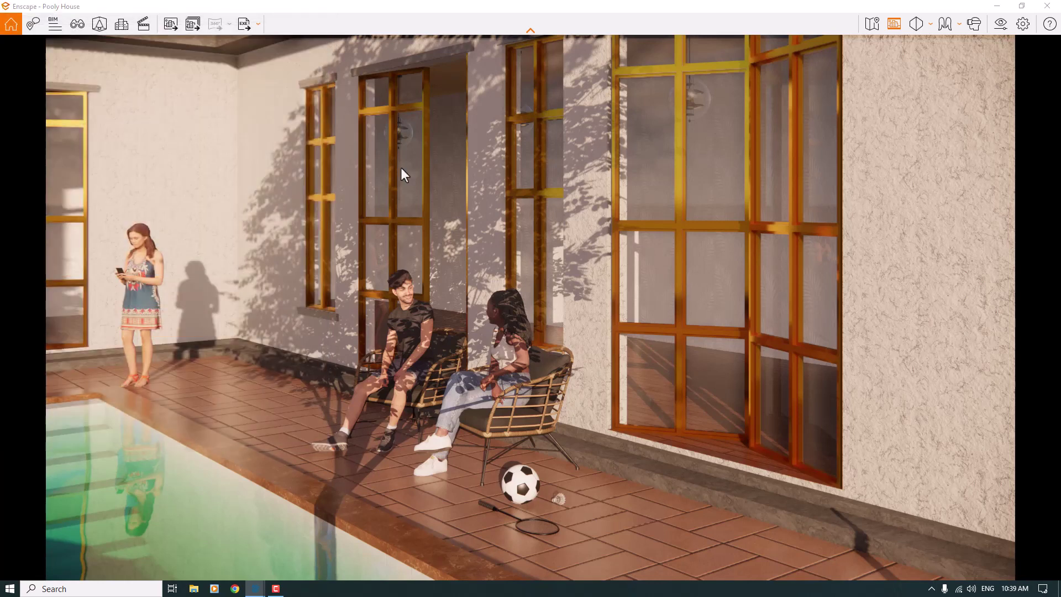
key("f")
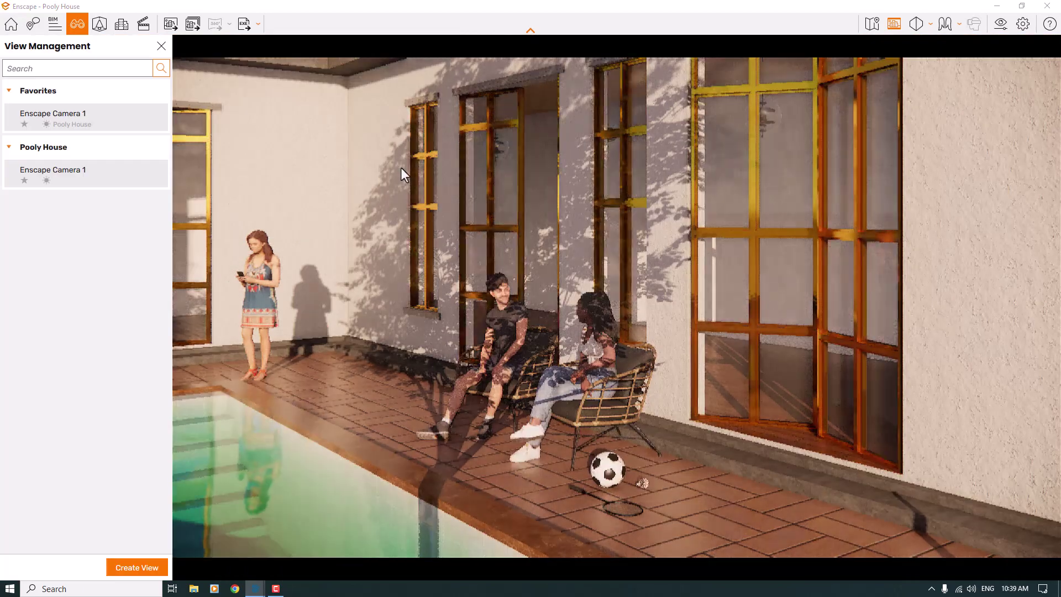
left_click(56, 173)
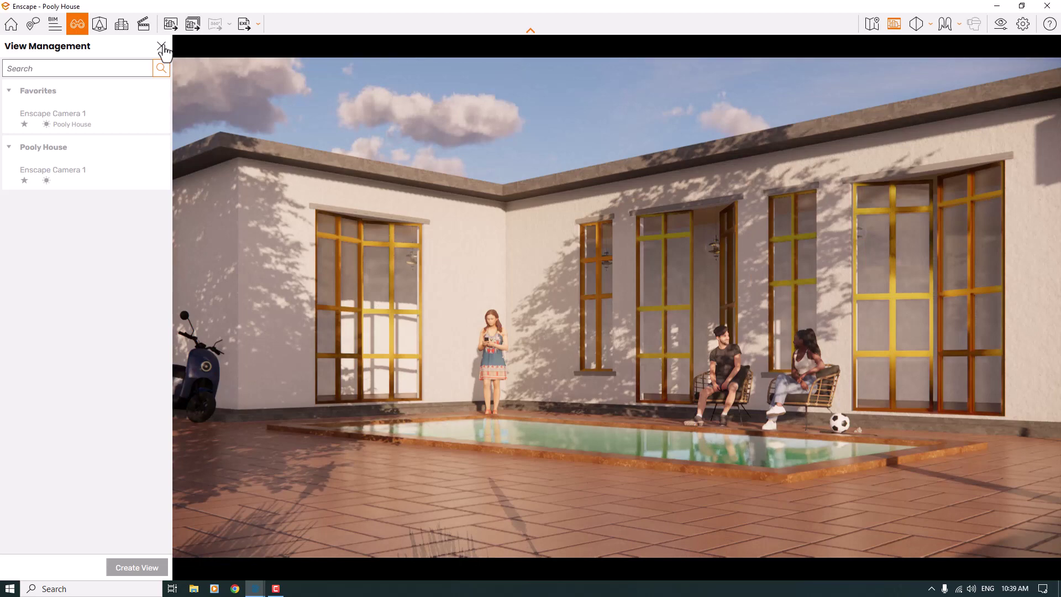
left_click(162, 46)
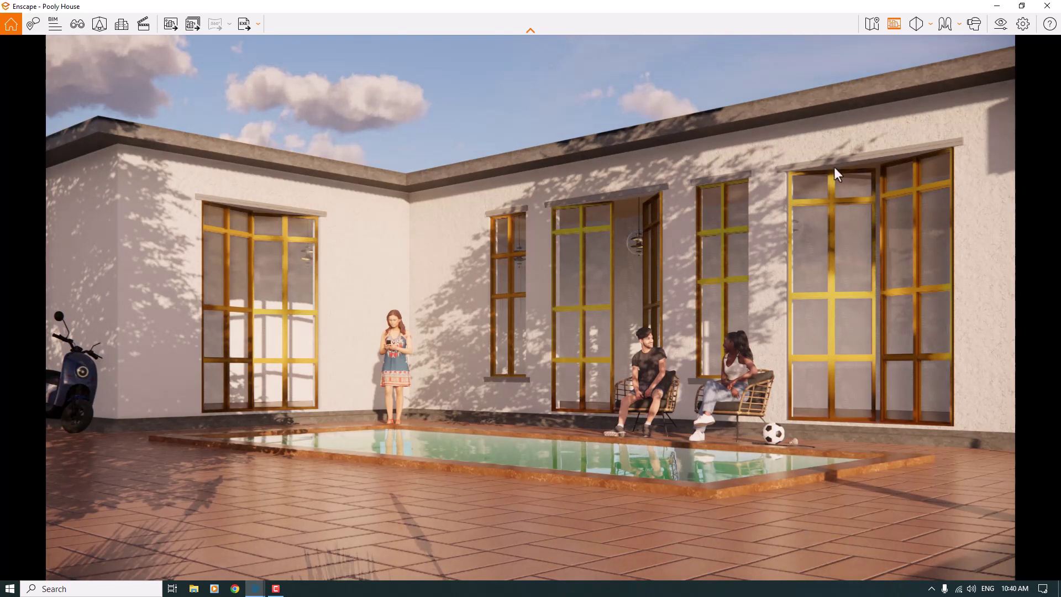
Step: Replace auto exposure with a manual exposure of 22% and raise the rendering quality to High in the visual settings
left_click(1002, 24)
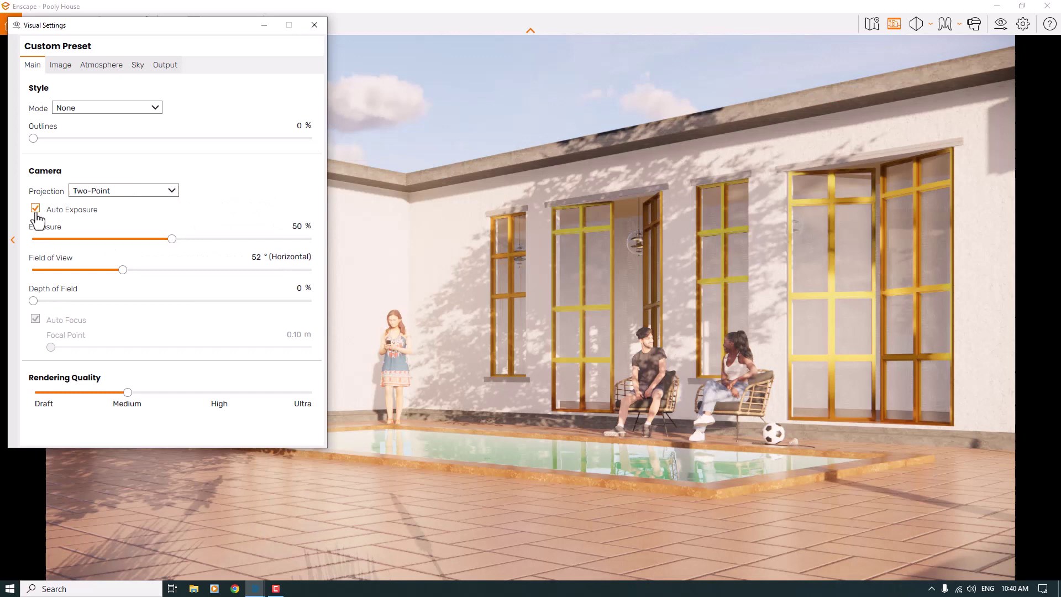
left_click(36, 214)
left_click_drag(171, 240, 90, 241)
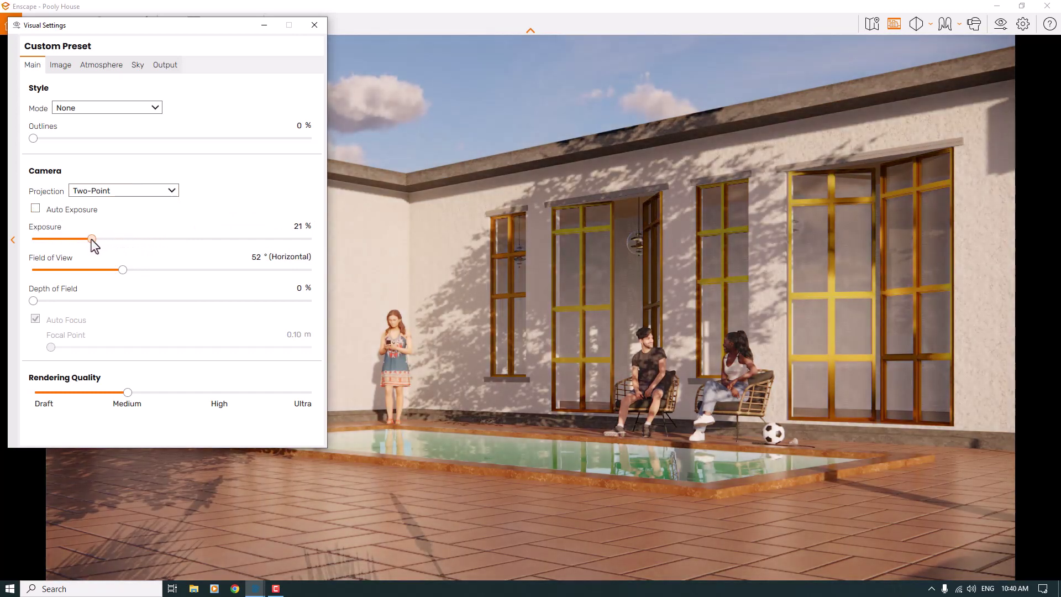
left_click(292, 232)
type("22")
left_click_drag(128, 394, 217, 394)
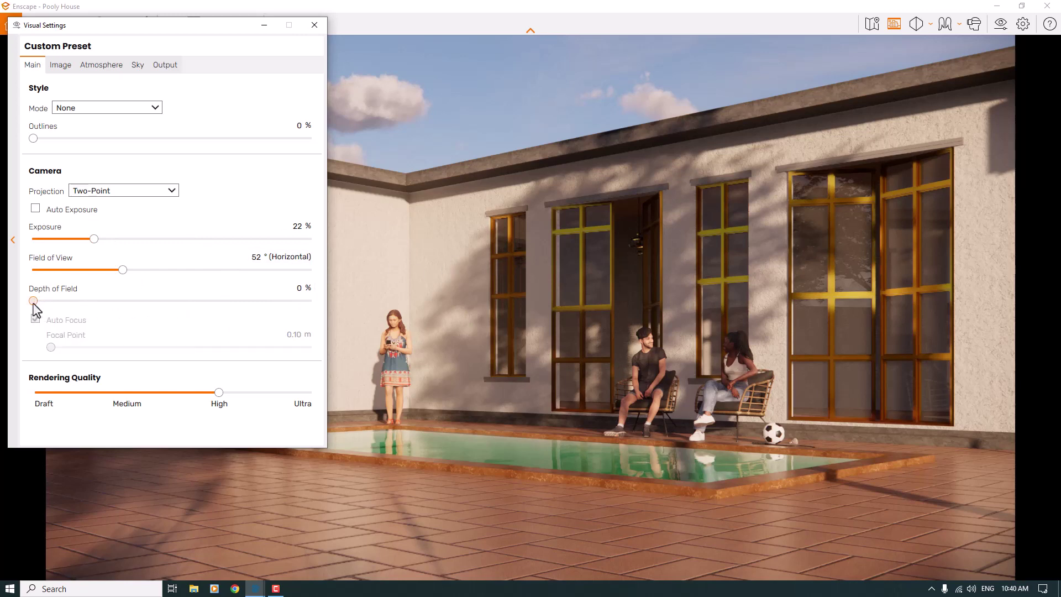
Step: Apply a 34% depth of field and replace auto focus with a manual focal point of 14.54 m
left_click_drag(34, 302, 72, 302)
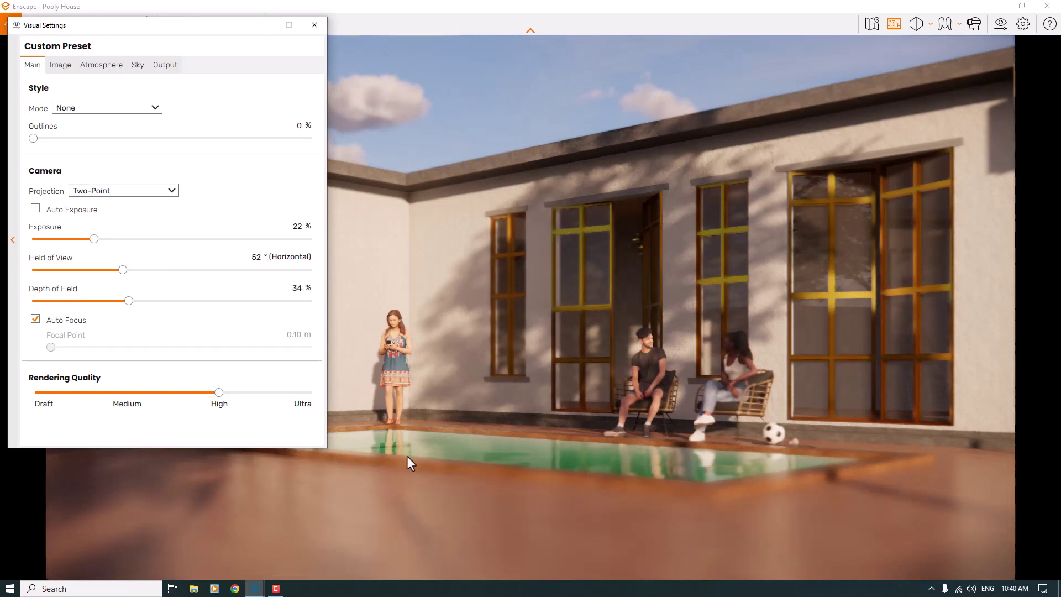
left_click(35, 319)
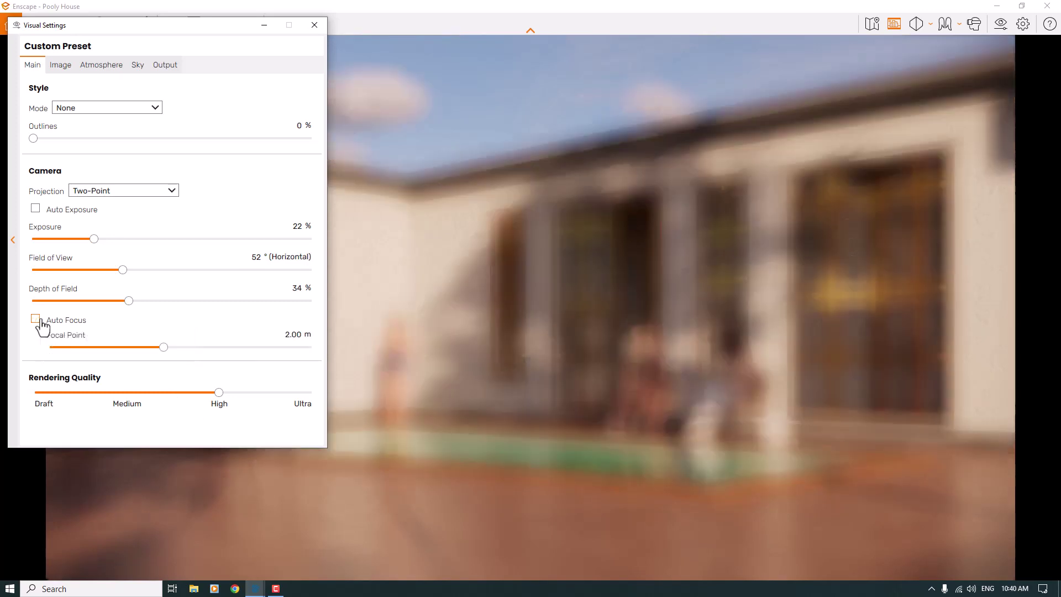
left_click(117, 348)
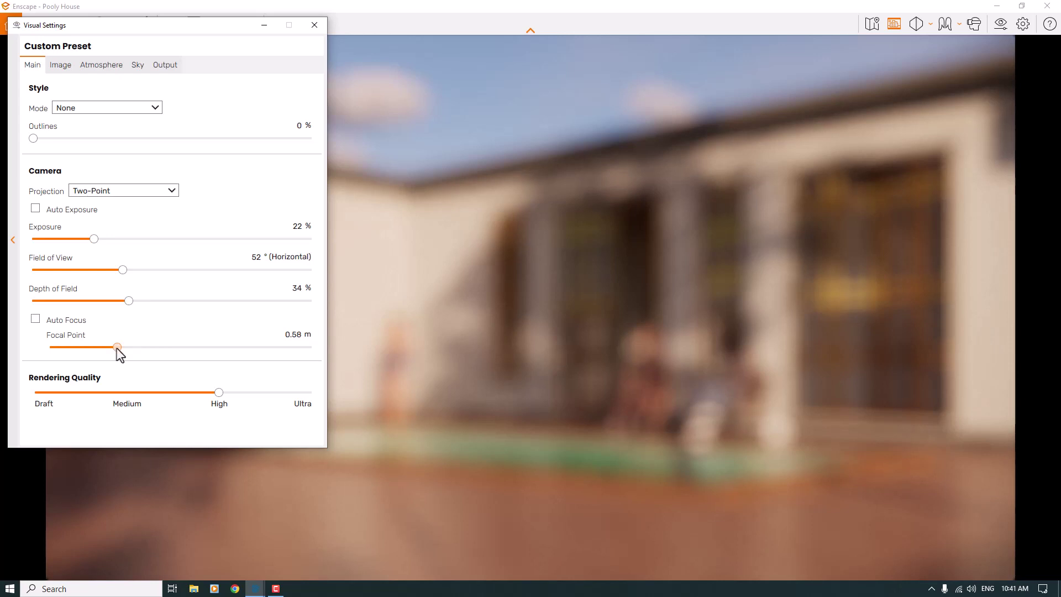
left_click_drag(117, 349, 121, 349)
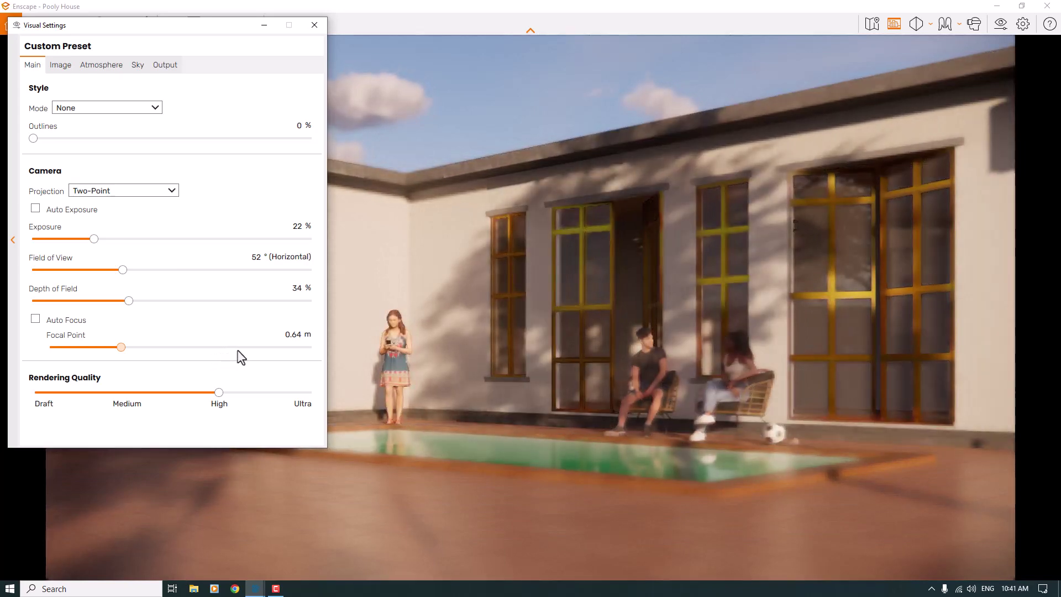
left_click(238, 348)
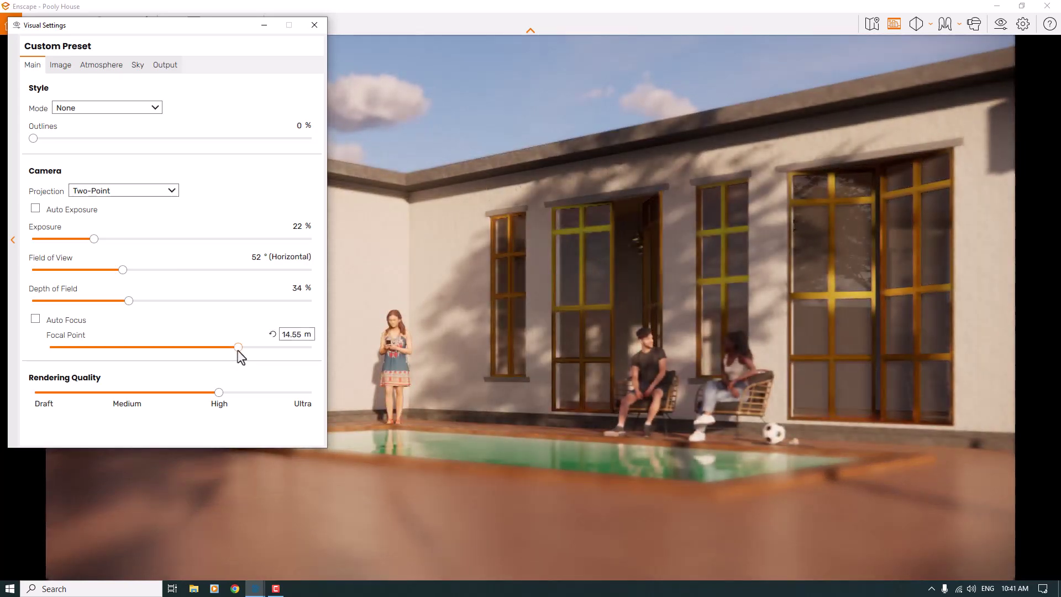
double_click(287, 335)
type("14.54")
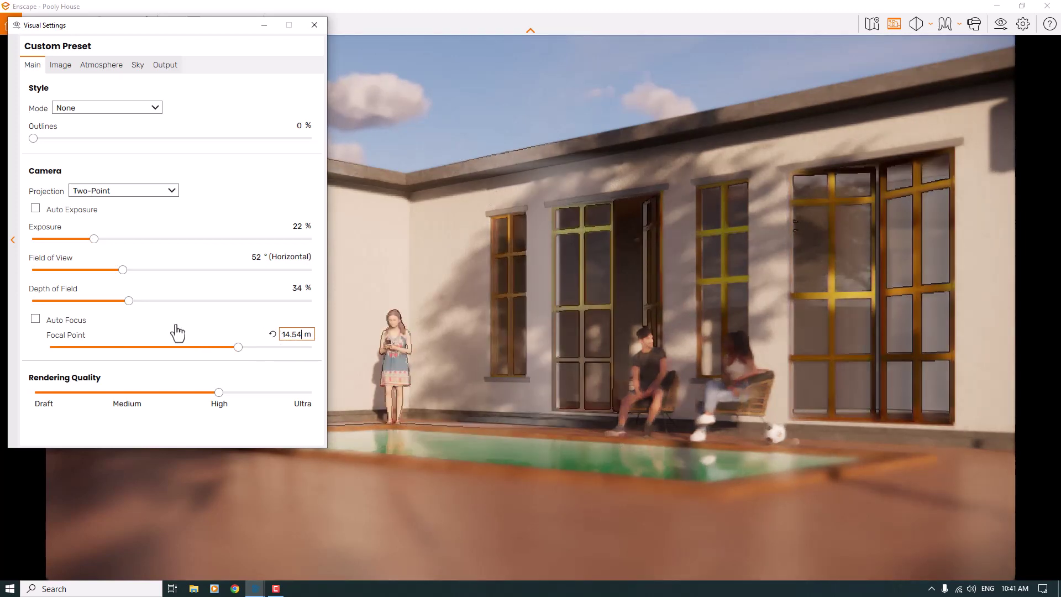
Step: Reduce the camera's depth of field to 9%
double_click(297, 287)
type("9")
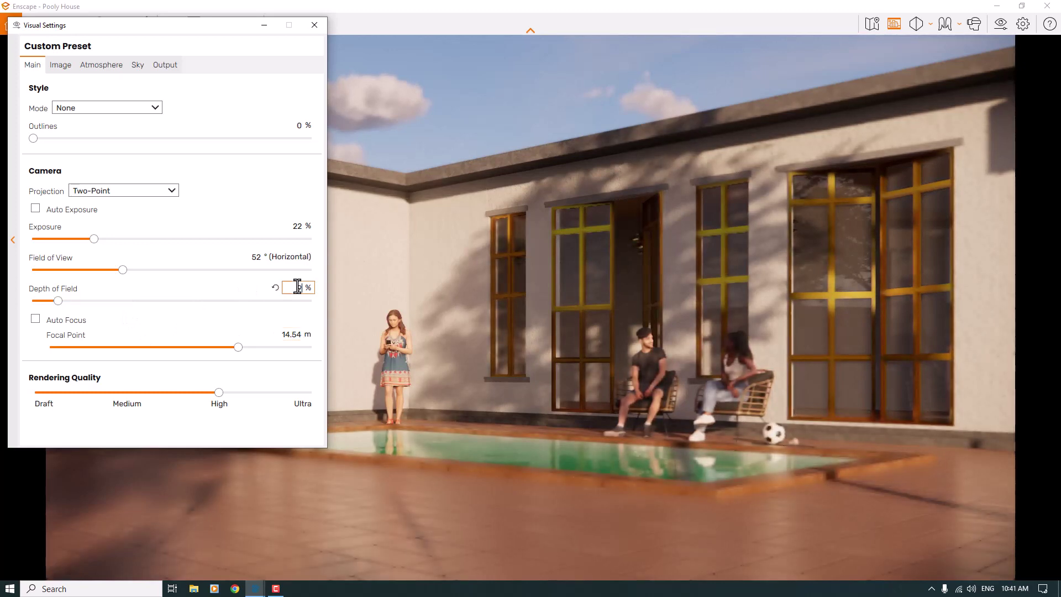
left_click(597, 439)
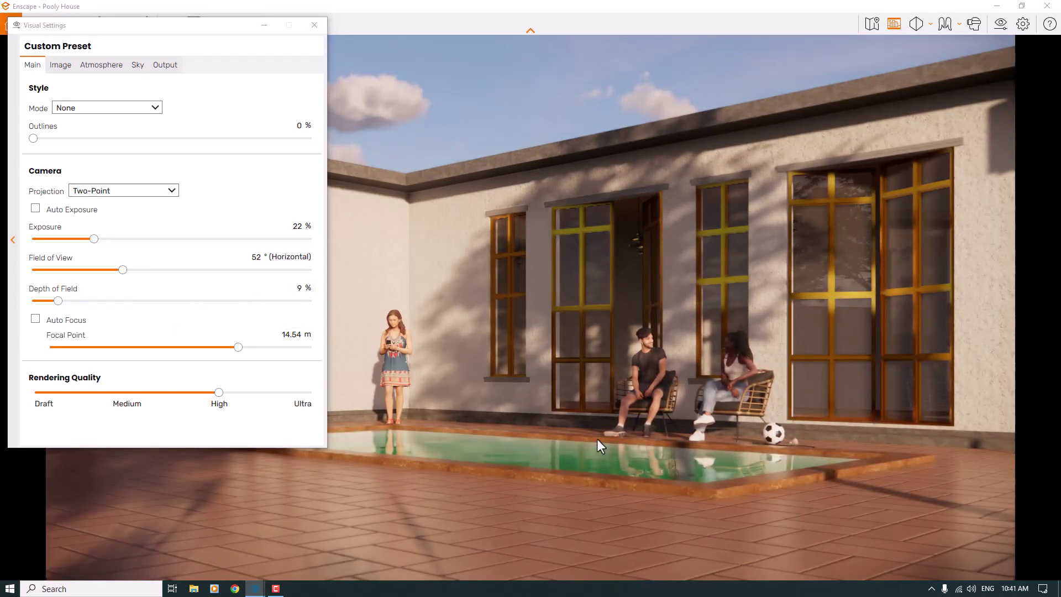
Step: Enable Auto Contrast in the image corrections and set the color temperature to 7,400 K
left_click(62, 66)
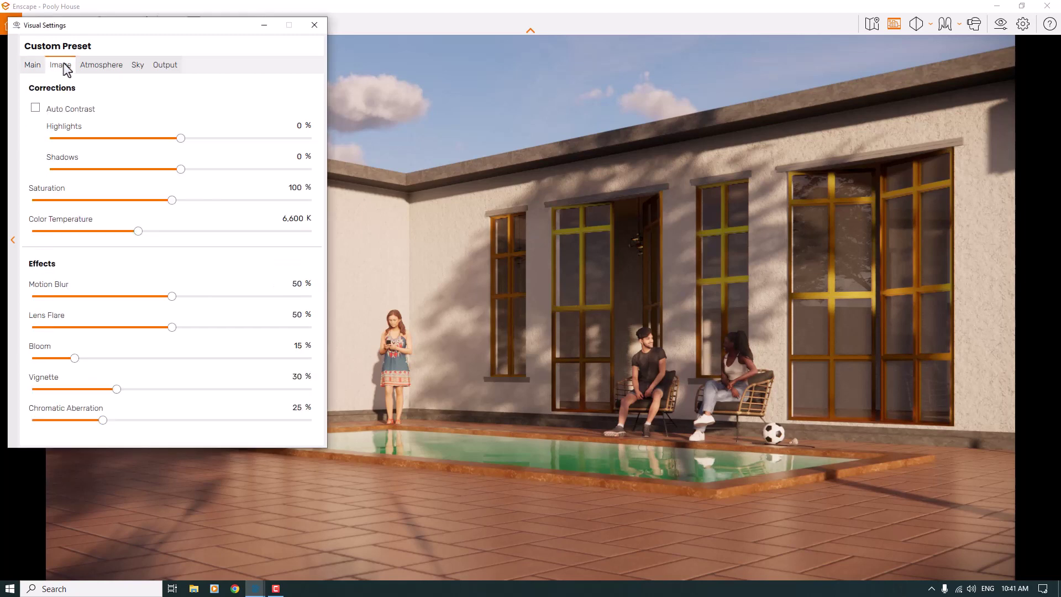
left_click(35, 109)
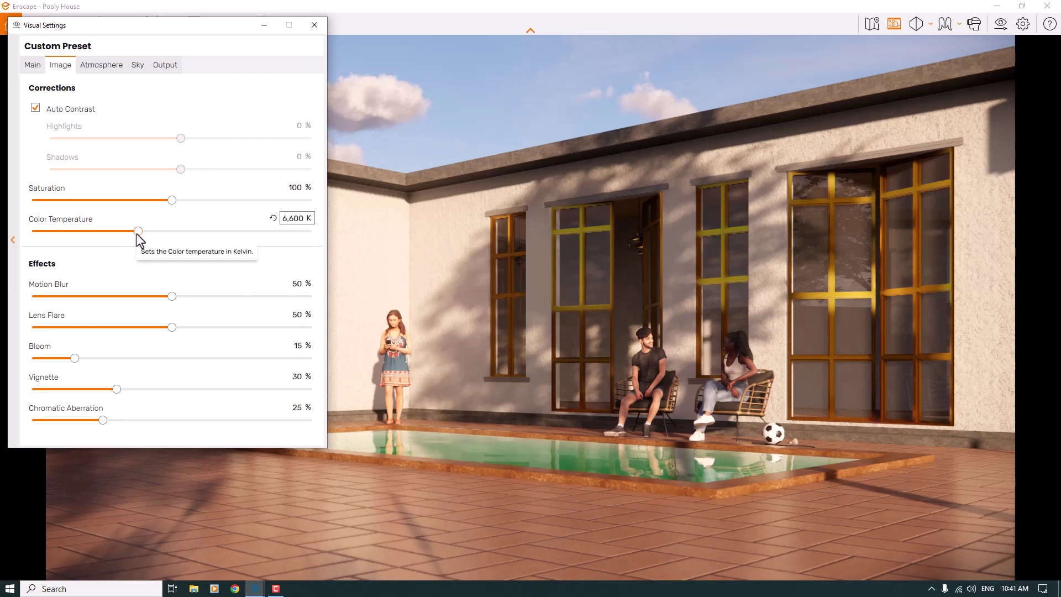
left_click_drag(137, 233, 97, 234)
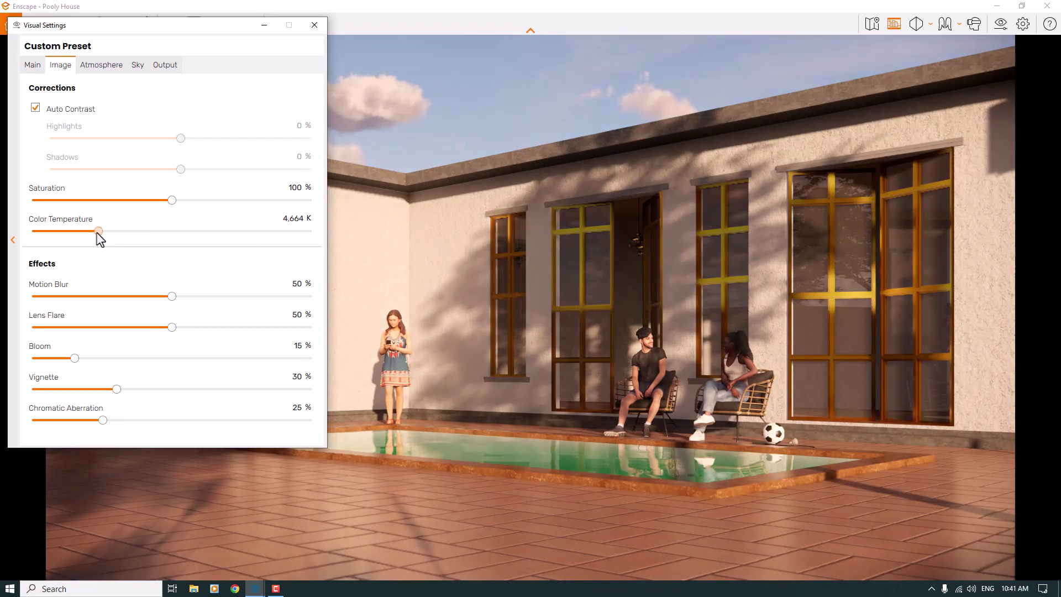
left_click_drag(97, 233, 159, 234)
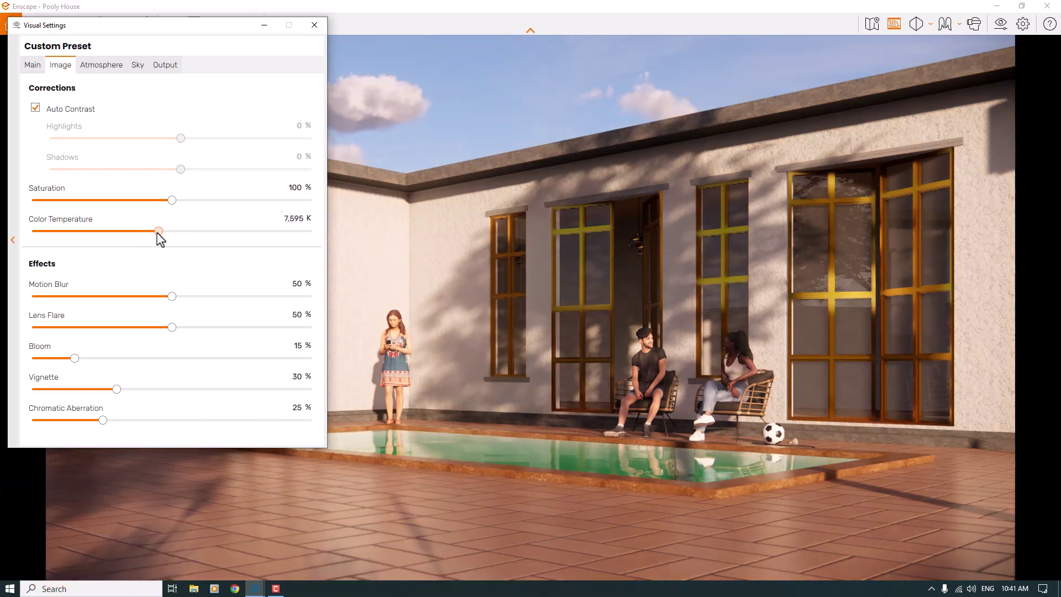
left_click(290, 219)
type("7400")
key("Return")
Step: Set the image saturation to 101%
left_click(296, 187)
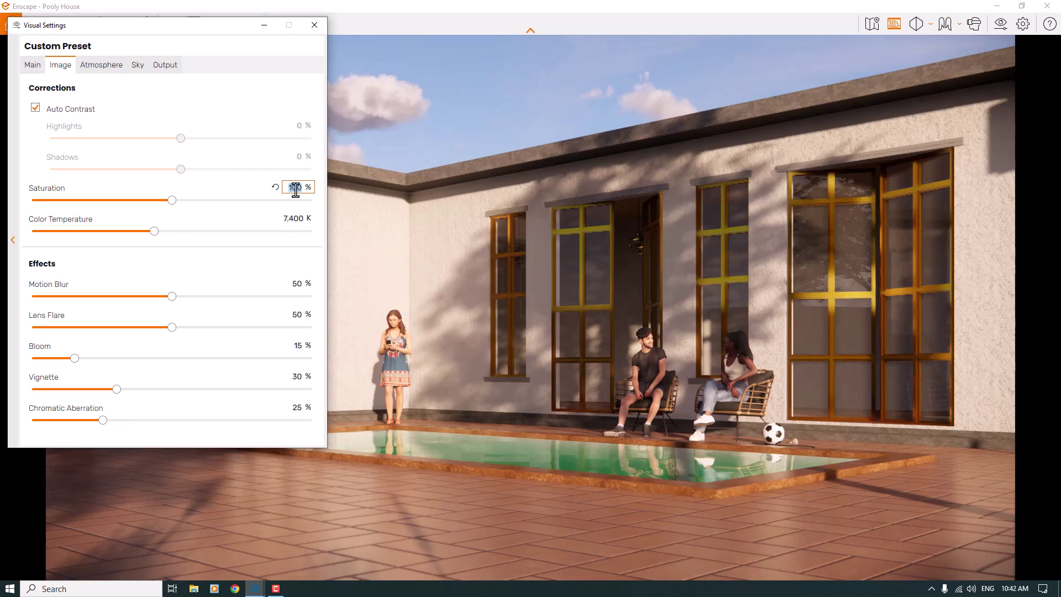
type("1")
left_click(298, 285)
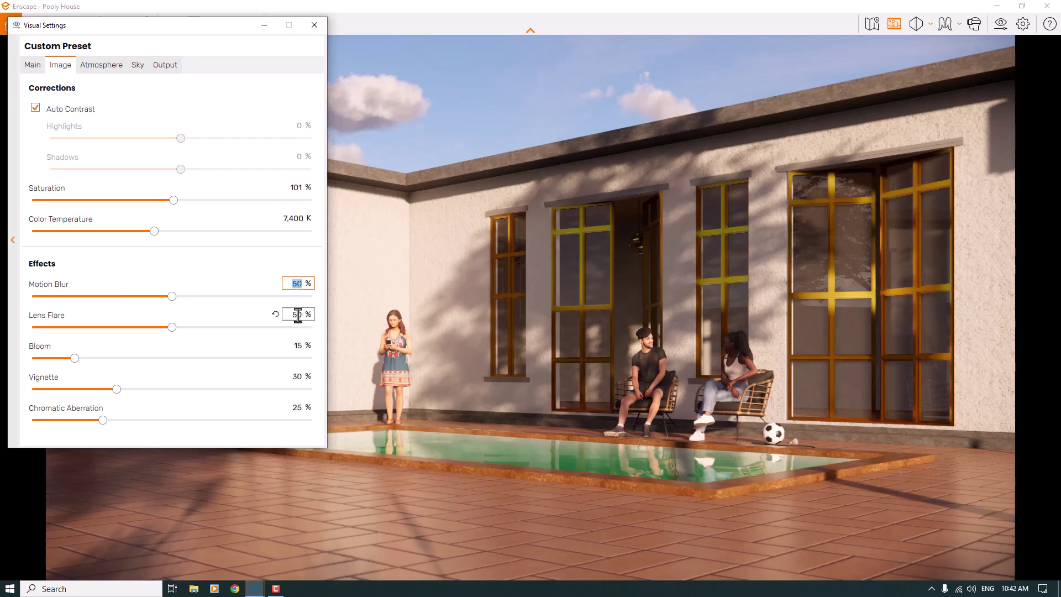
Step: Lower the bloom effect to 4% and the lens flare to 22%
left_click(297, 346)
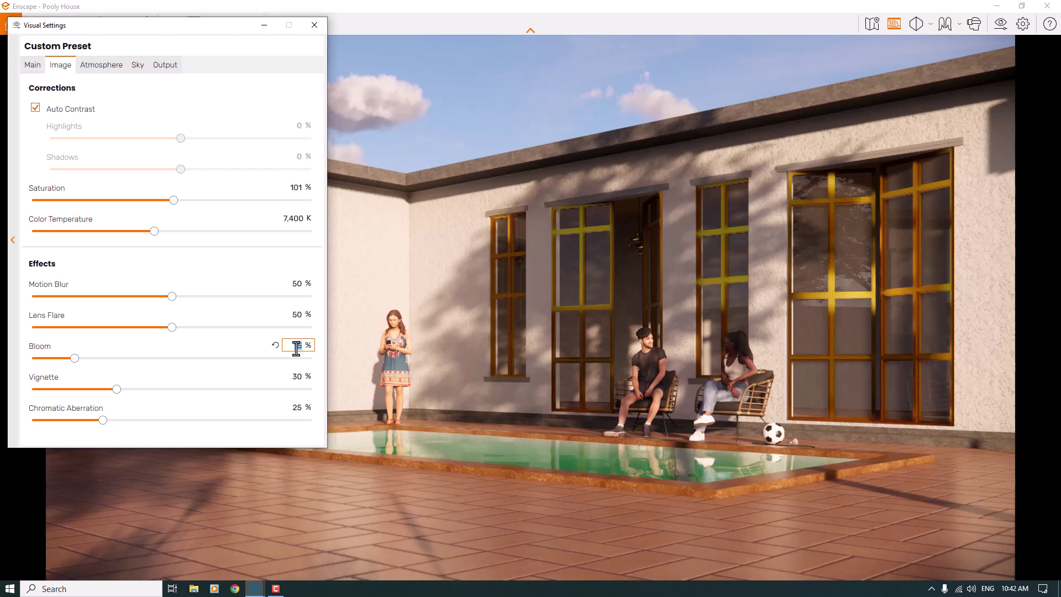
type("4")
left_click(296, 315)
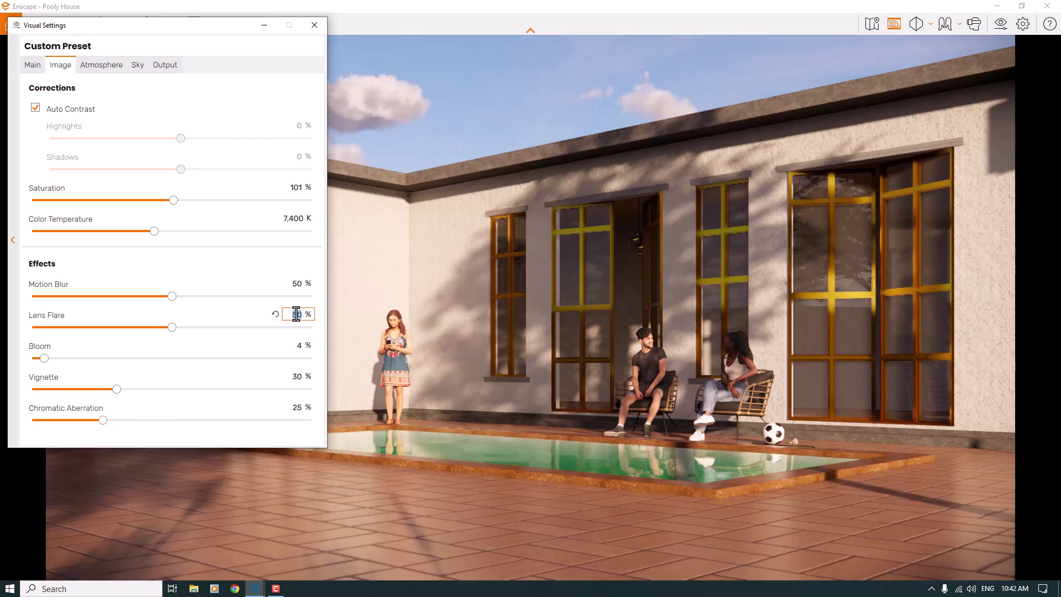
type("22")
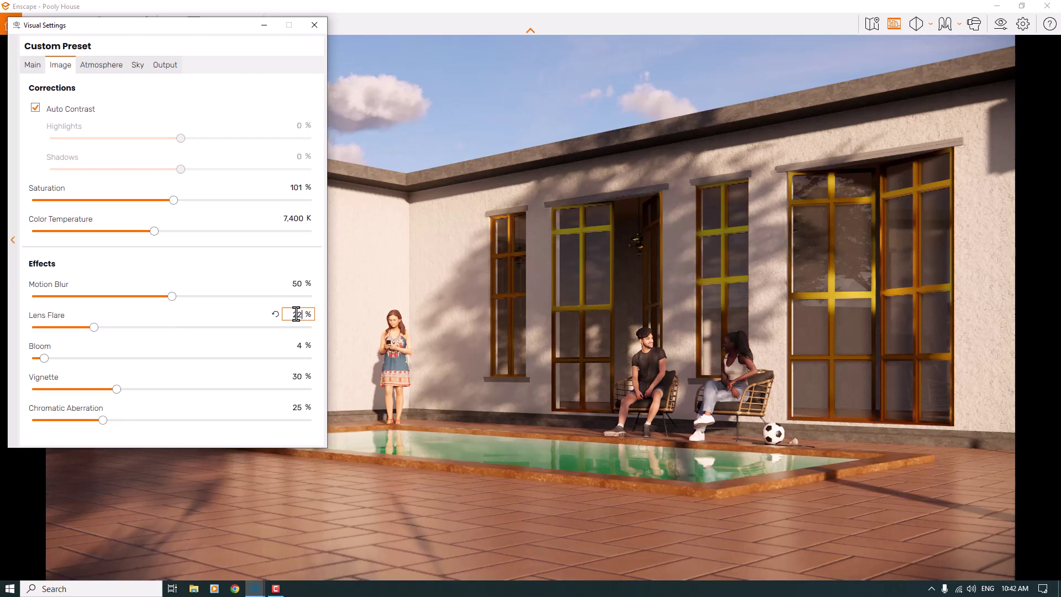
Step: Set the image effects' vignette to 24% and chromatic aberration to 0%
left_click(294, 377)
type("24")
left_click(293, 411)
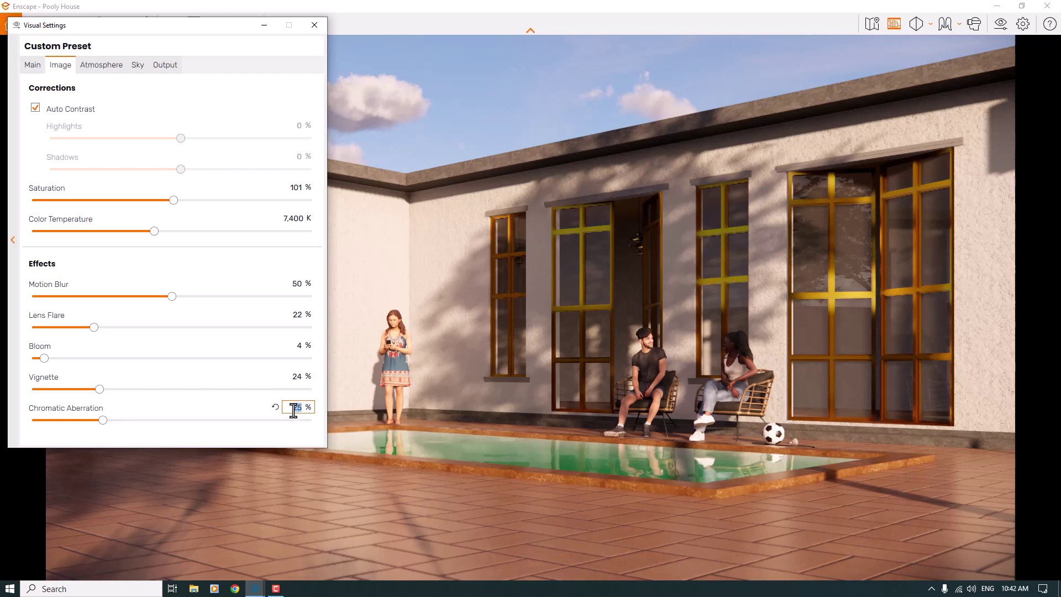
type("0")
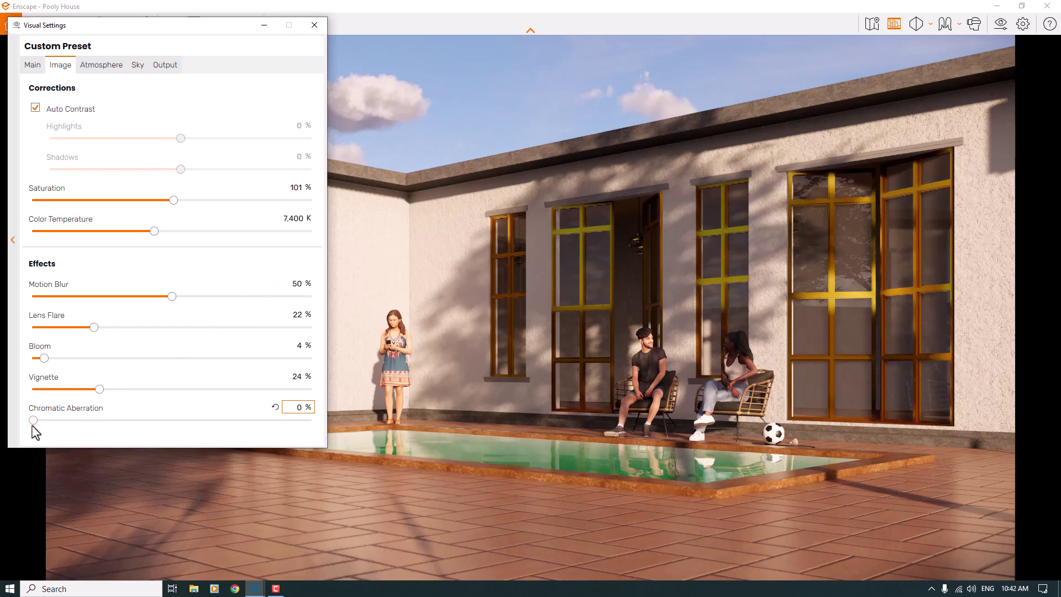
left_click_drag(33, 425, 337, 423)
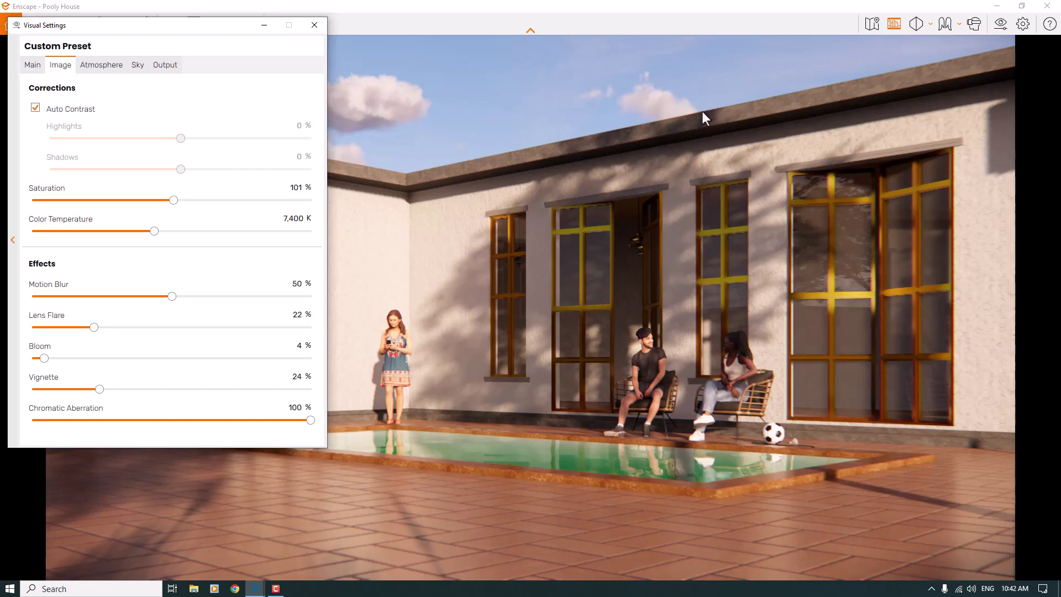
double_click(296, 407)
type("0")
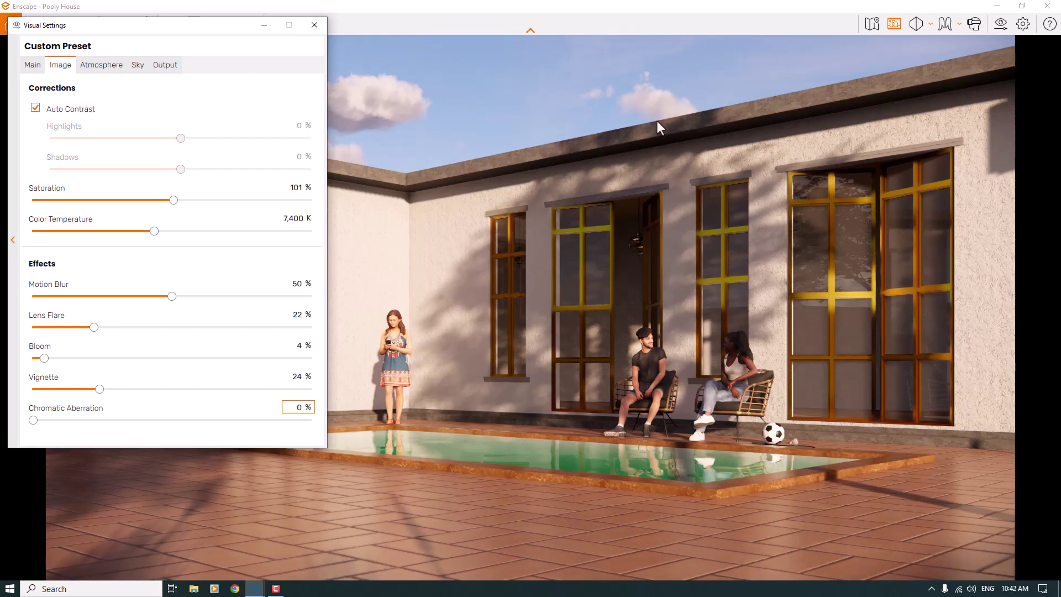
Step: Set the atmosphere's shadow sharpness to 88%
left_click(102, 69)
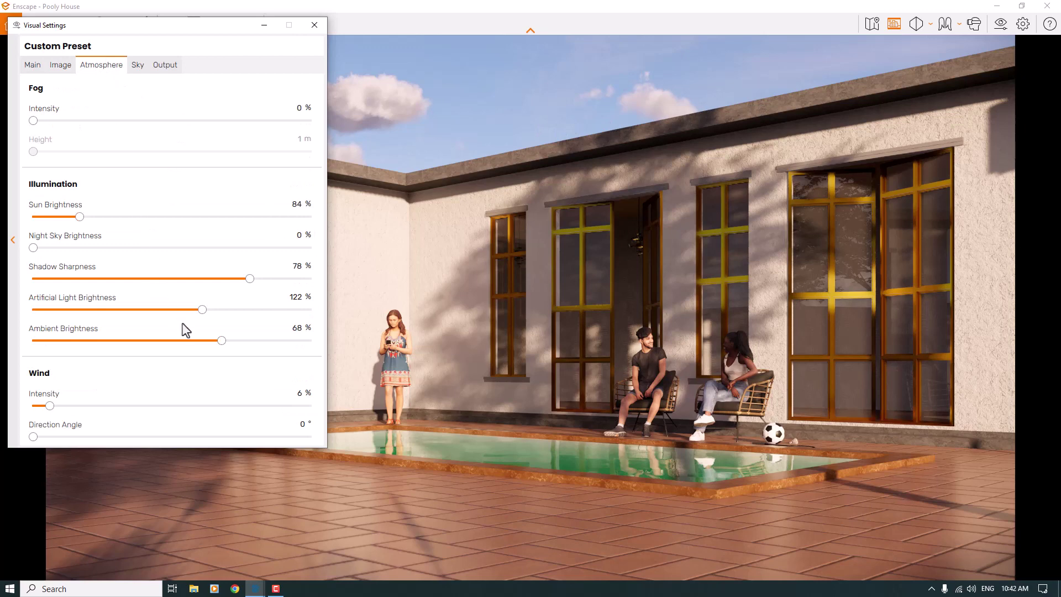
left_click(252, 280)
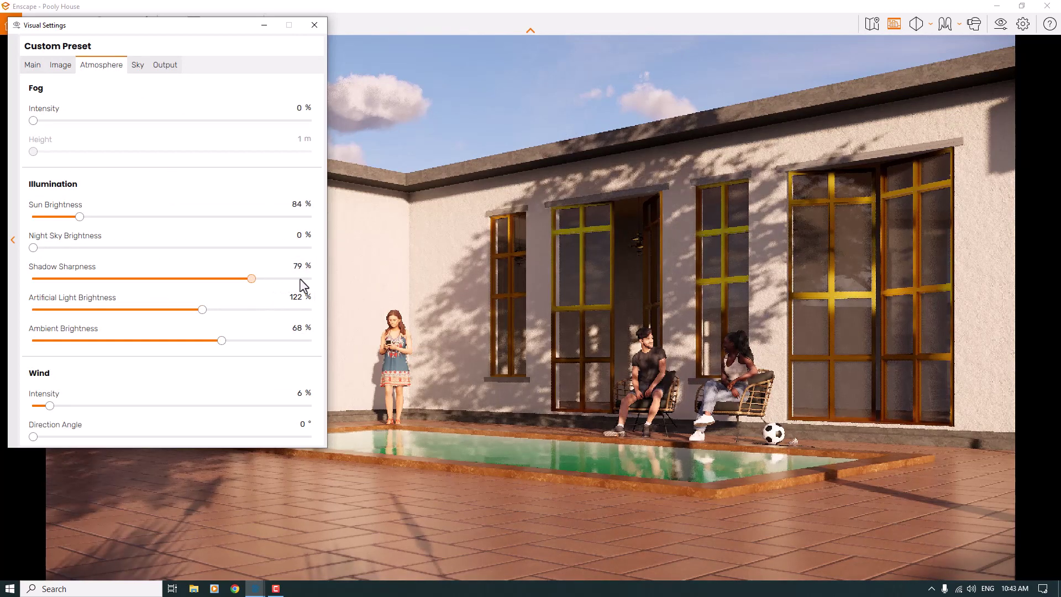
left_click(320, 283)
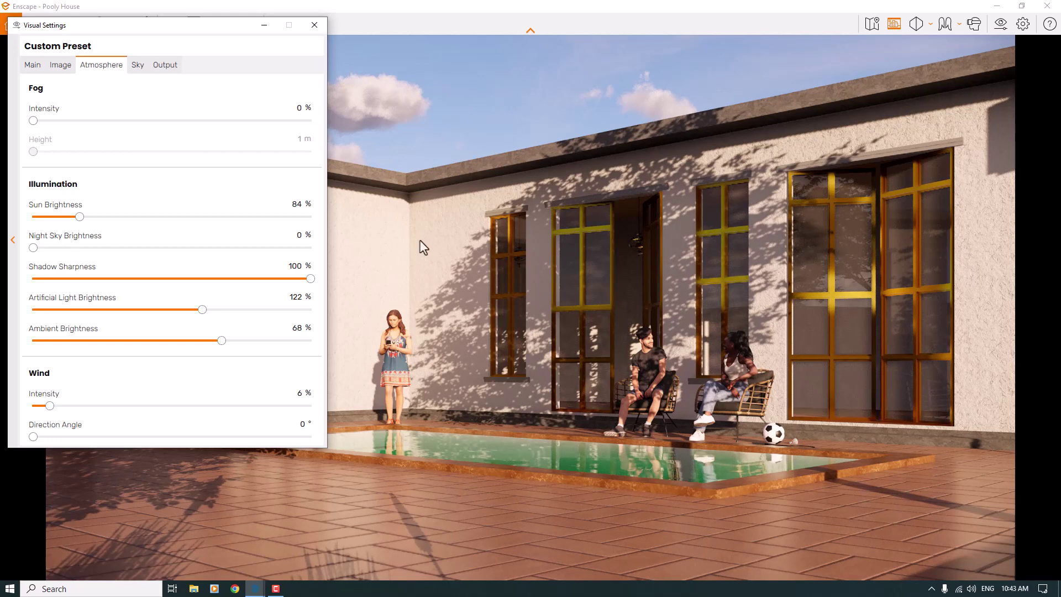
left_click(294, 266)
type("88")
Step: Turn off Auto Contrast in the image corrections and try highlights at 42% and shadows at -17%
left_click(58, 65)
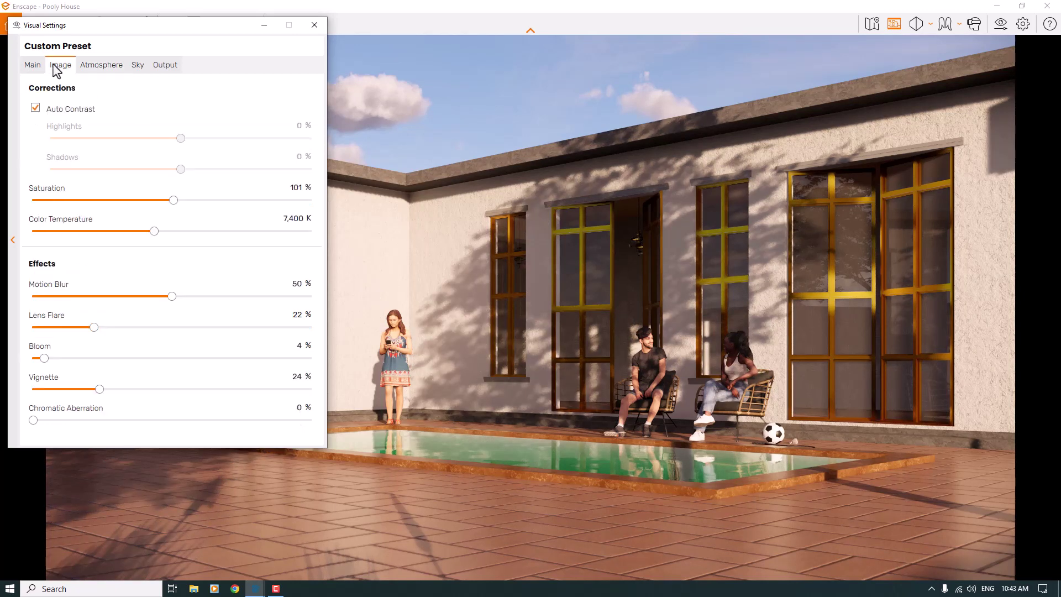
left_click(36, 110)
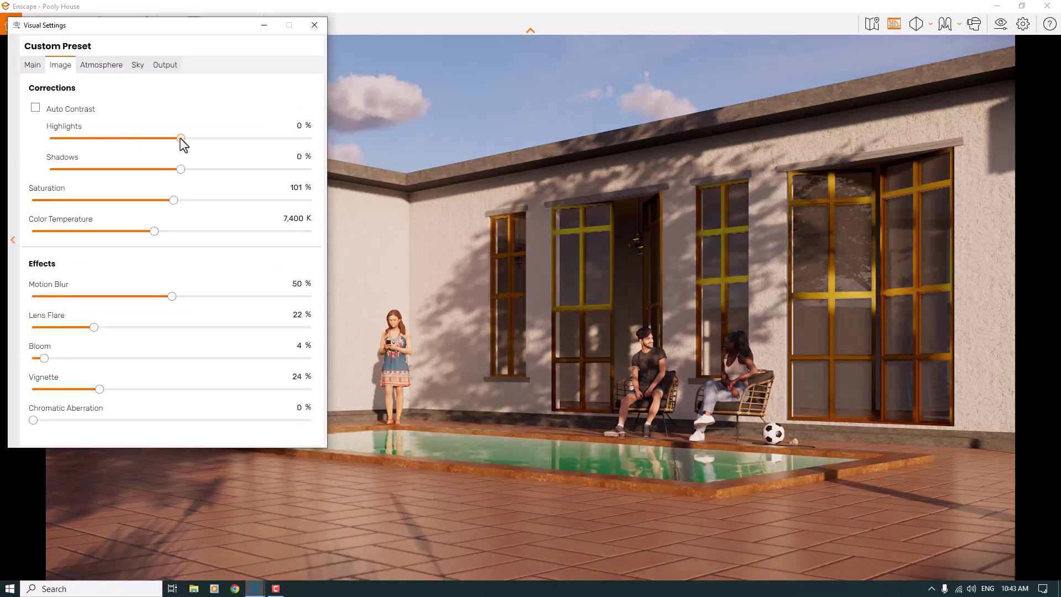
left_click_drag(182, 139, 226, 143)
left_click(292, 129)
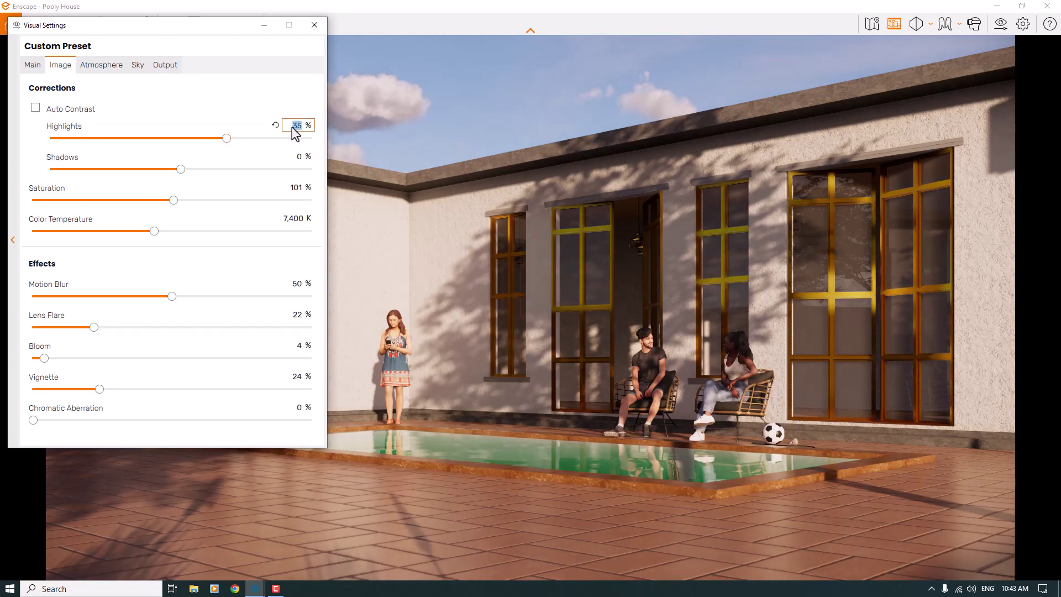
type("42")
left_click_drag(184, 171, 158, 171)
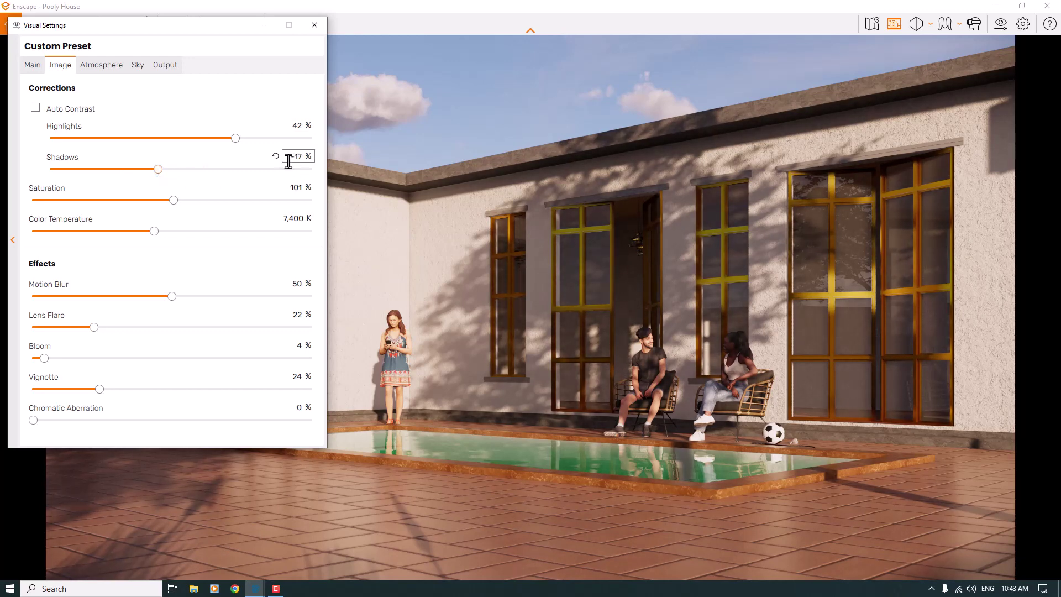
Step: Reset the shadows and highlights corrections and re-enable Auto Contrast
left_click(274, 156)
left_click(275, 126)
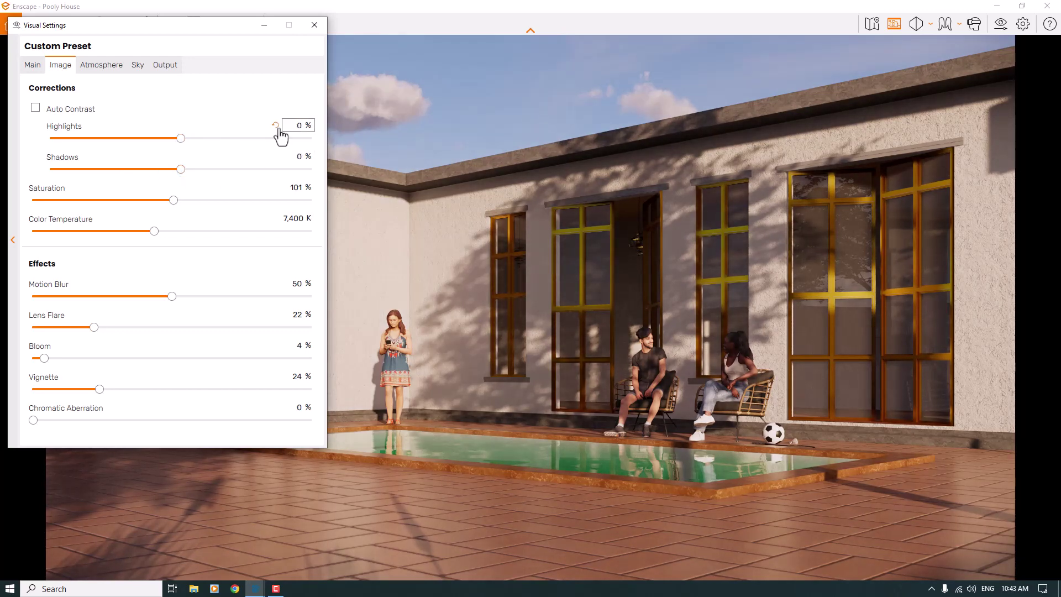
left_click(66, 113)
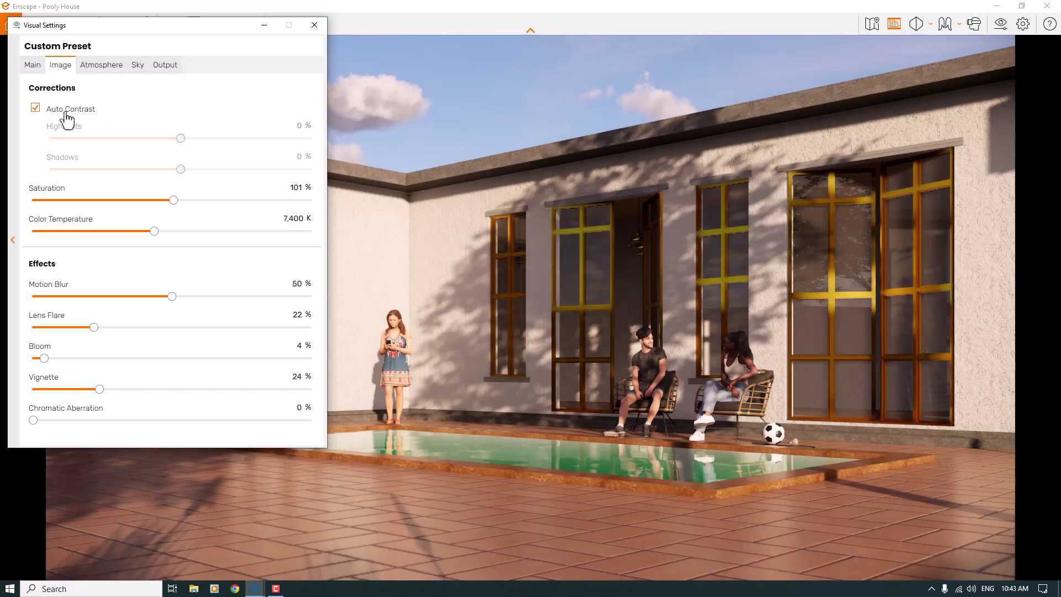
left_click(138, 74)
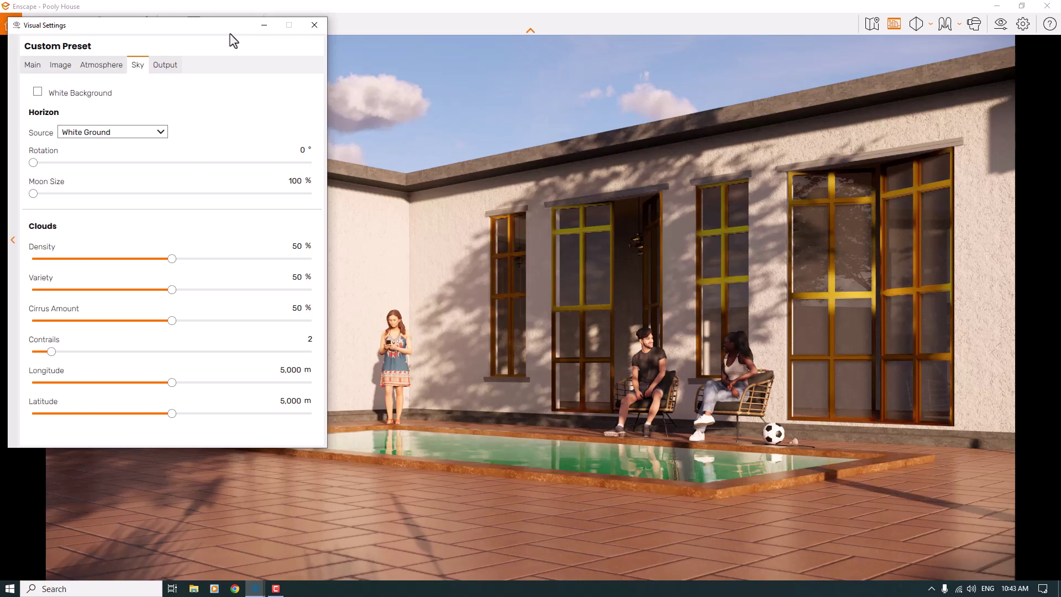
left_click(33, 64)
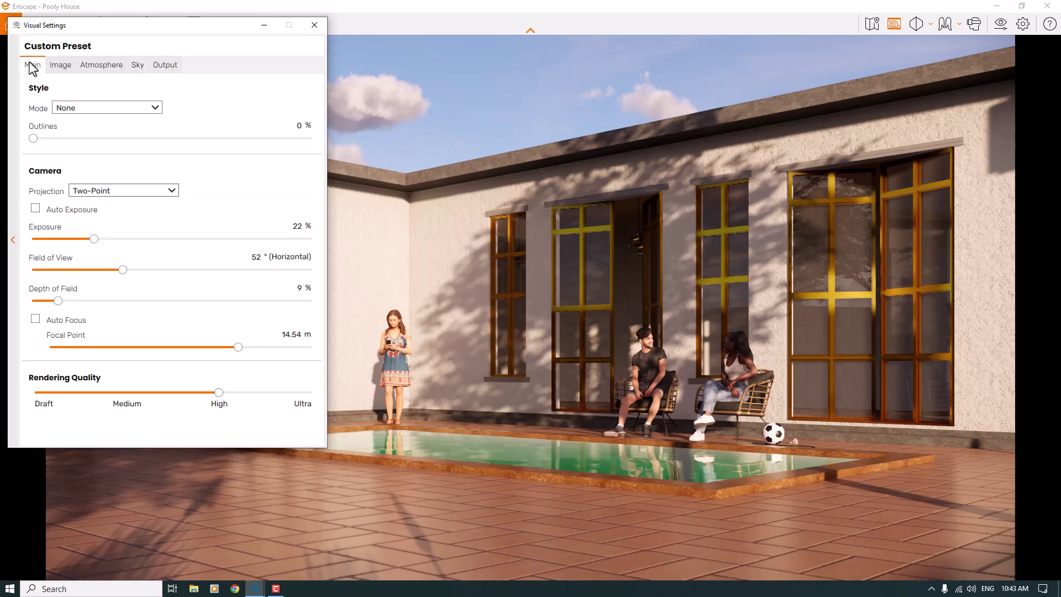
Step: Edit the saved view Enscape Camera 1 to a camera pitch of 13.6°, save it and load the view
left_click(313, 25)
key("v")
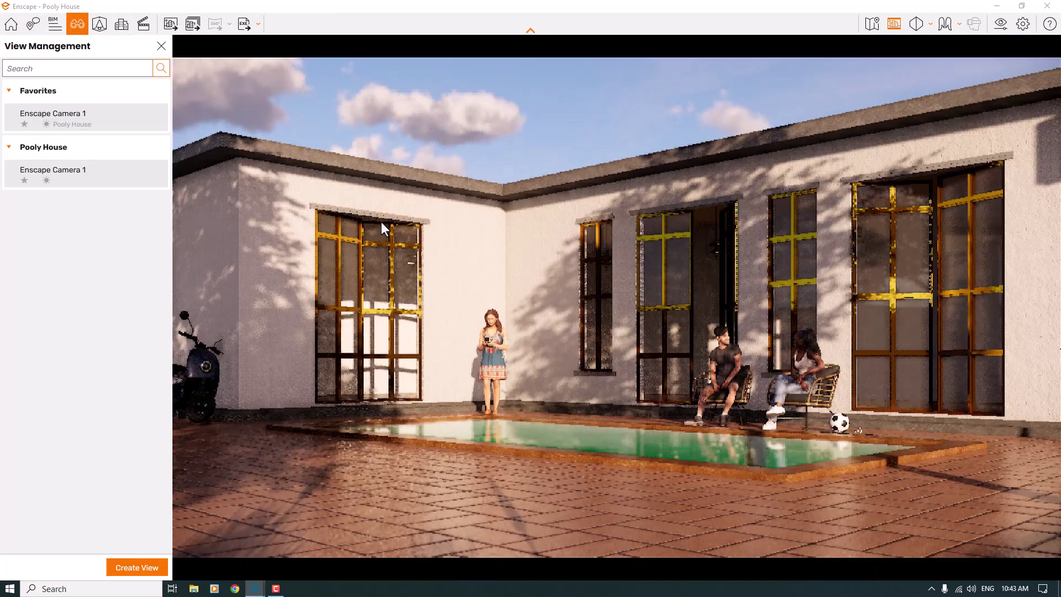
left_click(159, 184)
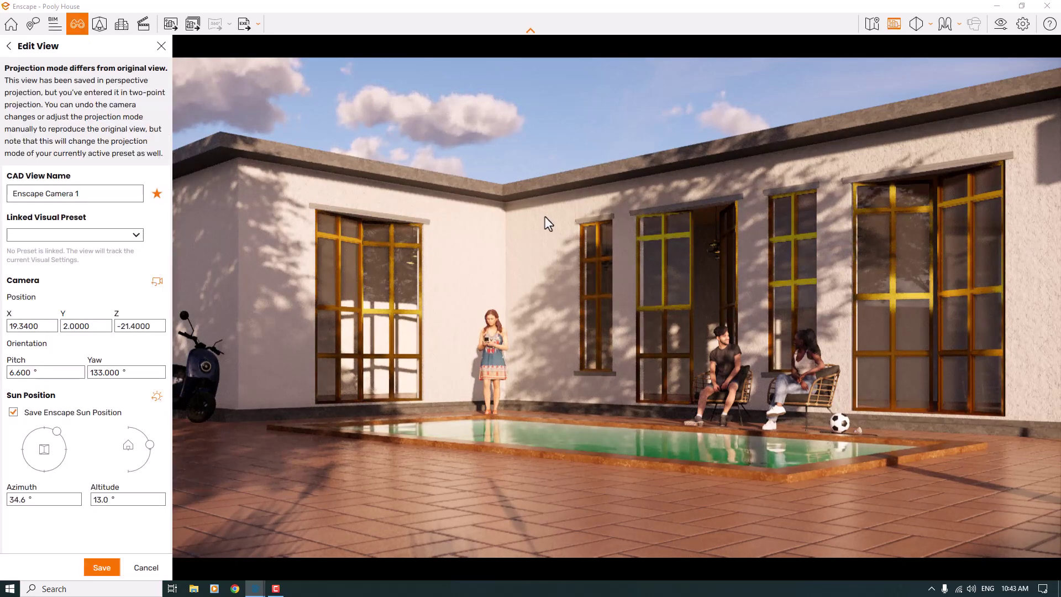
double_click(19, 374)
type("12")
key("Return")
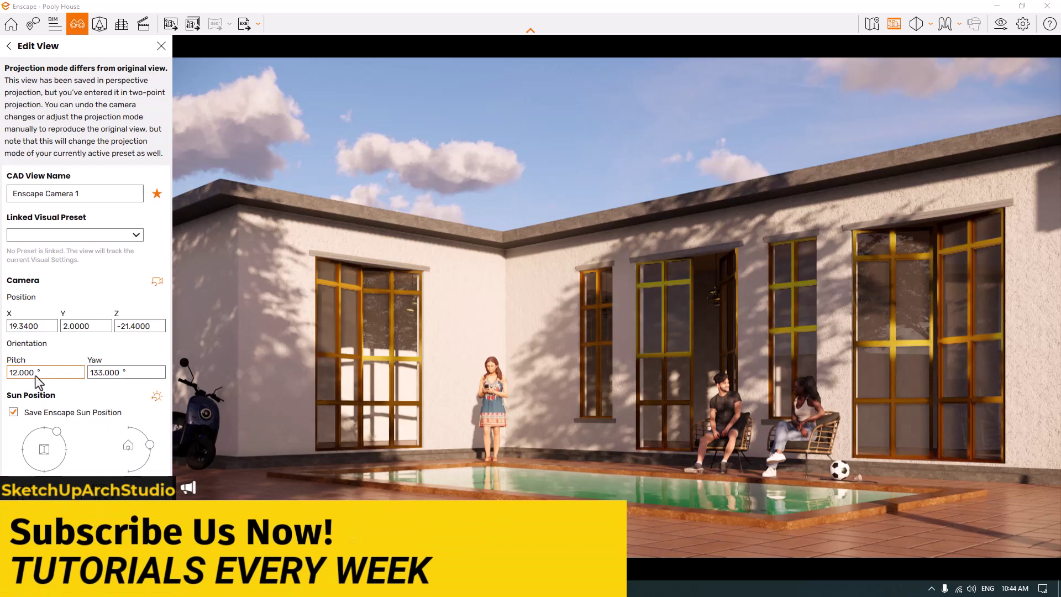
left_click_drag(34, 373, 8, 373)
type("13.6")
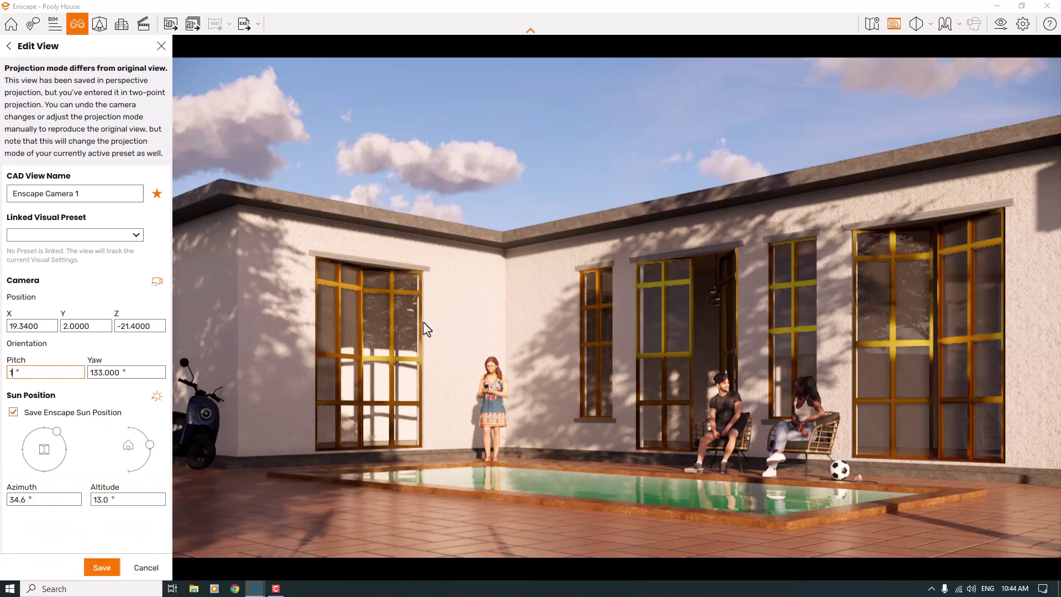
key("Return")
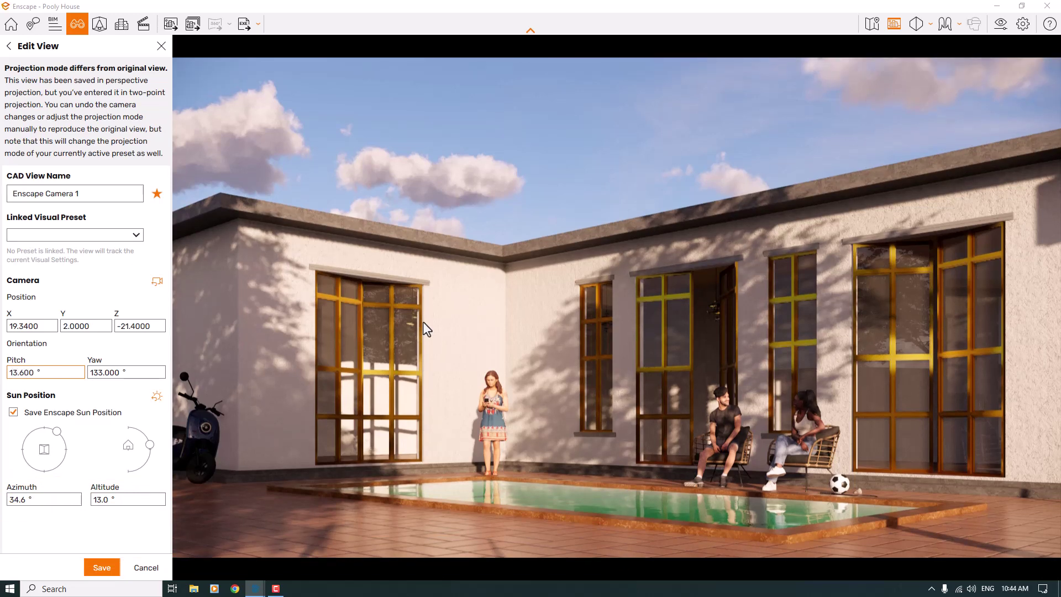
left_click(100, 569)
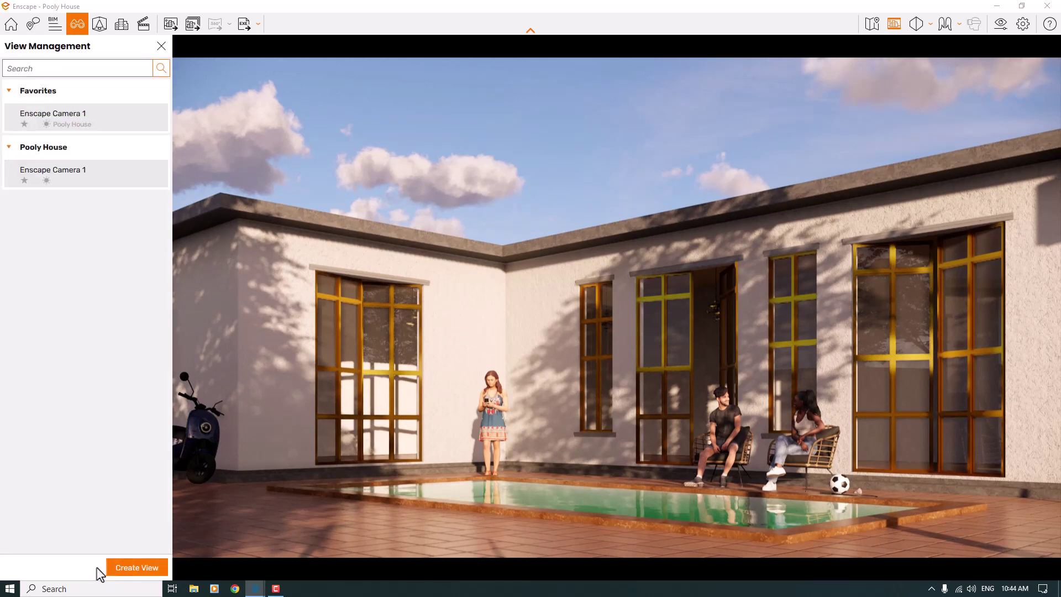
left_click(68, 176)
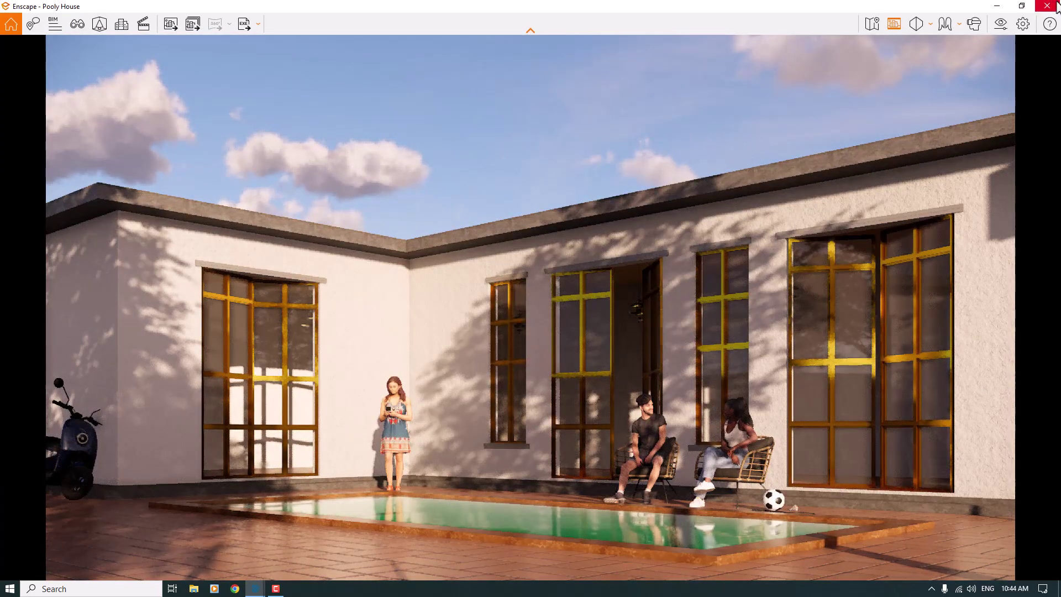
Step: Change the sky's horizon source to White Cubes in the visual settings
left_click(1002, 24)
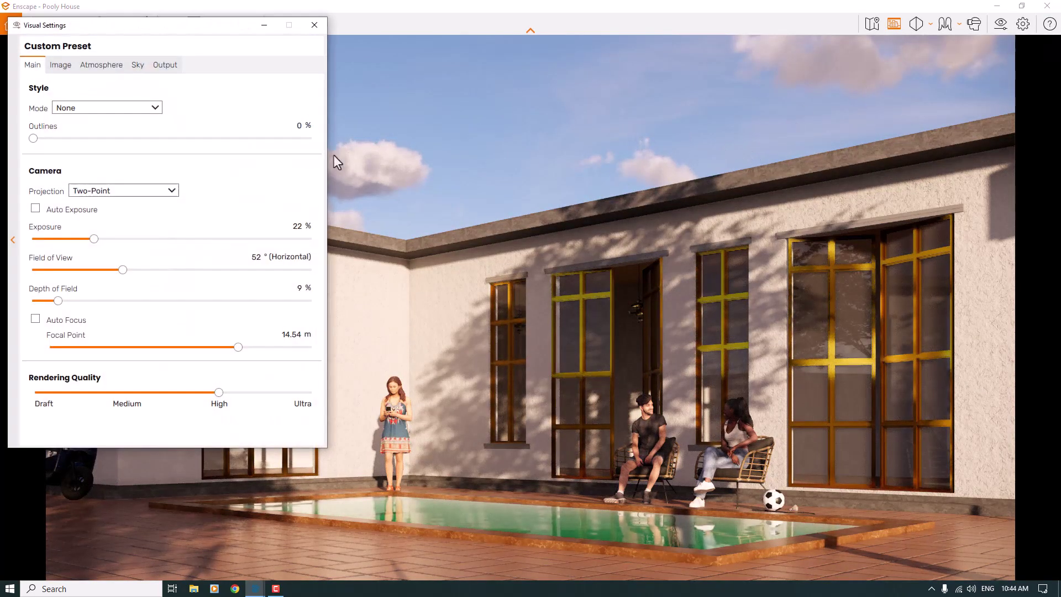
left_click(137, 72)
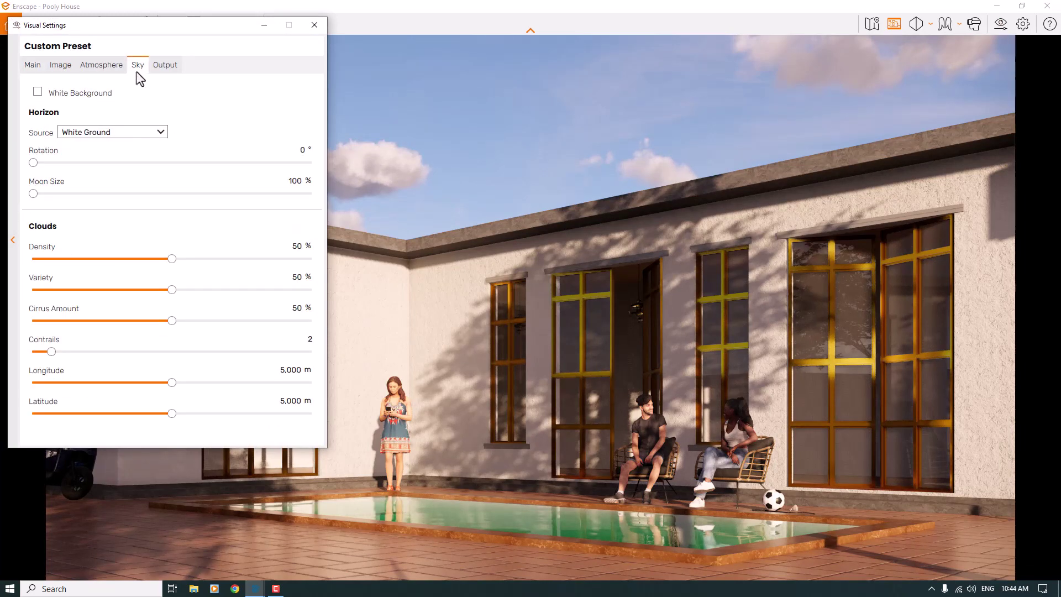
left_click(104, 132)
left_click(104, 253)
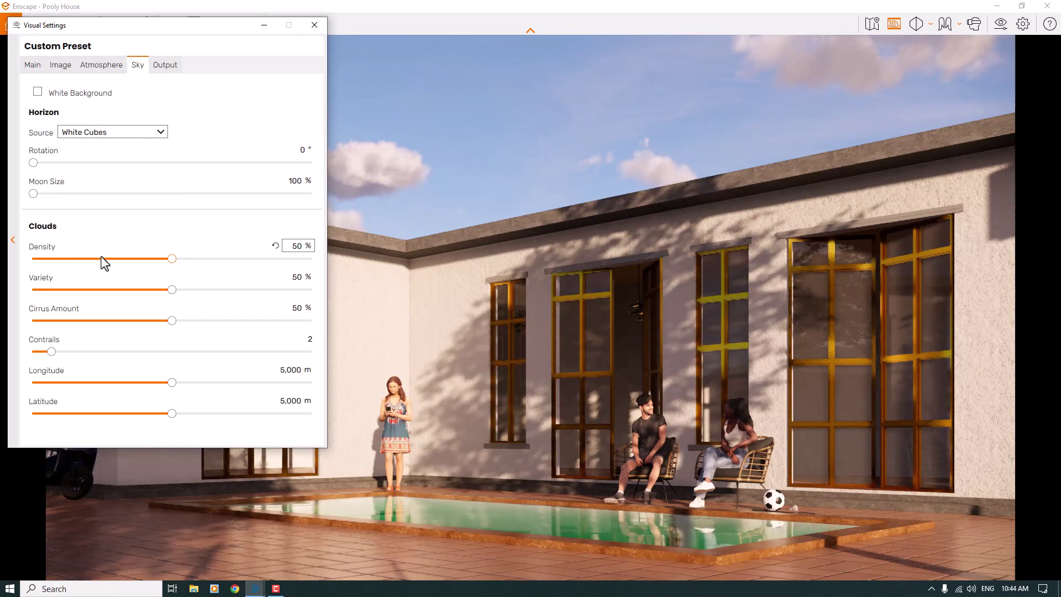
Step: Set the clouds' density, cirrus amount and variety to 0%
left_click(299, 247)
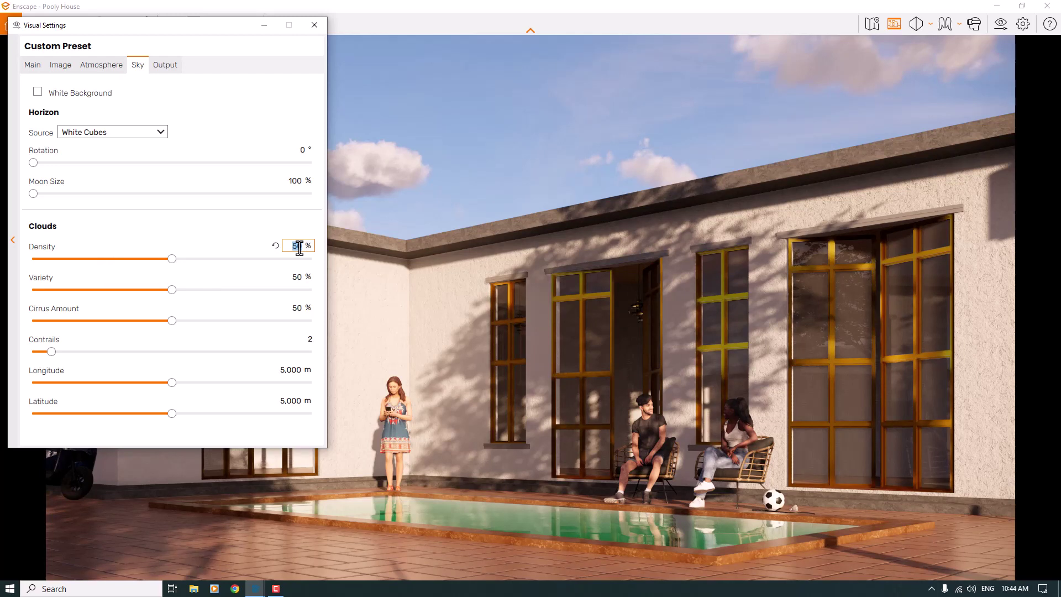
type("0")
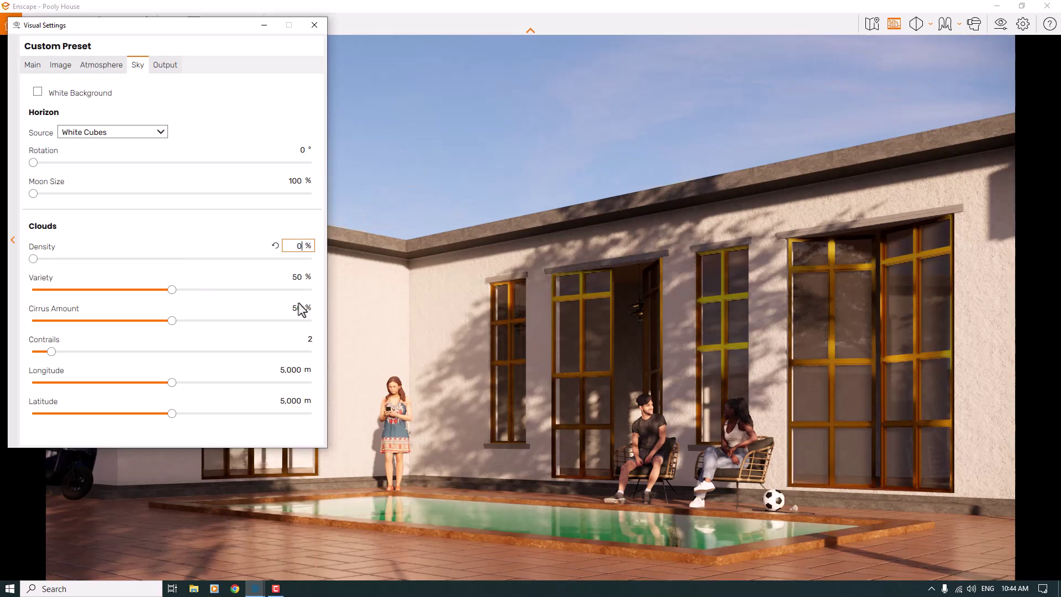
left_click(298, 307)
type("0")
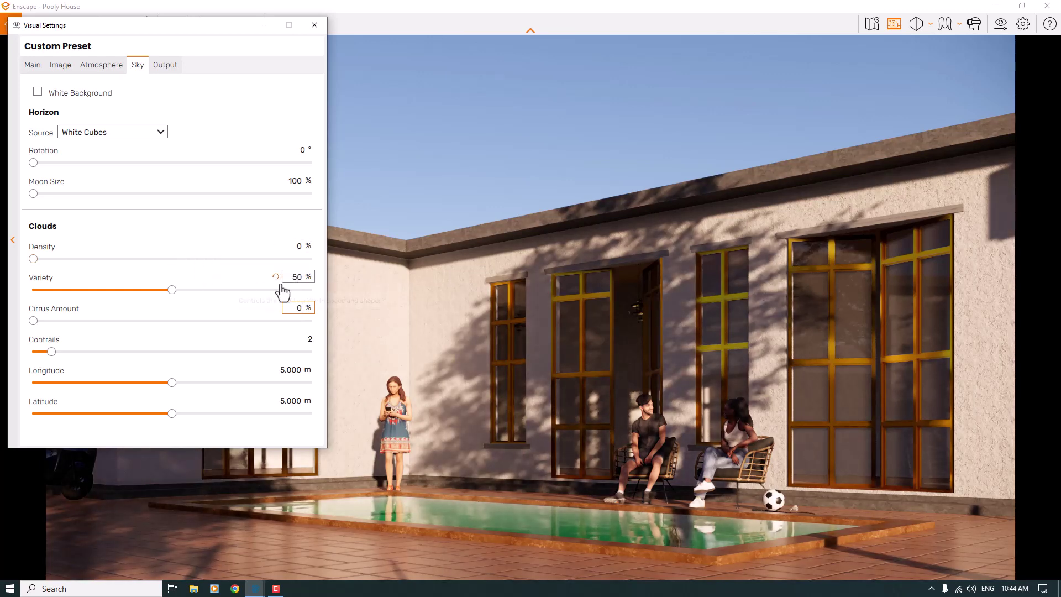
left_click(297, 277)
type("0")
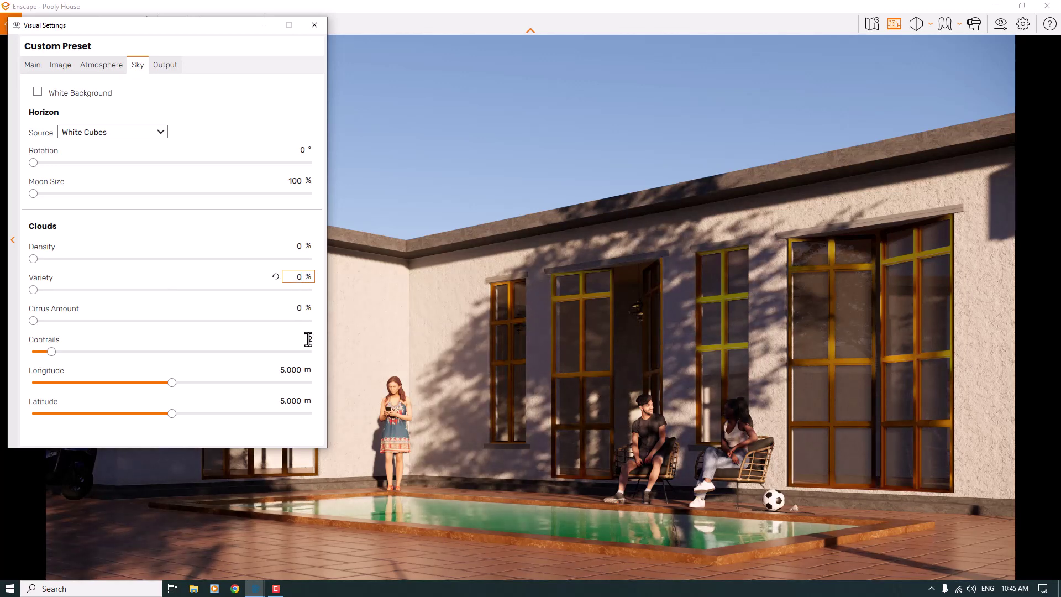
Step: Test the sky's contrails at 30 and set them to 0
left_click_drag(88, 351, 311, 351)
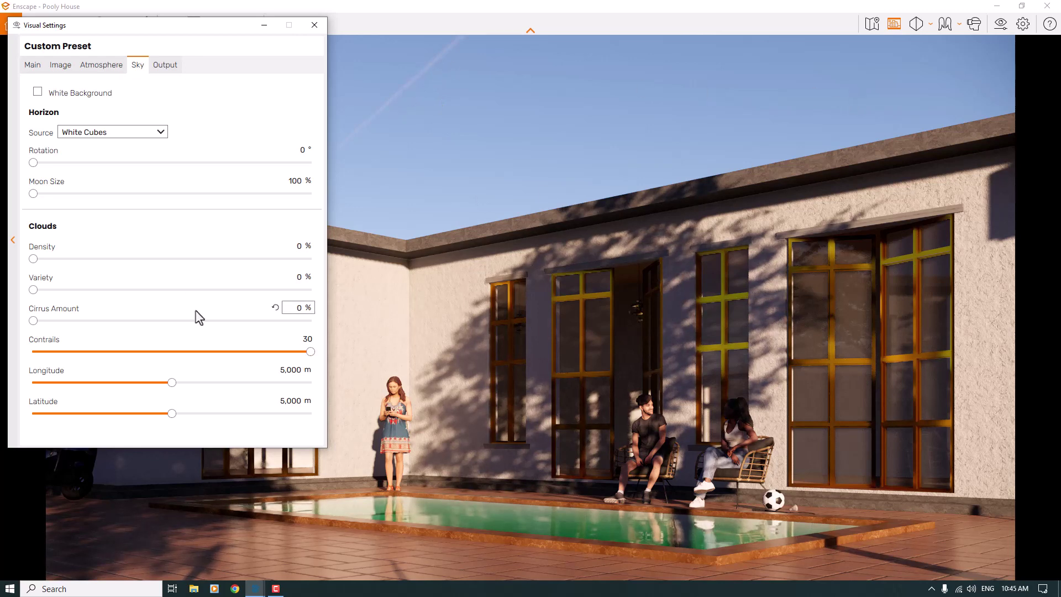
left_click(306, 340)
type("0")
key("Return")
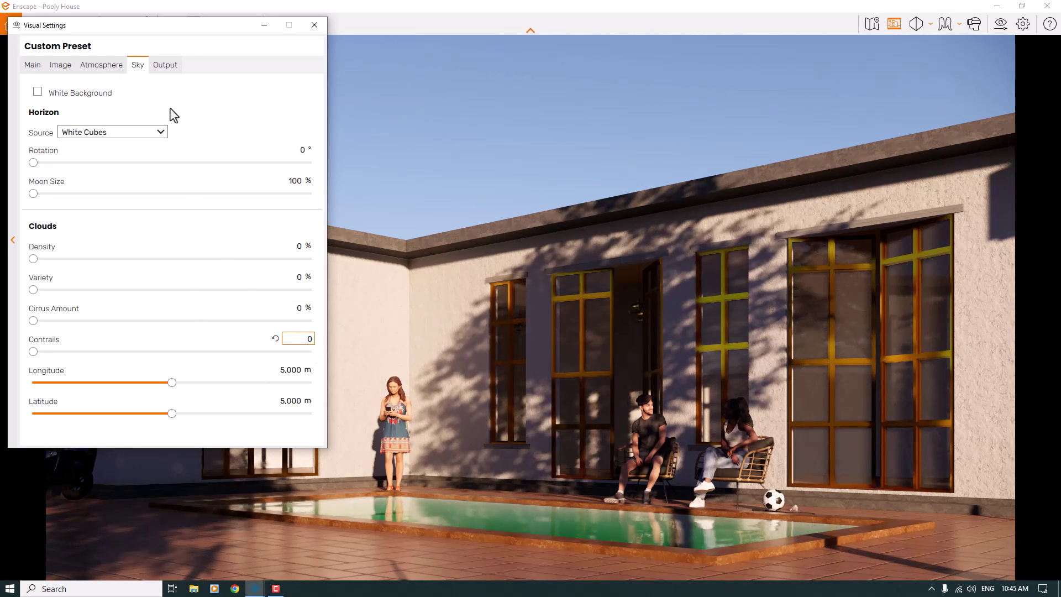
Step: Set the output image file format to JPEG Image (*.jpg)
left_click(168, 67)
left_click(146, 204)
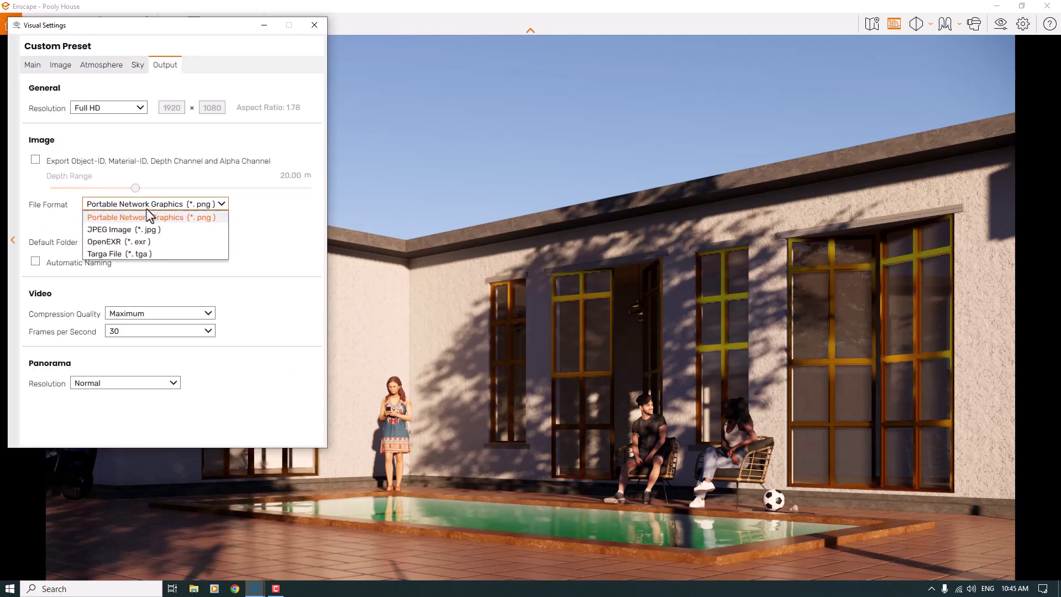
left_click(138, 240)
left_click(117, 204)
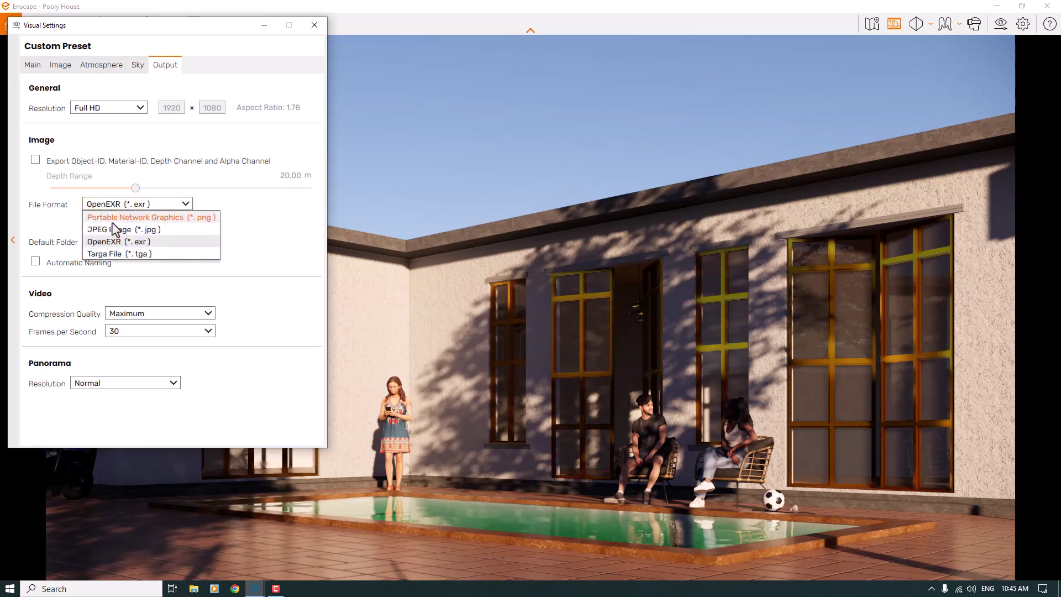
left_click(114, 228)
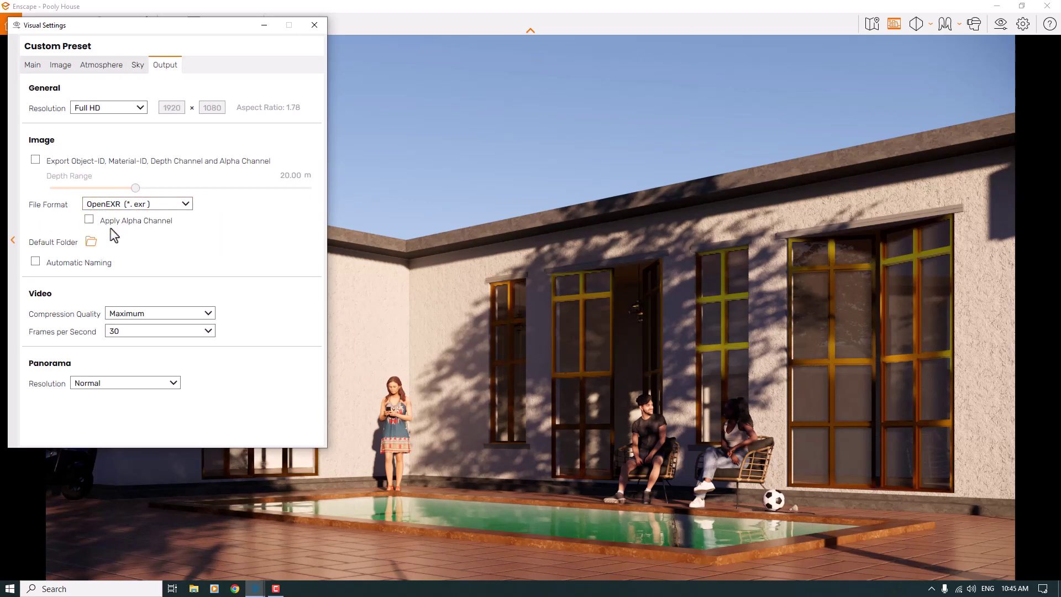
left_click(135, 110)
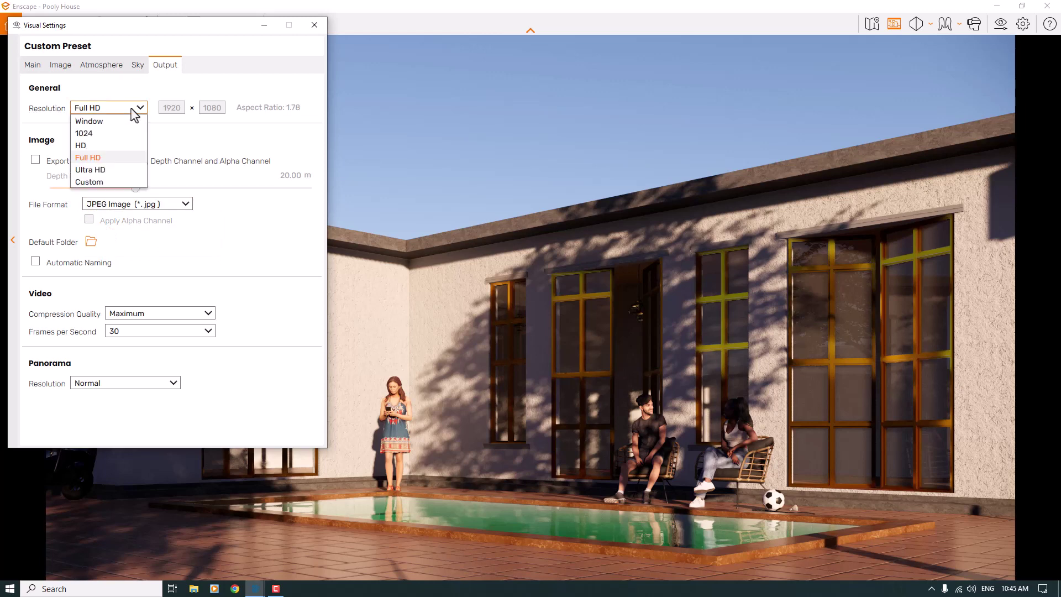
left_click(134, 109)
Step: Enable the camera's auto exposure and set the exposure to 53%
left_click(34, 70)
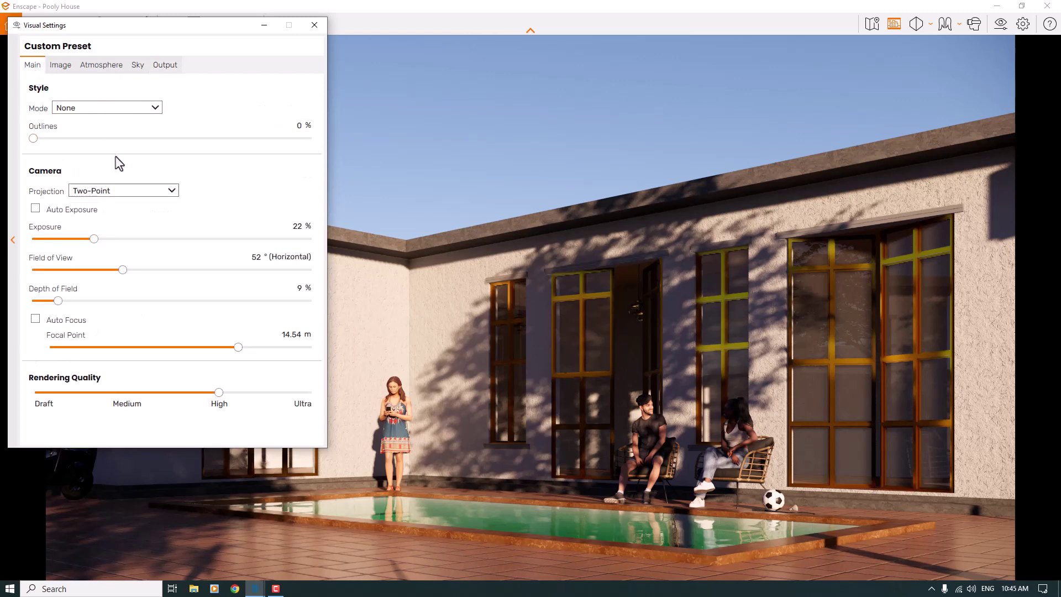
left_click(36, 209)
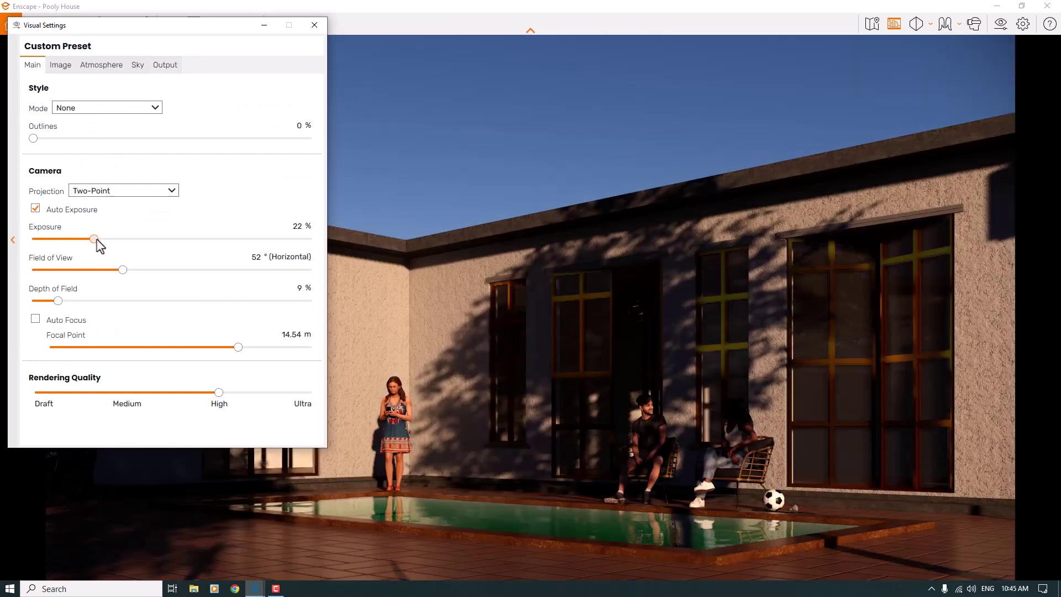
left_click_drag(97, 240, 187, 244)
double_click(294, 231)
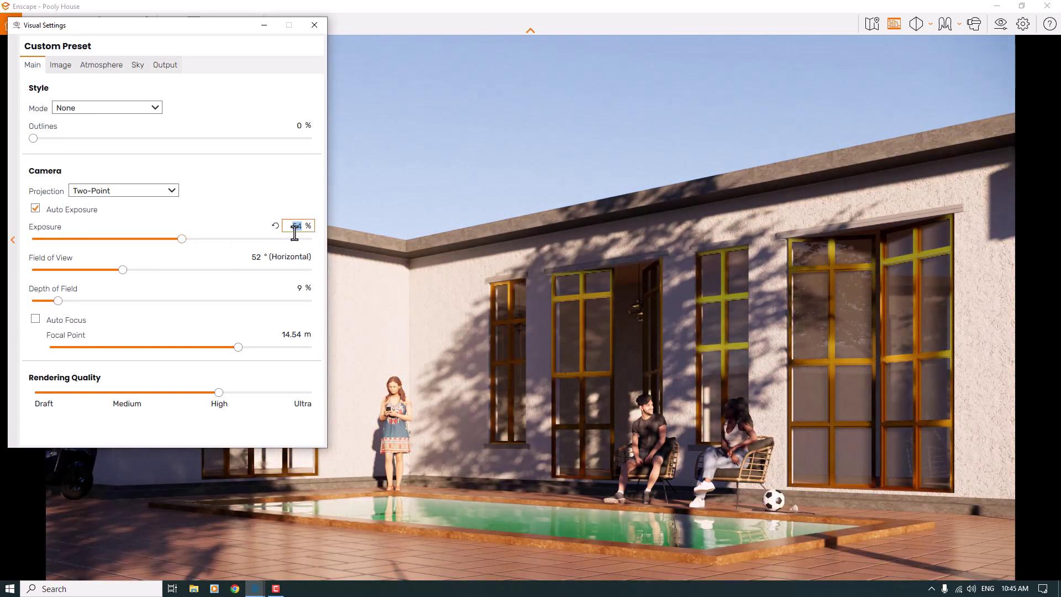
type("53")
Step: Set the camera's horizontal field of view to 51° and close the visual settings
double_click(257, 259)
type("51")
left_click(316, 25)
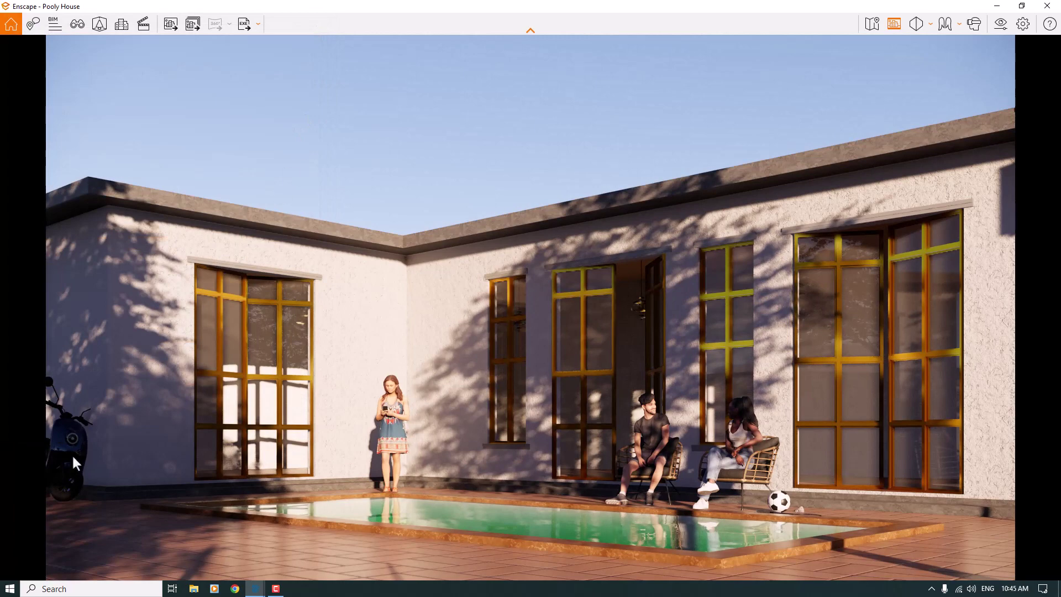
Step: Open the asset library and inspect the editing options of the E-Scooter 001 parked beside the house wall
left_click(102, 23)
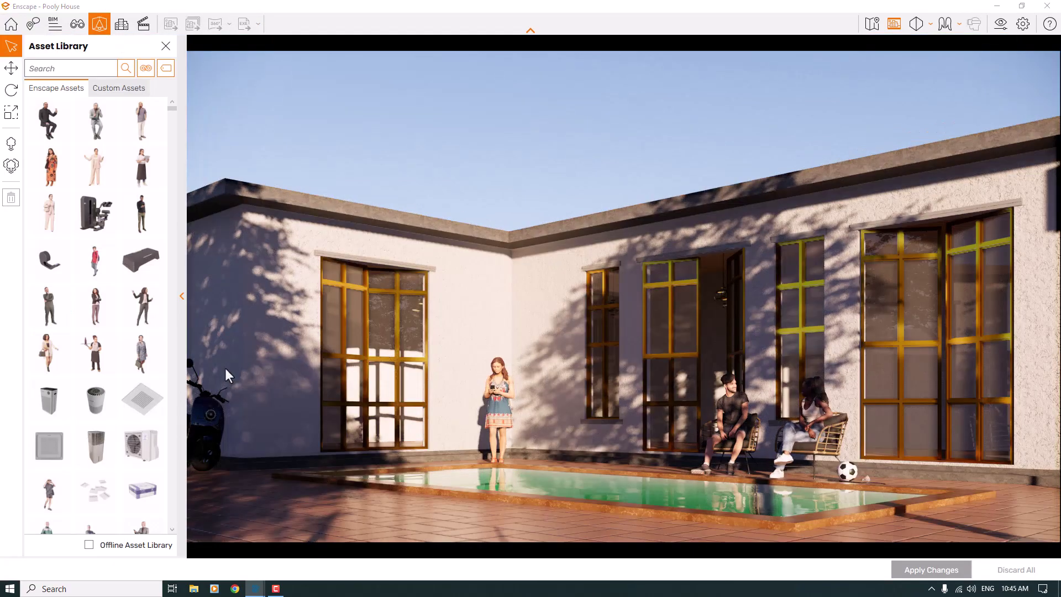
left_click(198, 414)
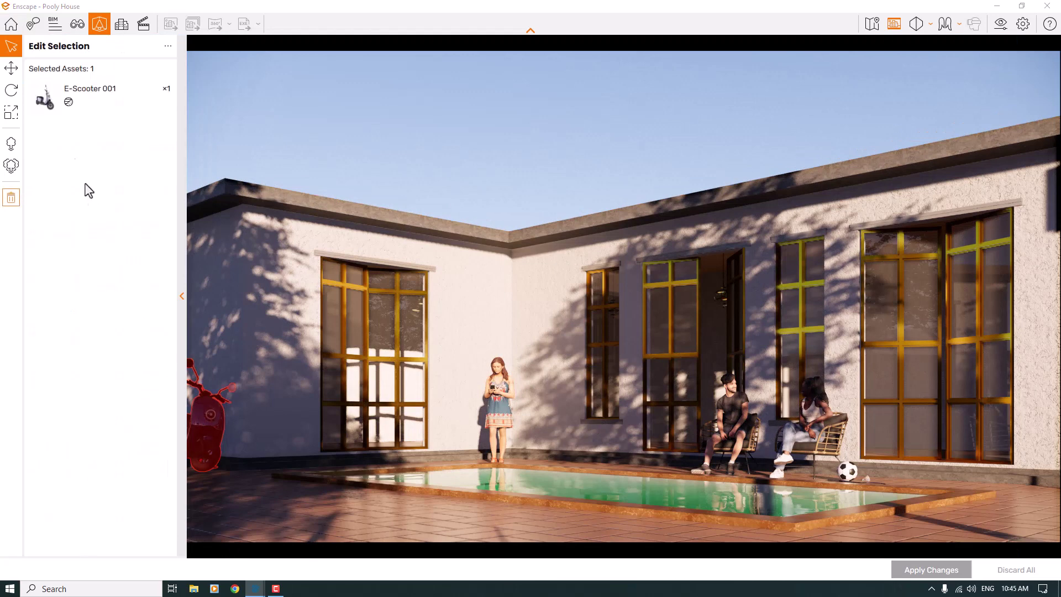
left_click(70, 103)
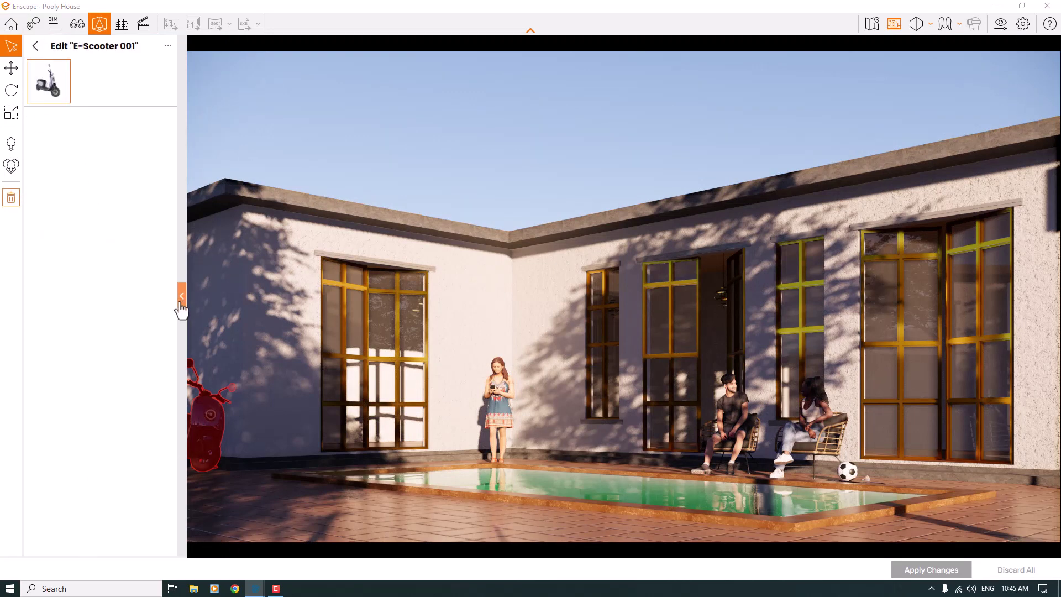
left_click(34, 46)
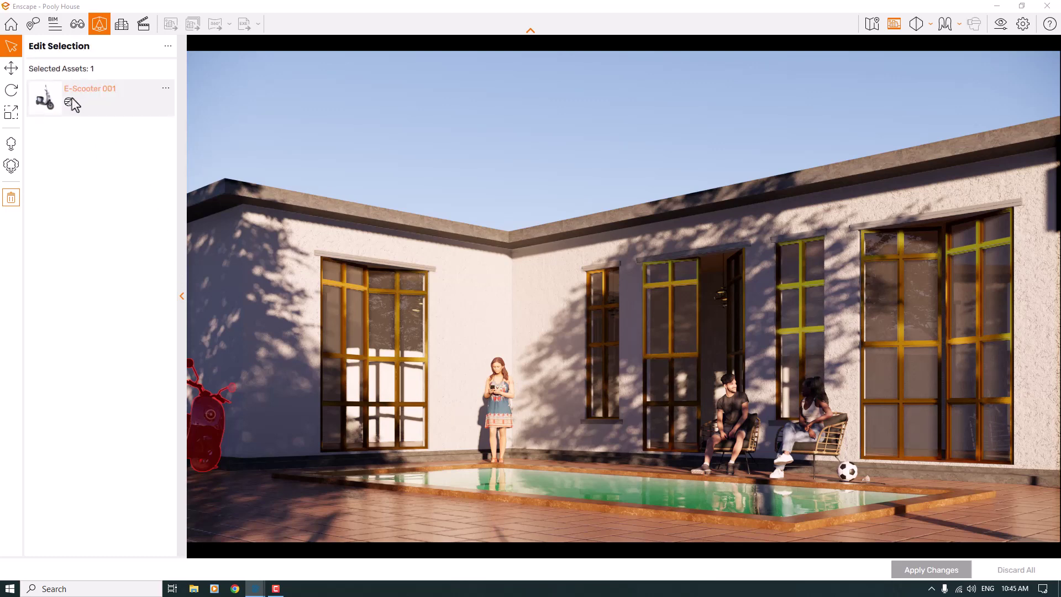
left_click(209, 414)
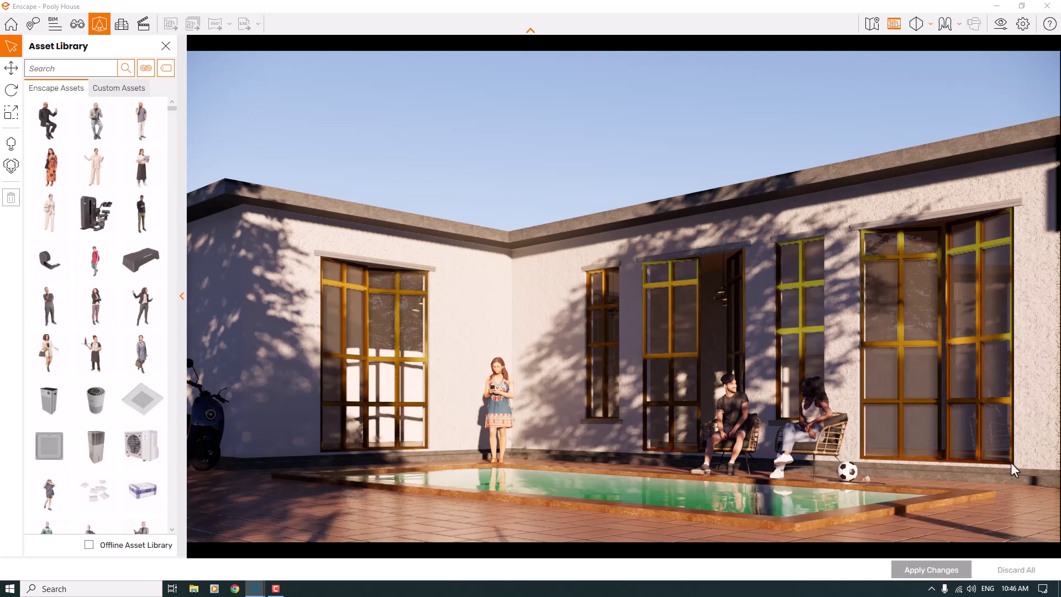
Step: Place an E-Scooter 002 from the Vehicles category by the wall past the seated people and apply the changes
left_click(146, 68)
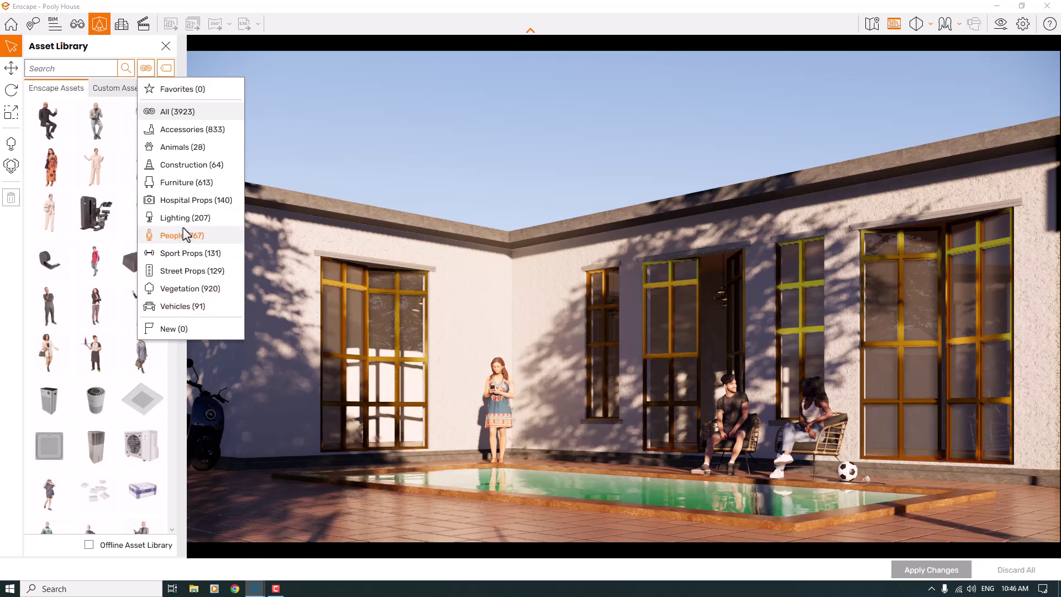
left_click(178, 306)
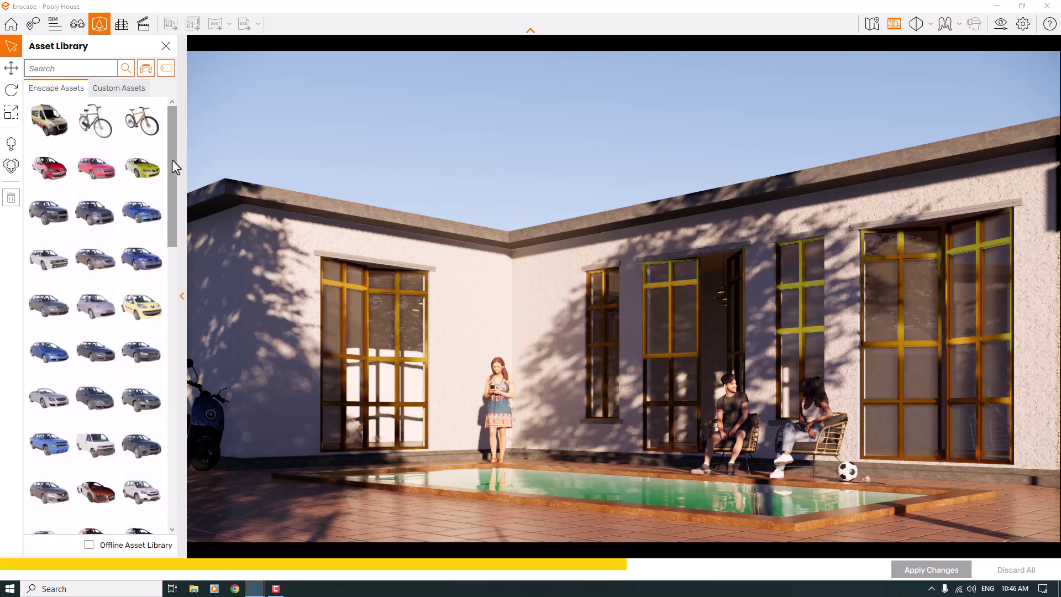
left_click_drag(172, 160, 172, 436)
scroll(142, 331, "up", 2)
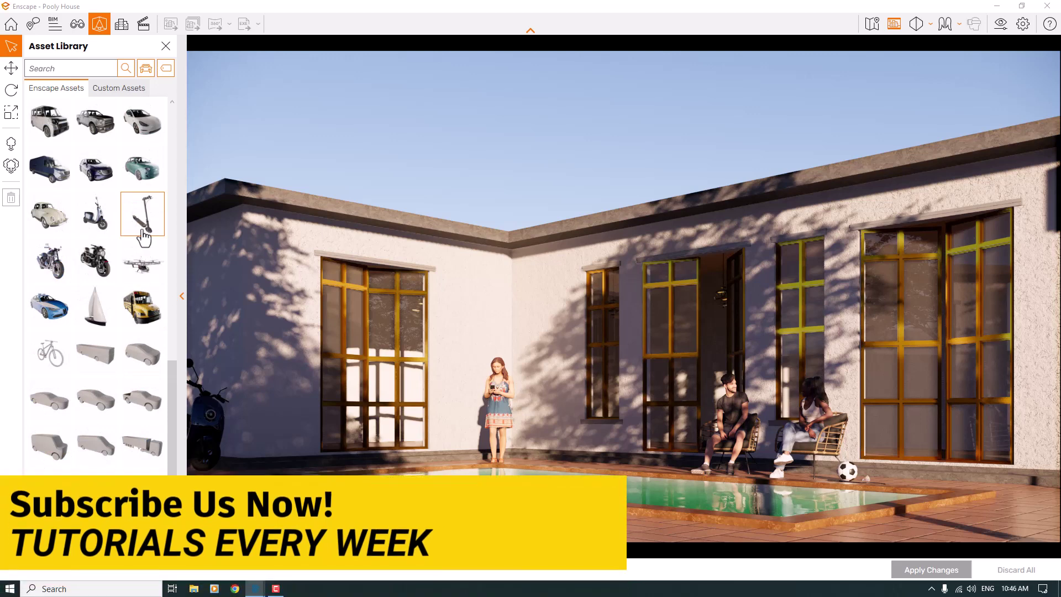
left_click(144, 238)
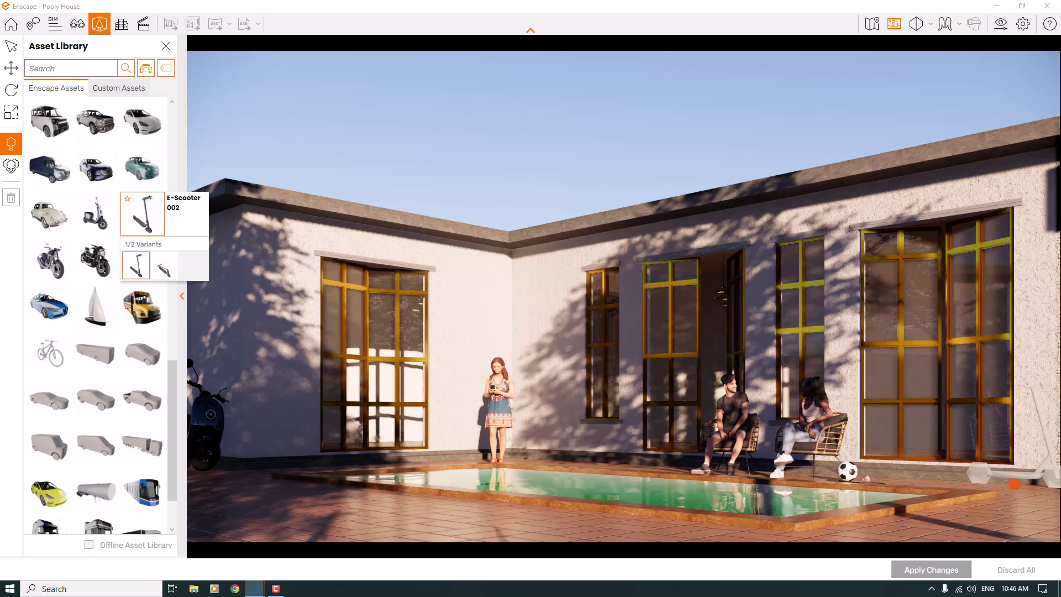
left_click(1014, 485)
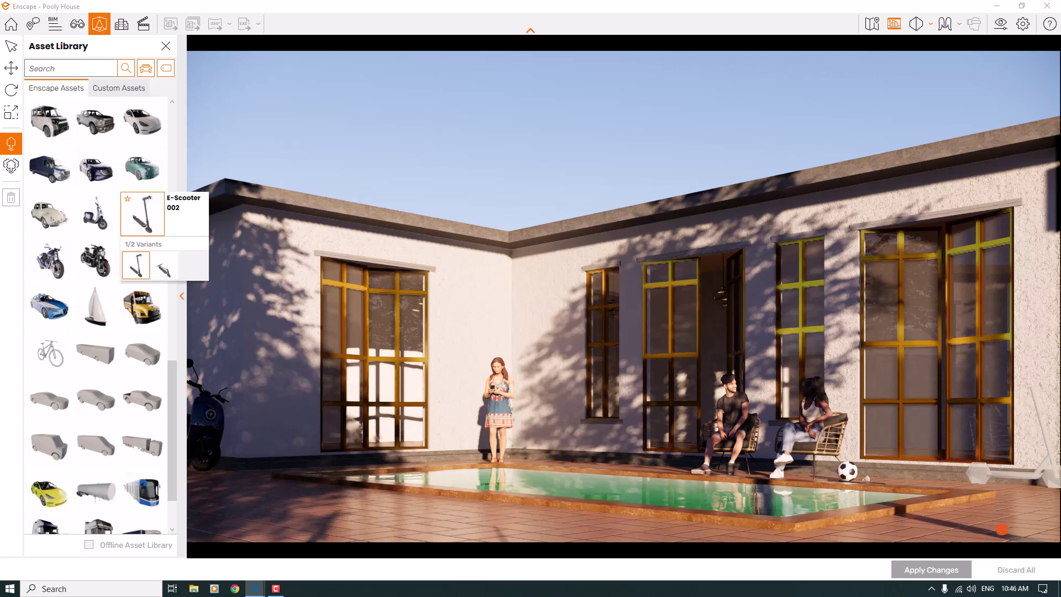
left_click(935, 567)
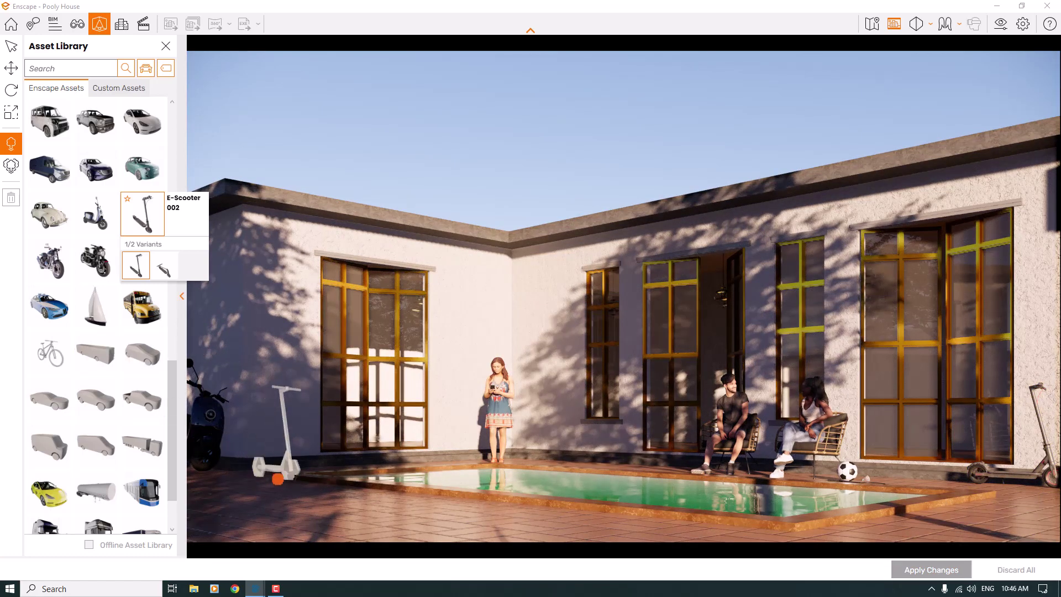
Step: Filter the Vegetation assets by the Groundcover tag and place Water Plant 002: Waterlilies on the pool's water surface
left_click(146, 69)
left_click(168, 291)
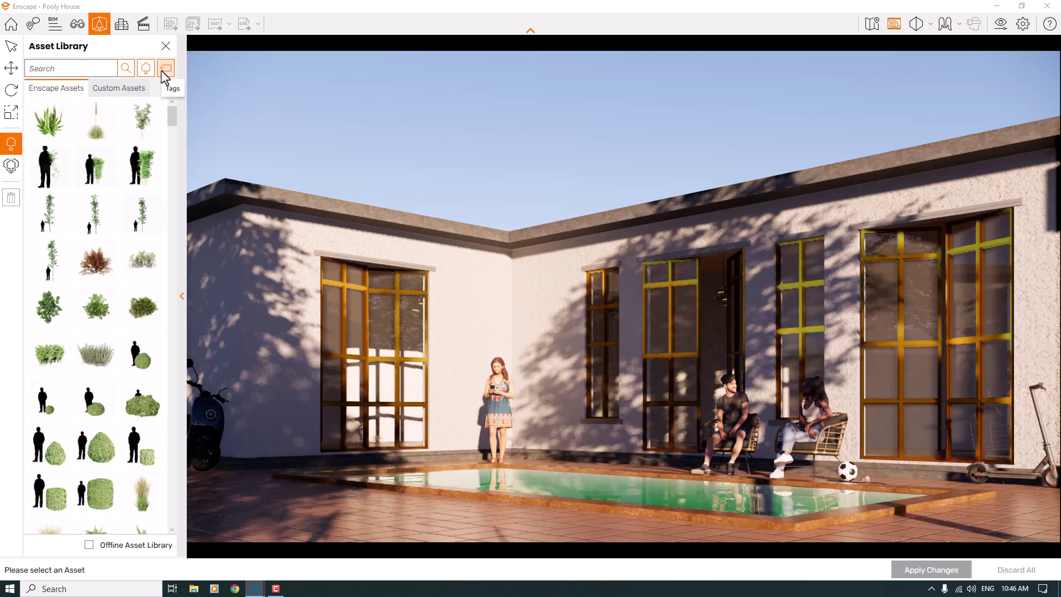
left_click(165, 76)
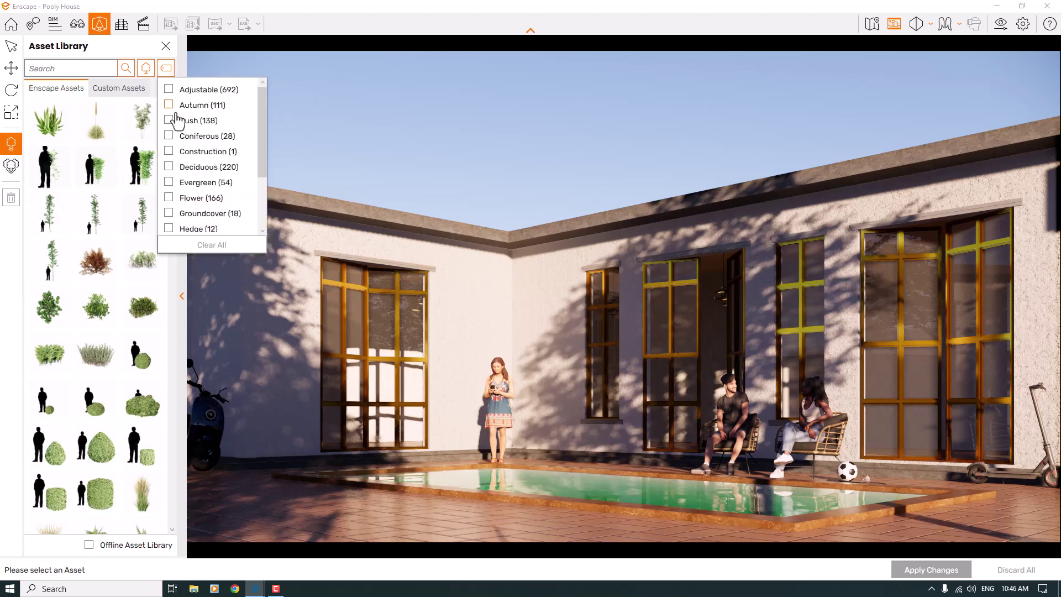
left_click(167, 216)
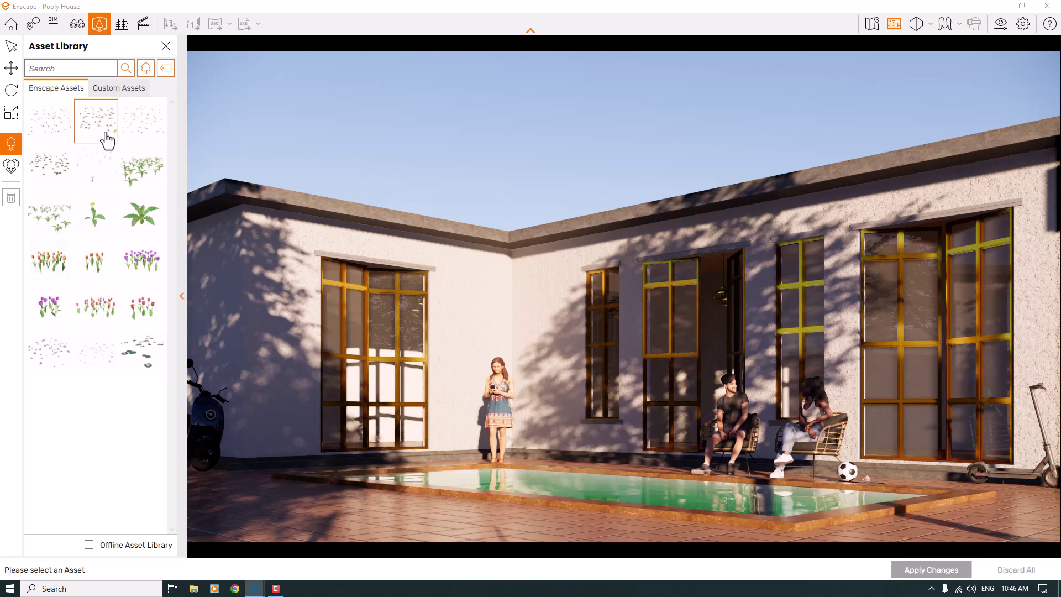
left_click(155, 357)
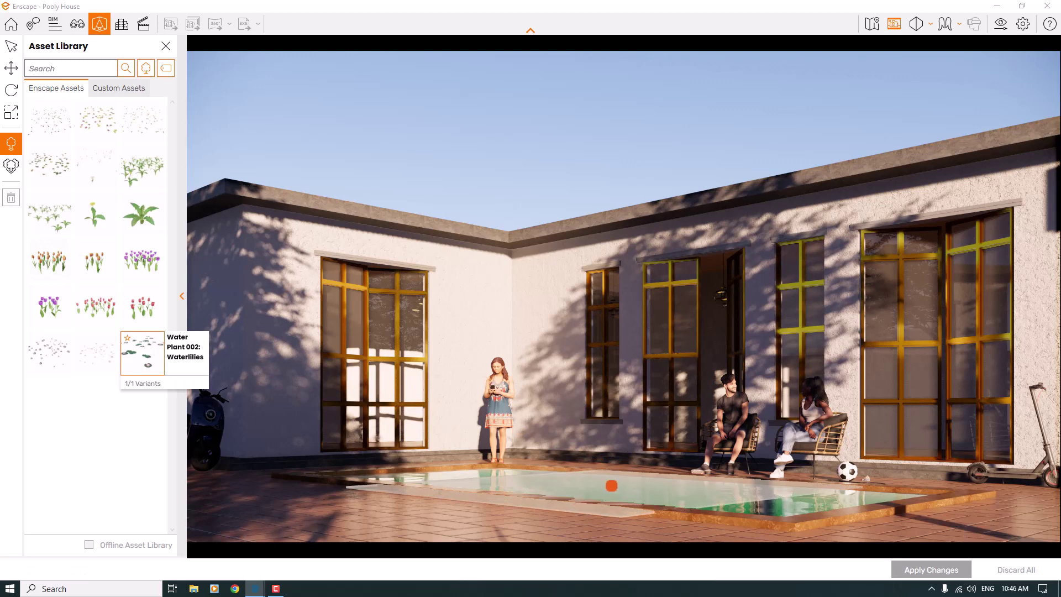
left_click(500, 471)
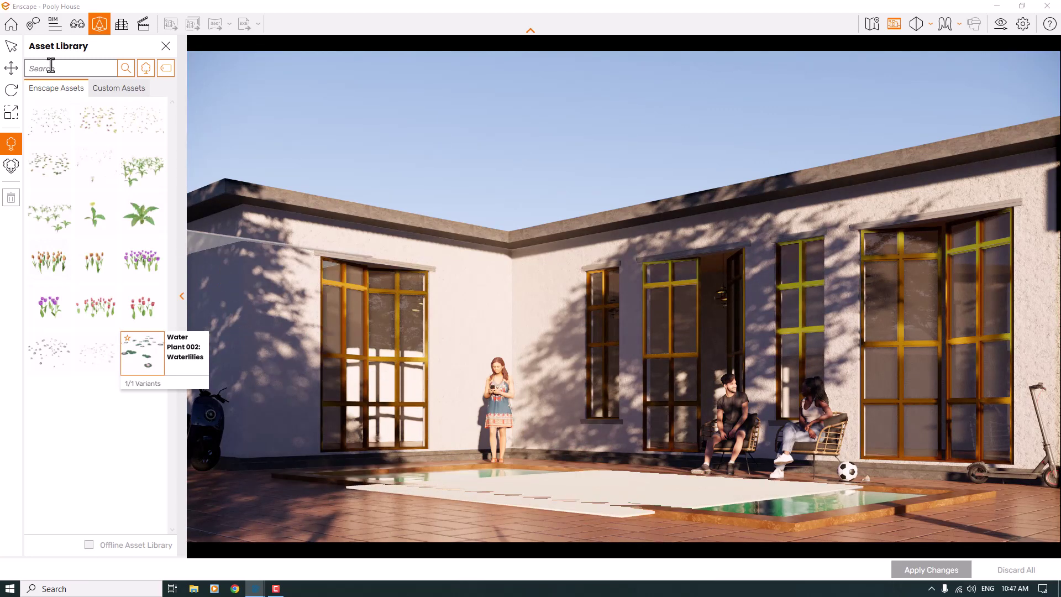
Step: Scale the placed waterlilies down to 53% so they fit inside the pool
left_click(12, 52)
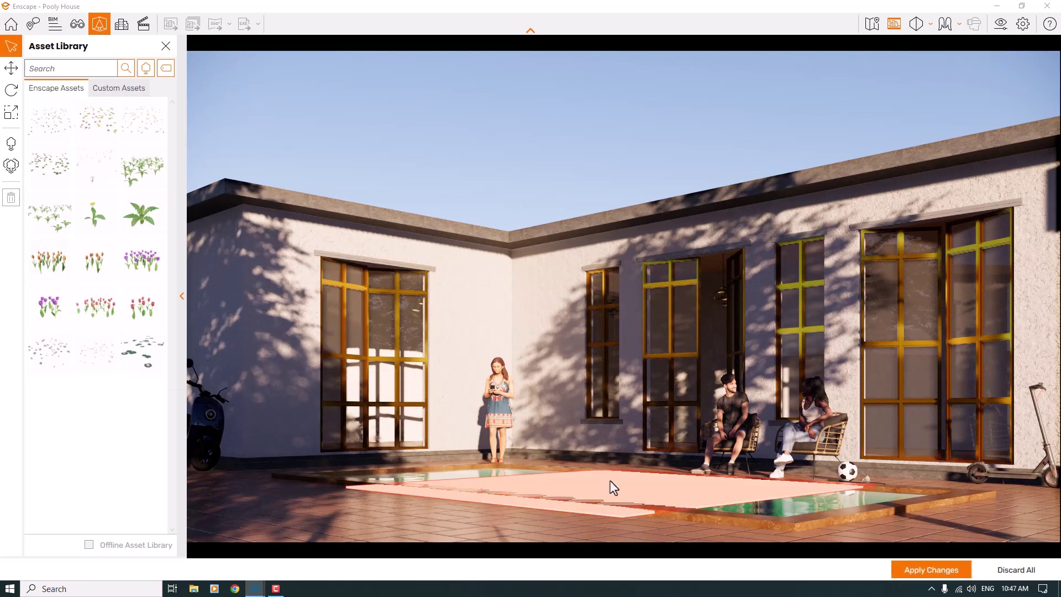
left_click(626, 491)
left_click(11, 112)
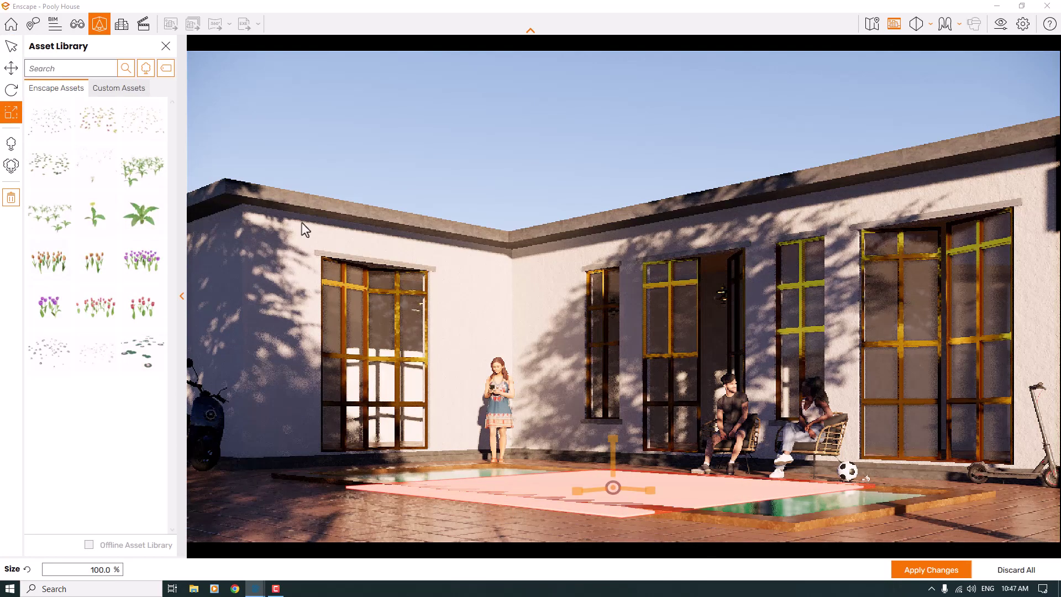
left_click_drag(615, 486, 620, 525)
Step: Move the waterlilies toward the pool's near end, to about X 12.571 and Z -15.727, and apply the changes
key("e")
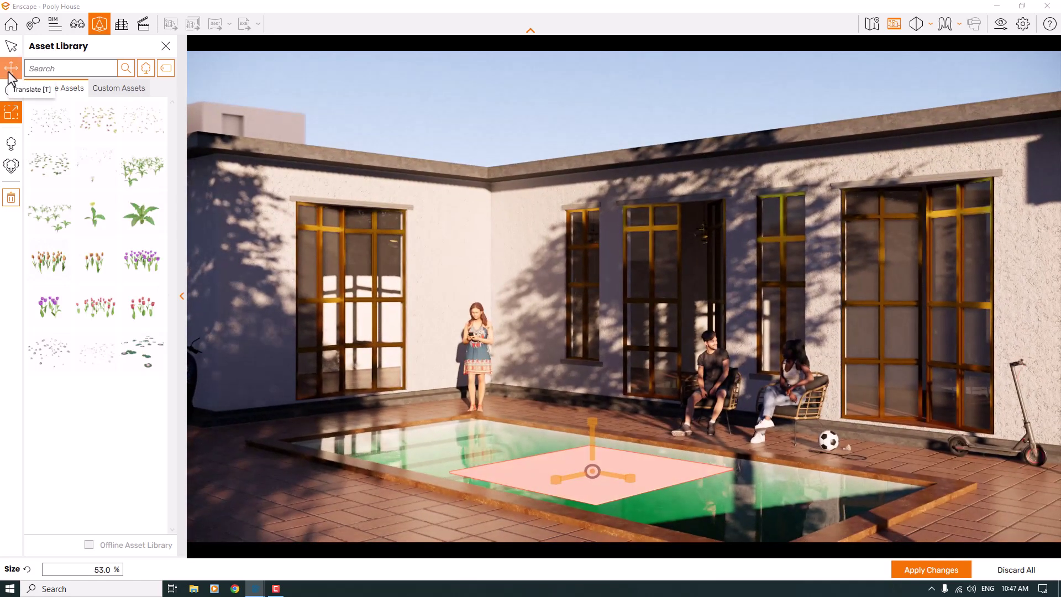
left_click(10, 75)
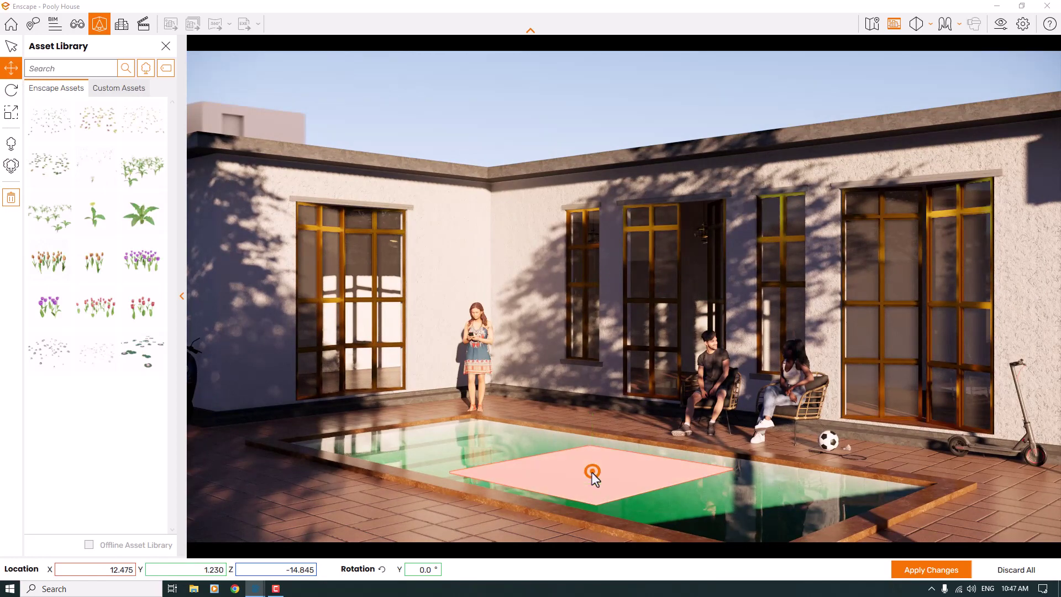
left_click_drag(591, 473, 652, 485)
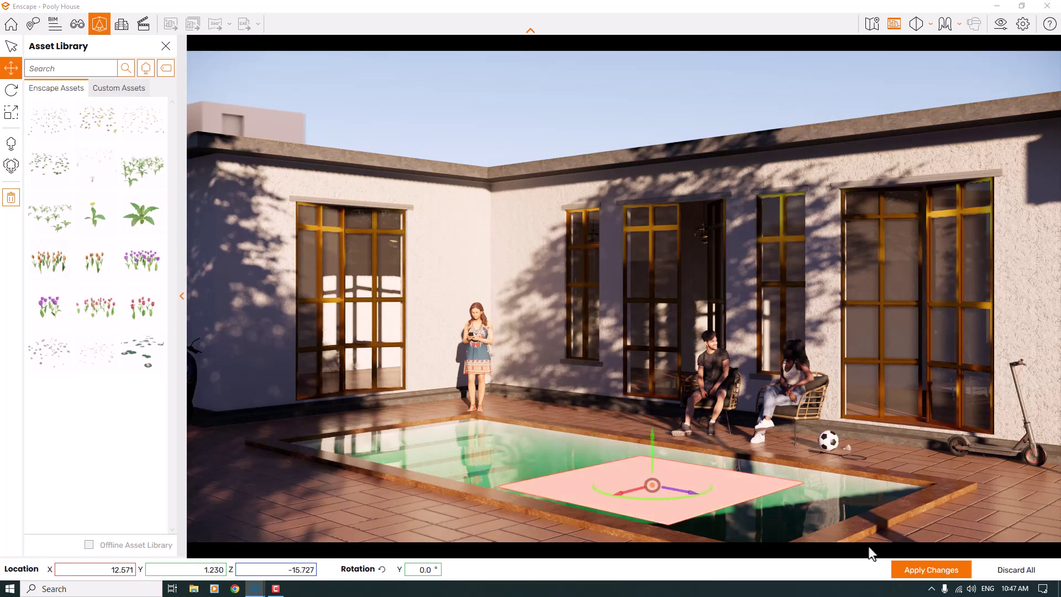
left_click(932, 570)
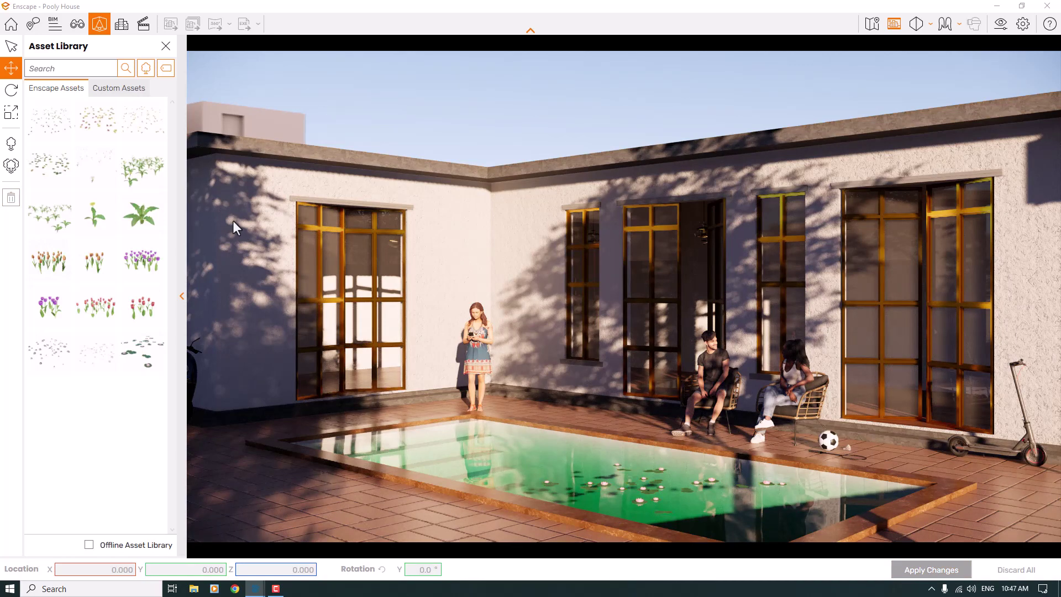
Step: Restore the saved Enscape Camera 1 view and close the view management
key("v")
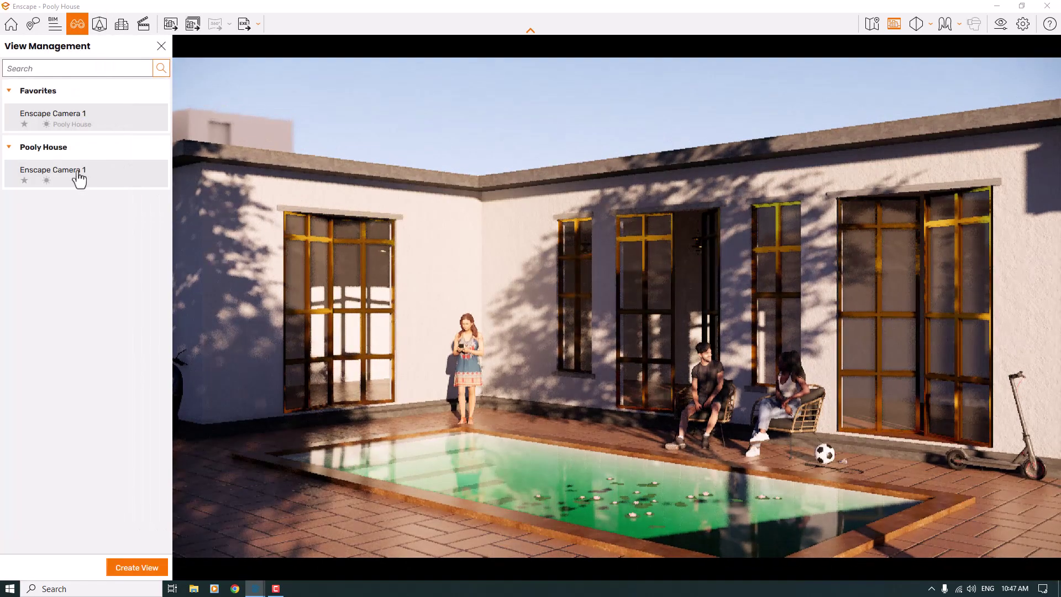
left_click(79, 177)
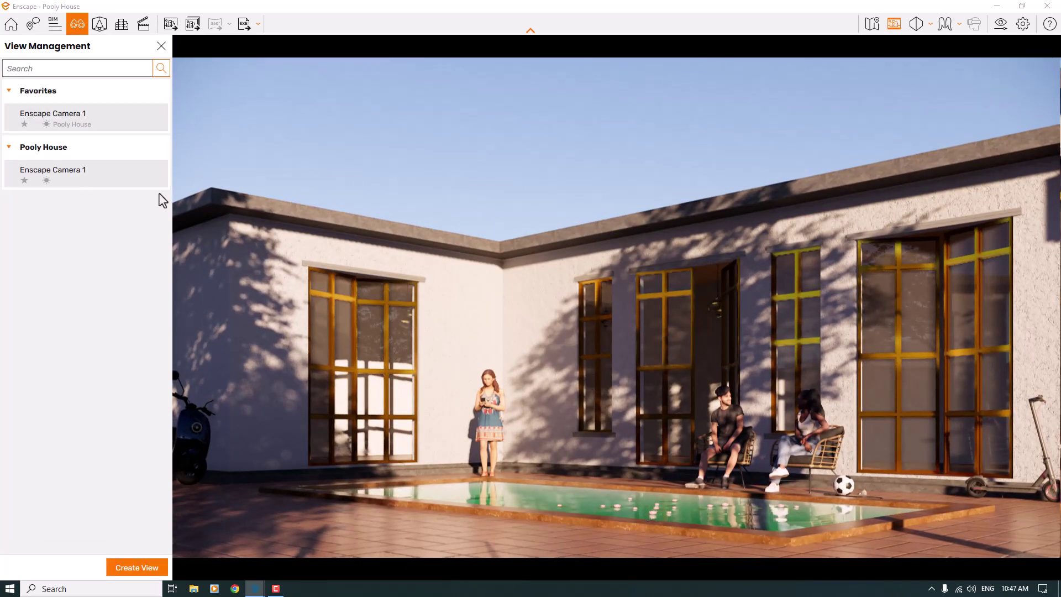
left_click(161, 46)
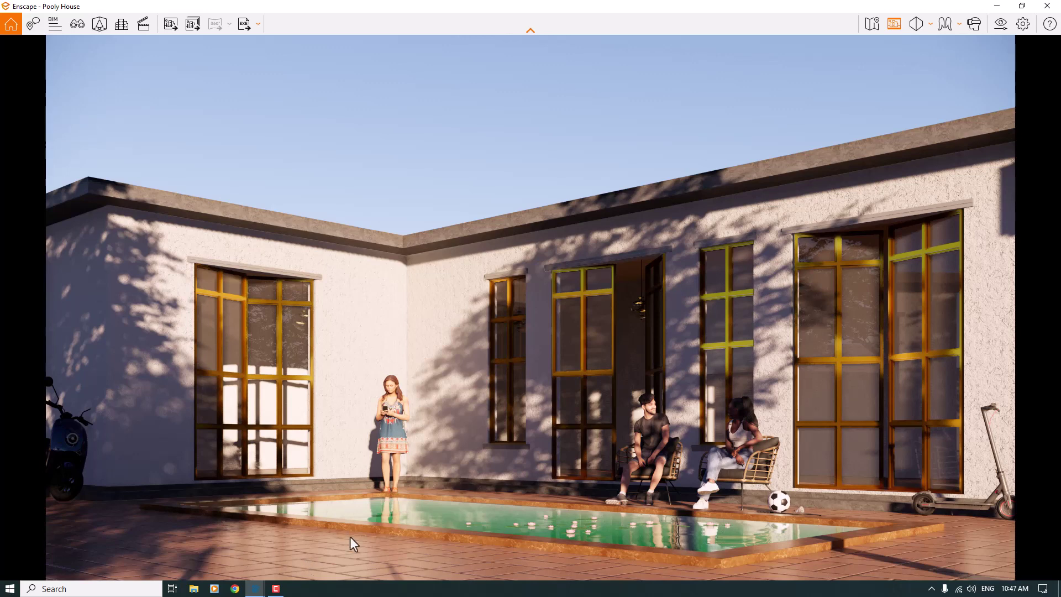
Step: Frame the house corner with the air conditioner and the paving, and place the Enscape window beside SketchUp
left_click_drag(630, 427, 591, 462)
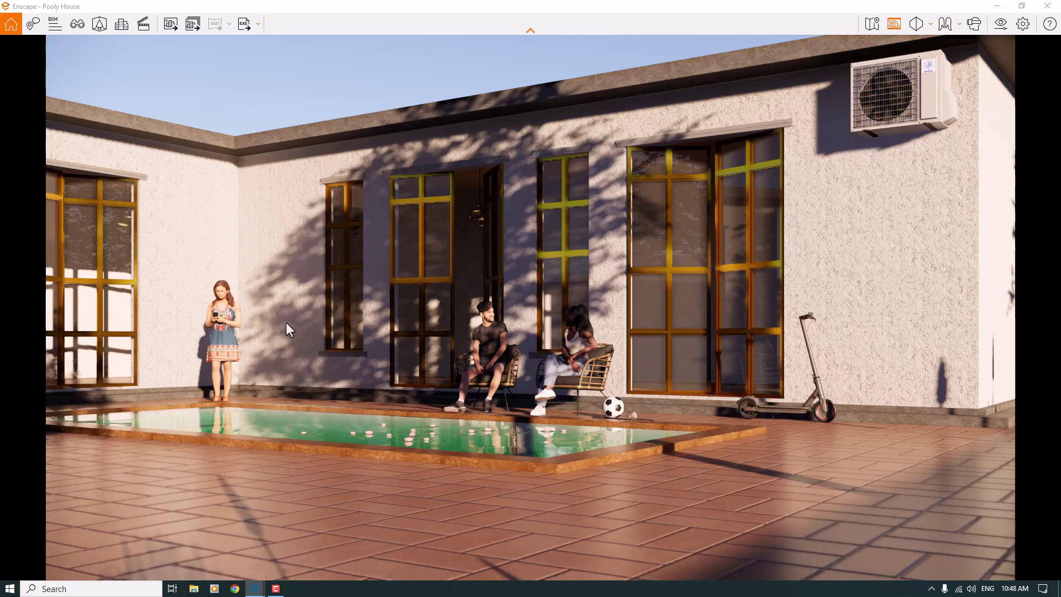
mouse_move(621, 4)
left_mouse_down()
mouse_move(1058, 166)
mouse_move(1058, 177)
left_mouse_up()
Step: Open the Enscape Material Editor and bring up the Marble 03 material used on the pool border
left_click(280, 204)
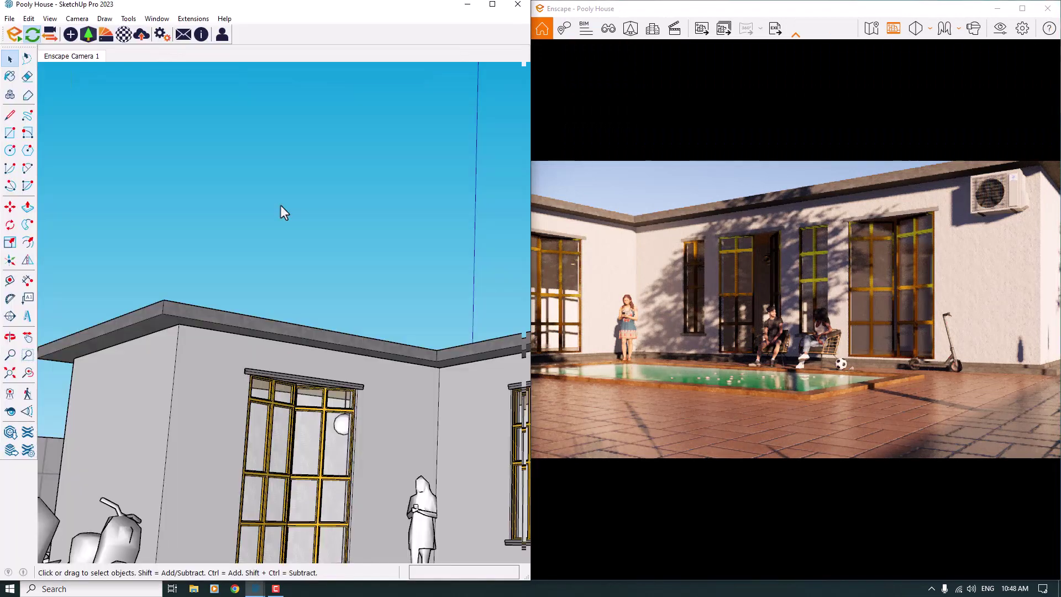
middle_click_drag(317, 256, 326, 470)
left_click(72, 56)
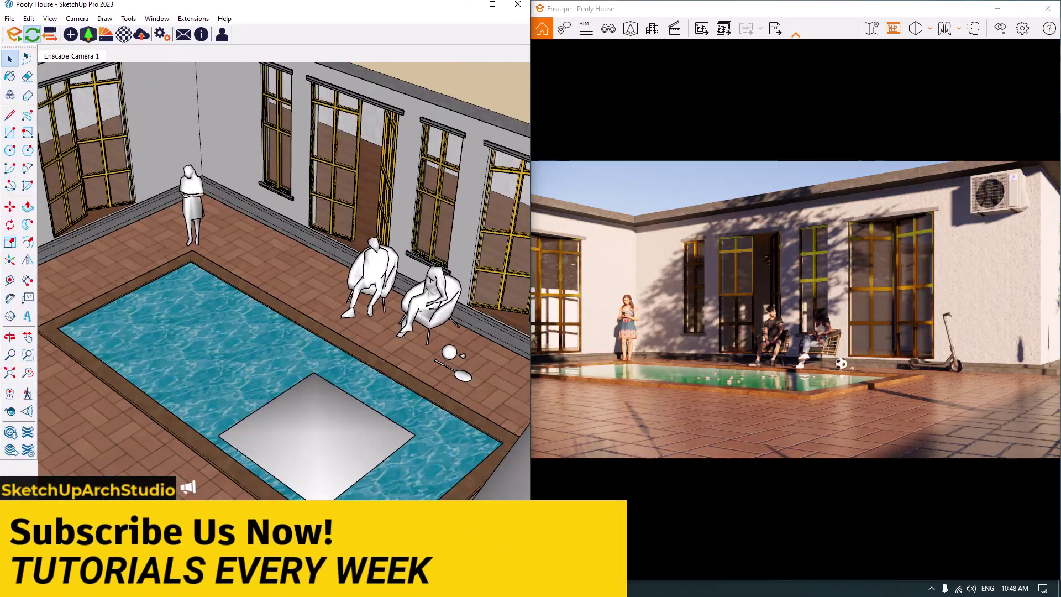
left_click(124, 34)
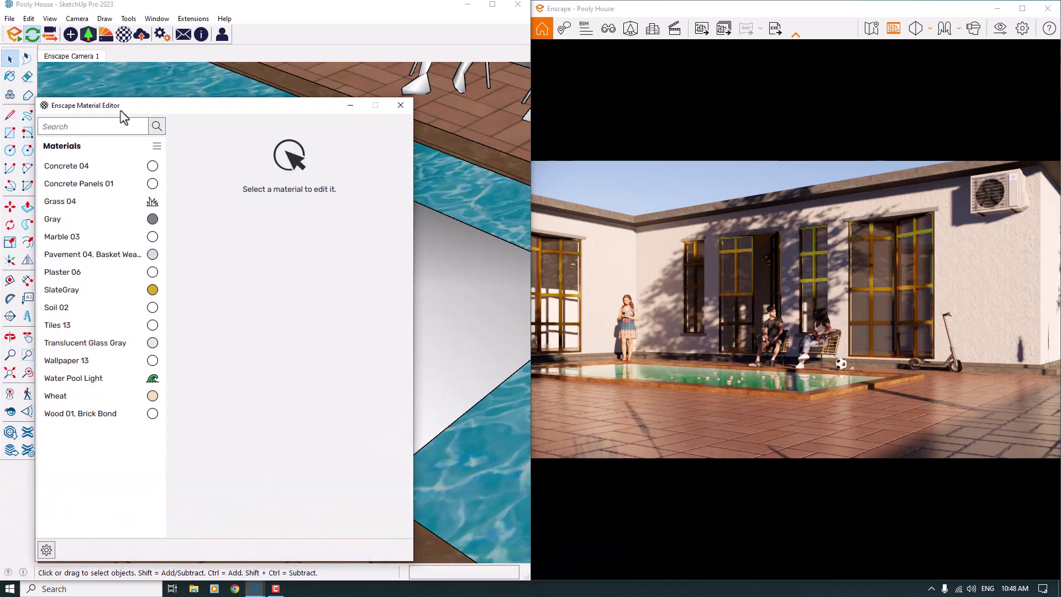
left_click(82, 243)
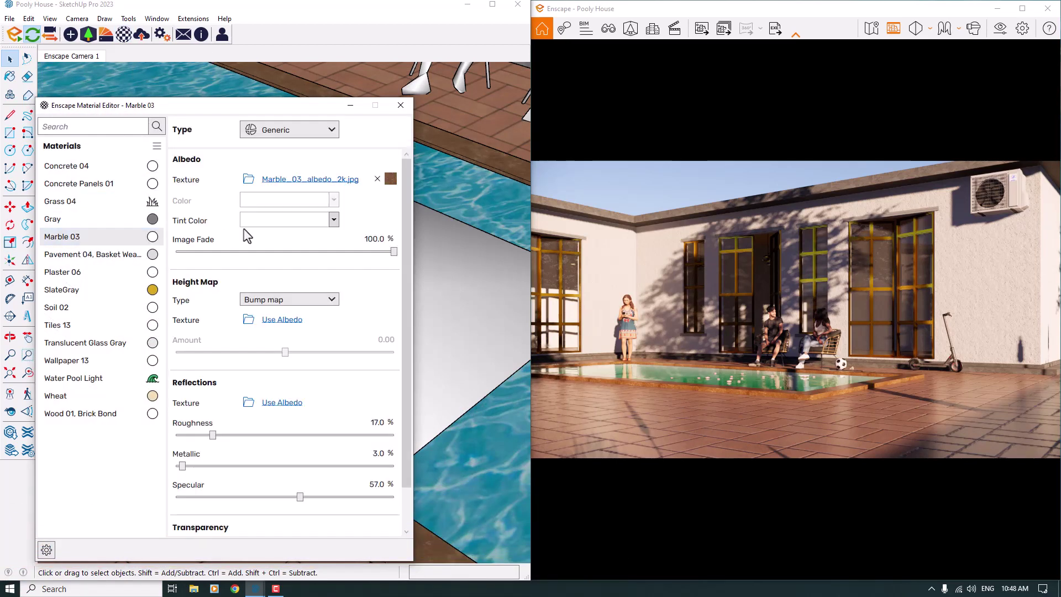
Step: Lighten the Marble 03 pool border by setting its albedo image fade to 70%
mouse_move(391, 186)
left_click_drag(393, 252, 369, 253)
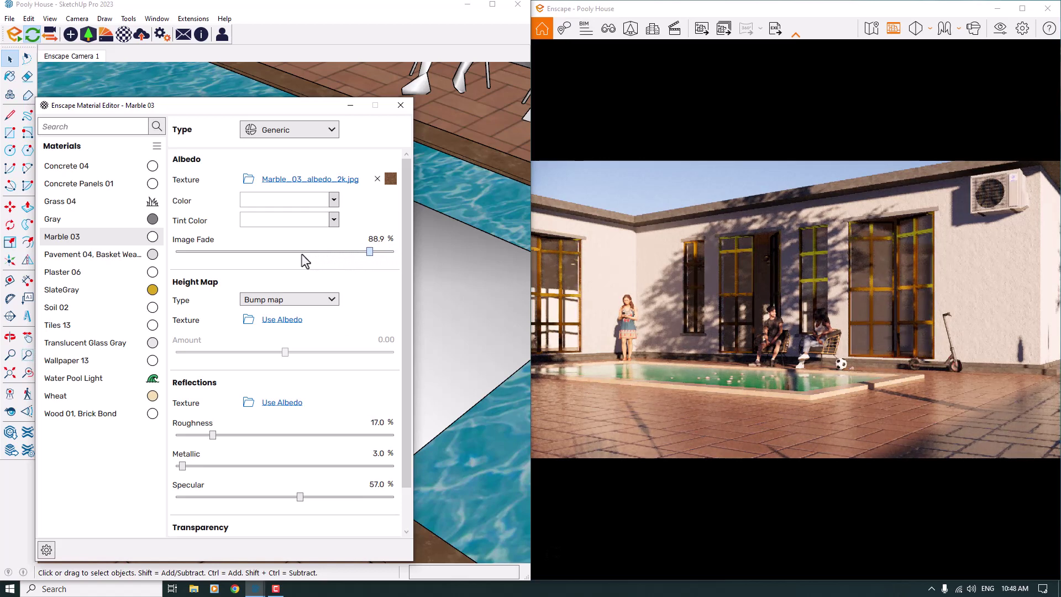
left_click(301, 251)
double_click(374, 239)
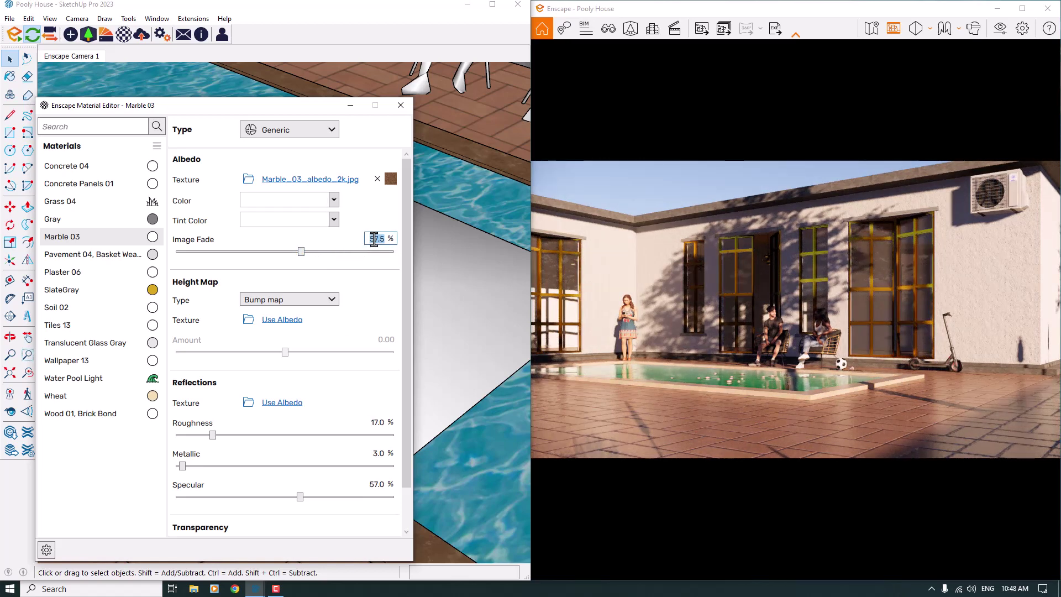
type("70")
key("Return")
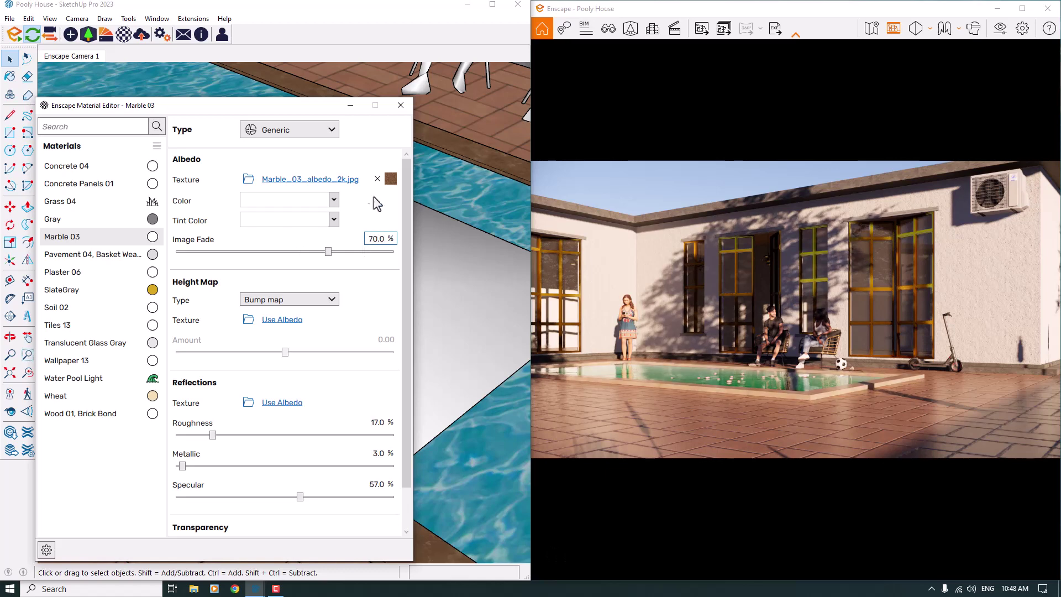
Step: Try a grey tint colour on Marble 03 and return the tint to white
left_click(334, 220)
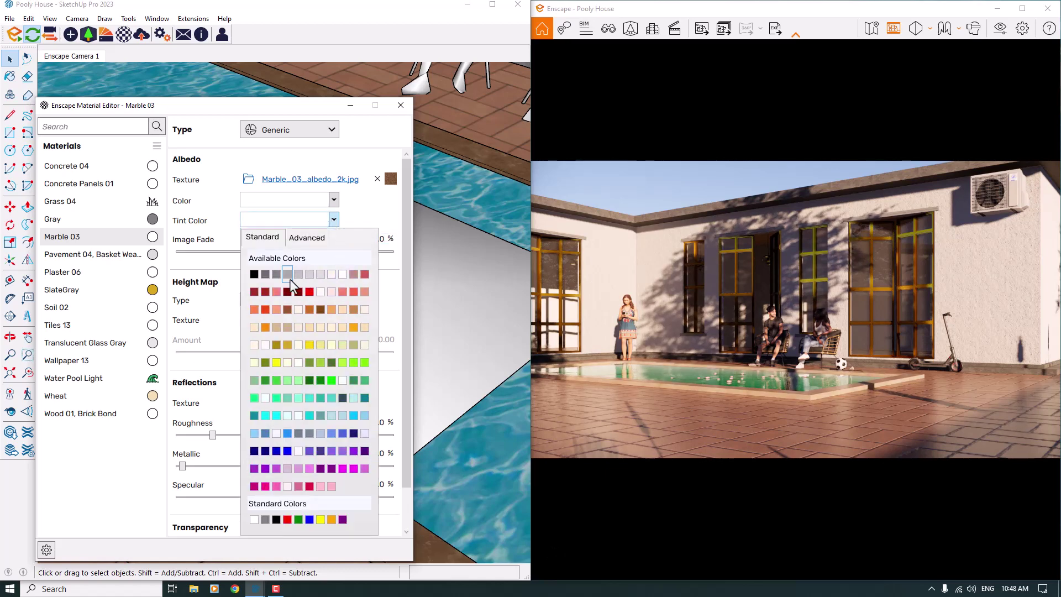
left_click(289, 276)
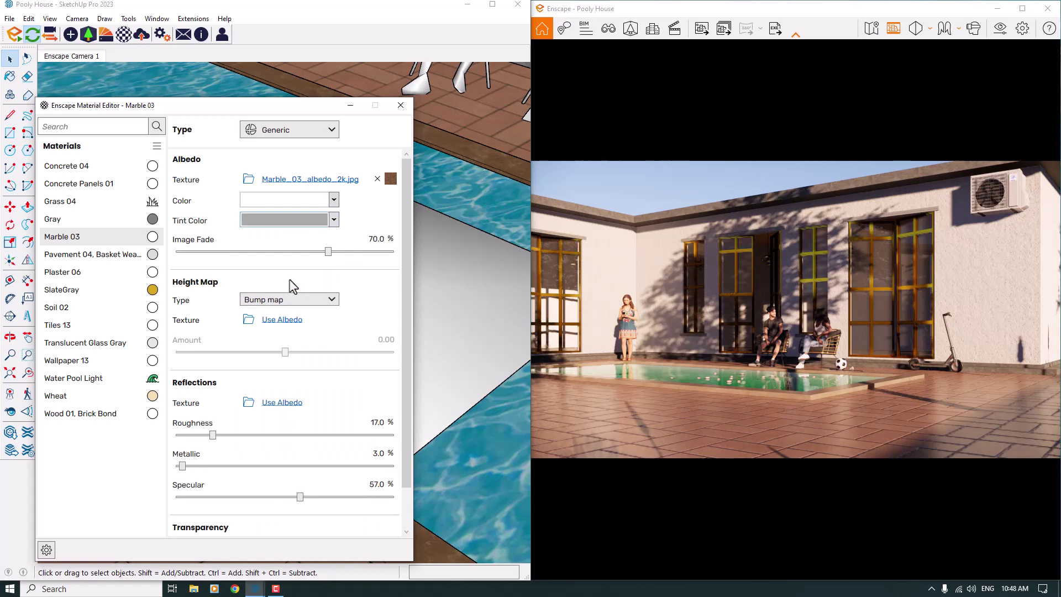
left_click(334, 220)
left_click(343, 275)
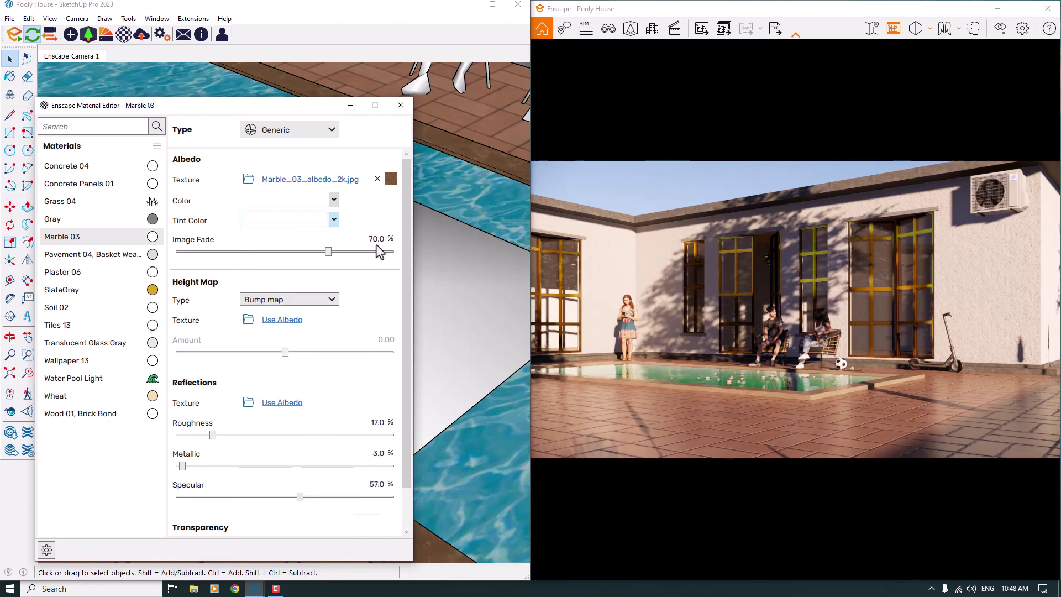
Step: Set Marble 03's image fade to 46% and its roughness to 12%
double_click(377, 239)
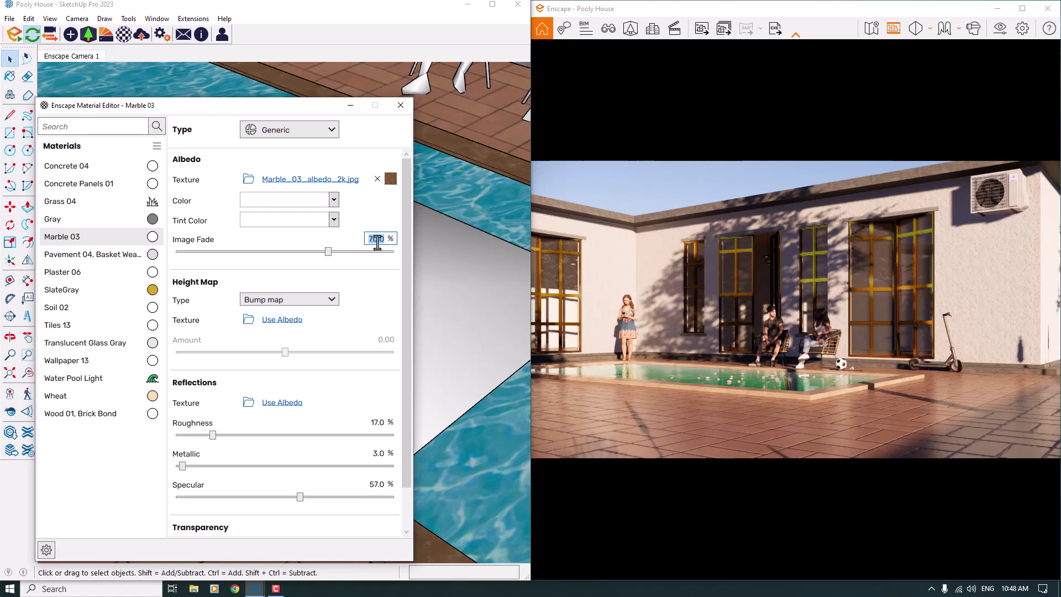
type("46")
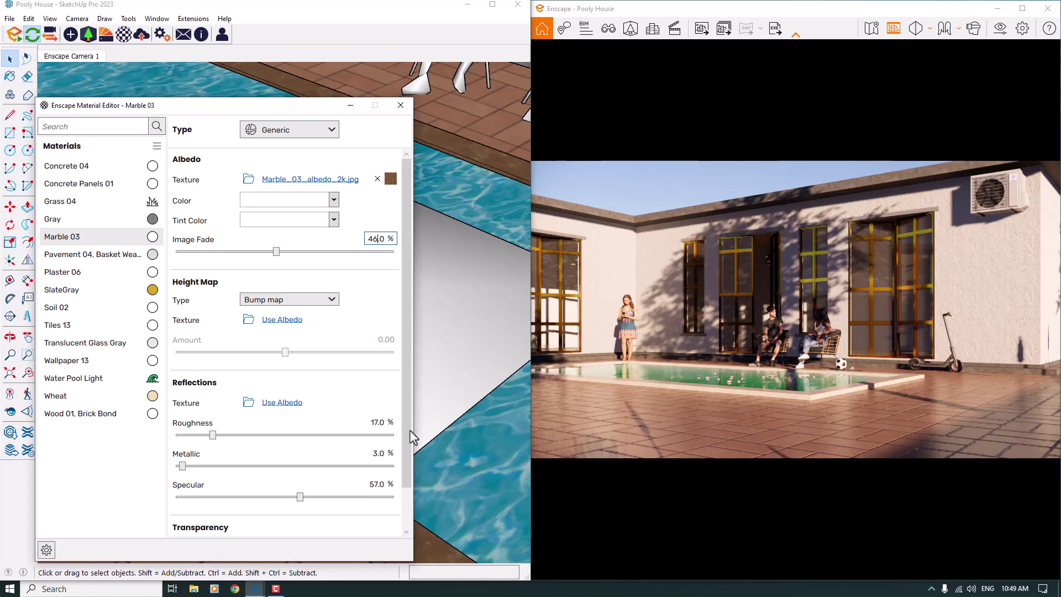
double_click(375, 423)
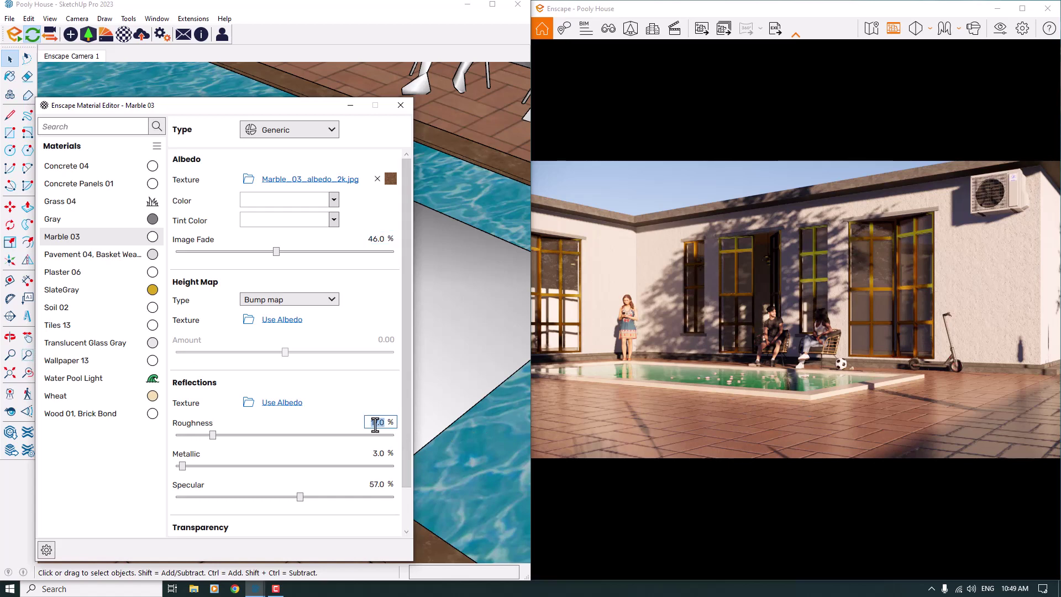
type("1")
key("BackSpace")
type("2")
key("Return")
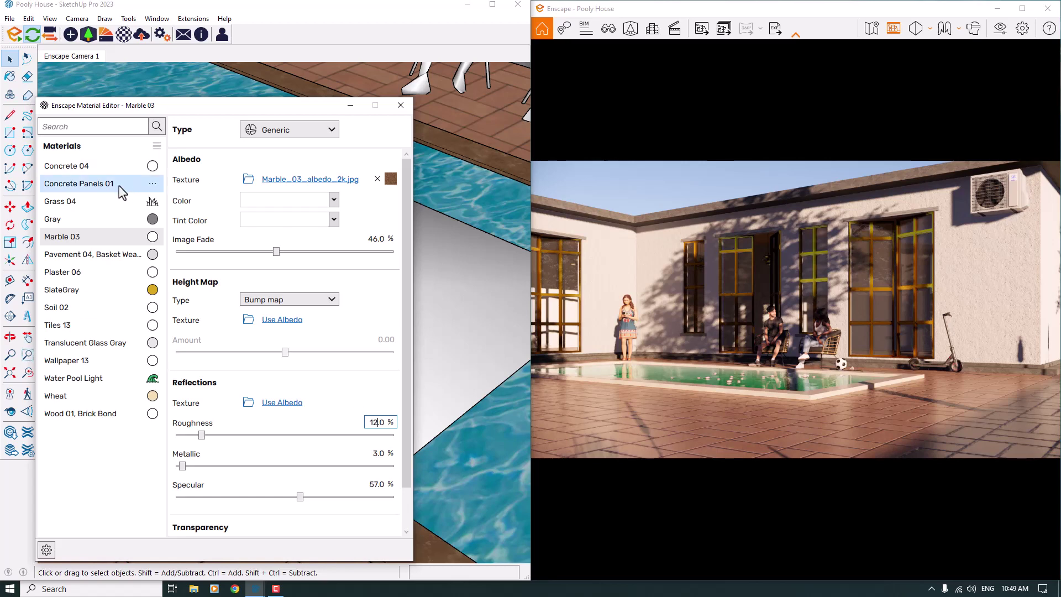
Step: Compare white and dark grey on the SlateGray window-frame material and settle on a near-white albedo colour
left_click(114, 290)
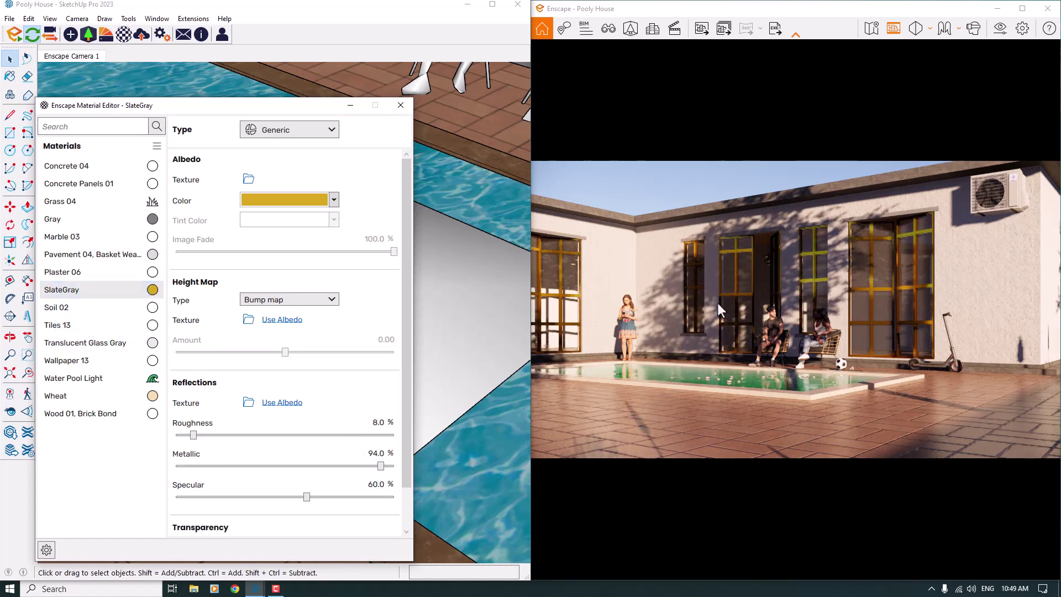
left_click(333, 200)
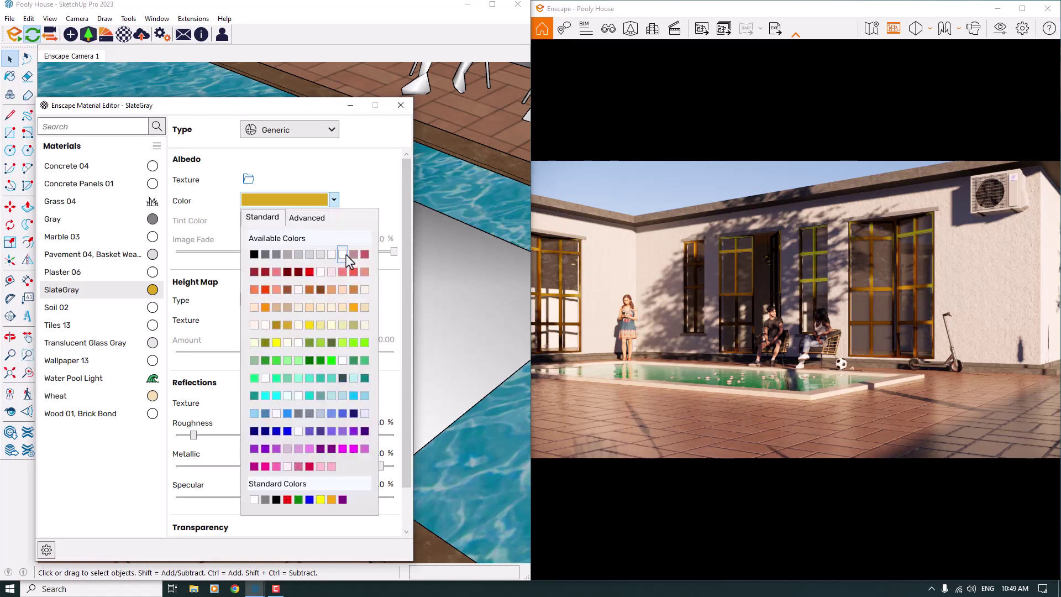
left_click(344, 254)
left_click(333, 200)
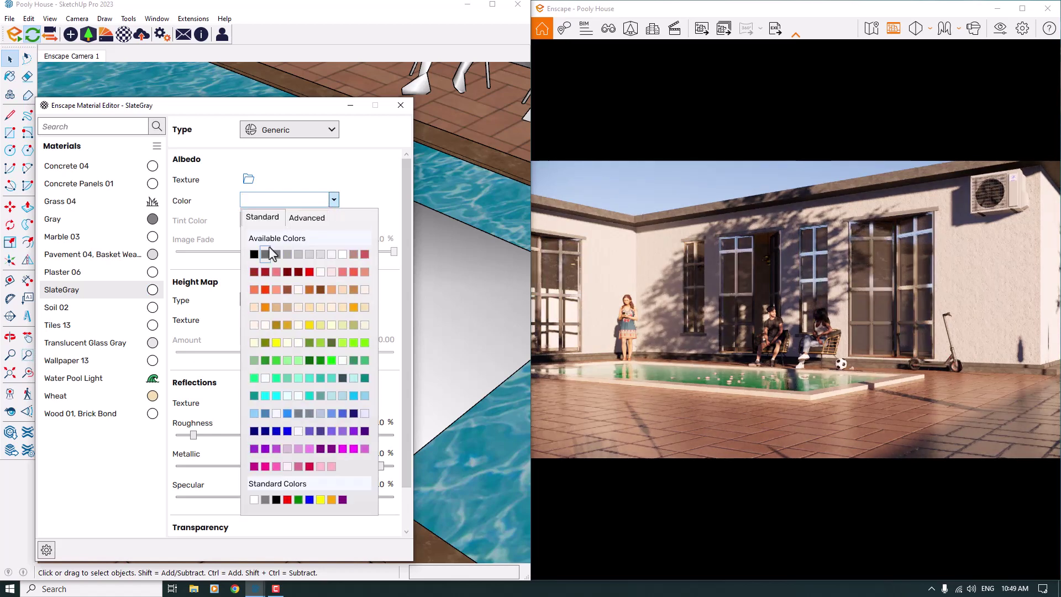
left_click(268, 251)
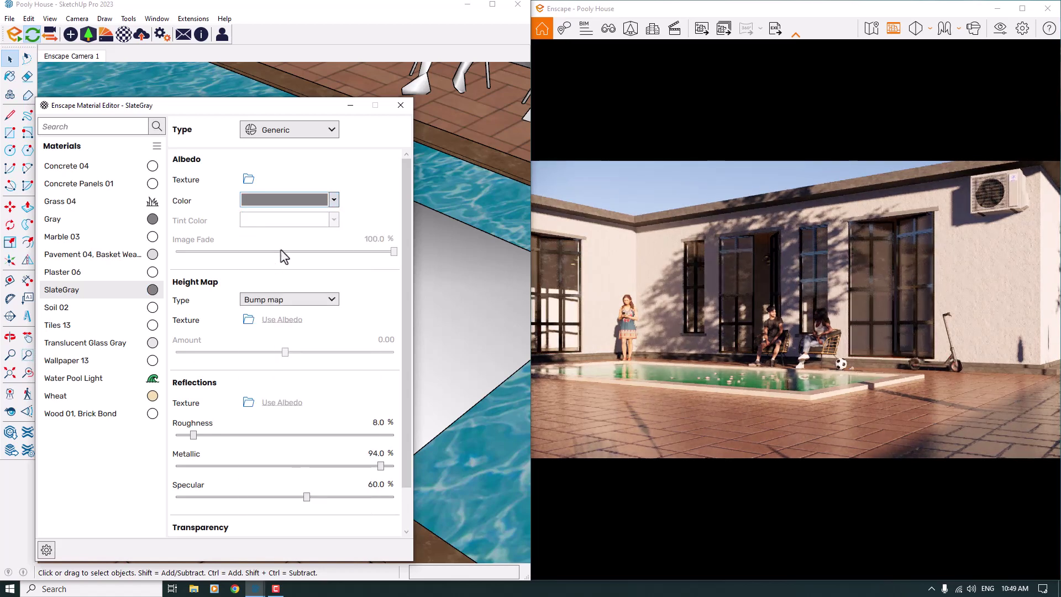
left_click(323, 201)
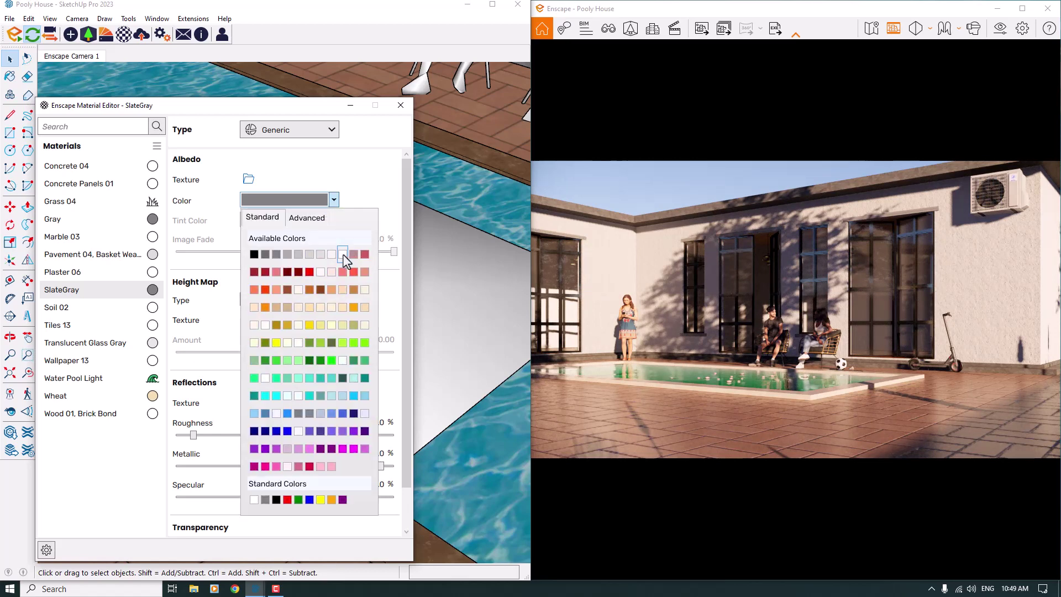
left_click(332, 255)
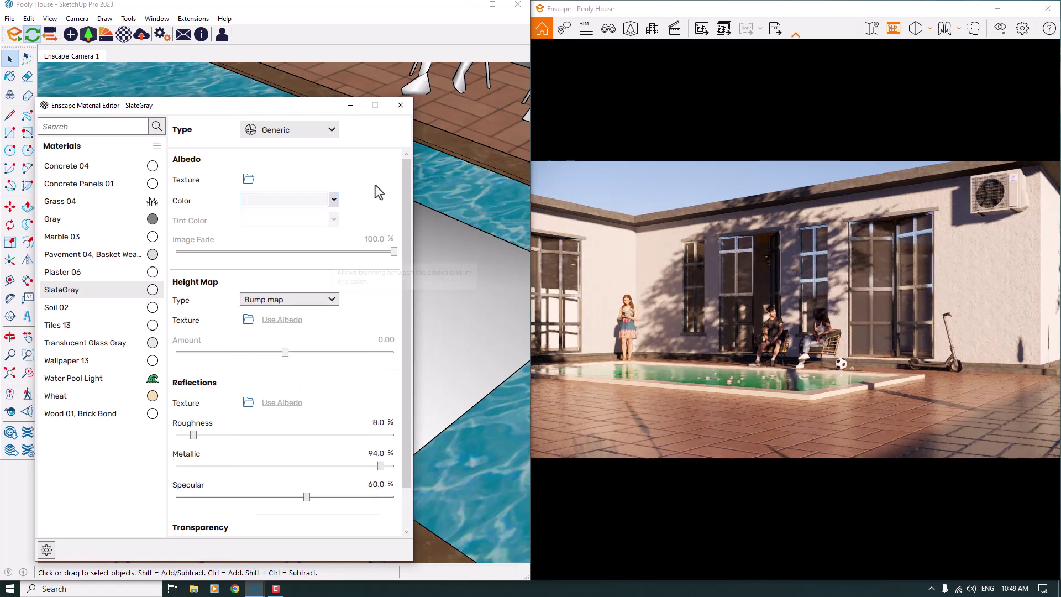
Step: Set the SlateGray material's roughness to 44% and metallic to 66%, and close the material editor
double_click(376, 422)
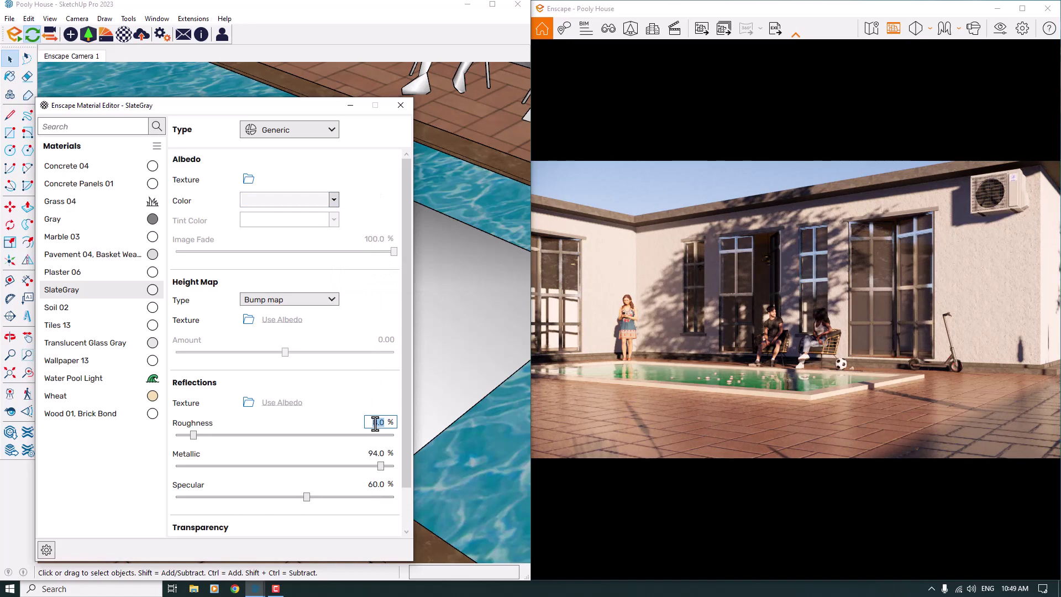
type("44")
key("Return")
double_click(376, 453)
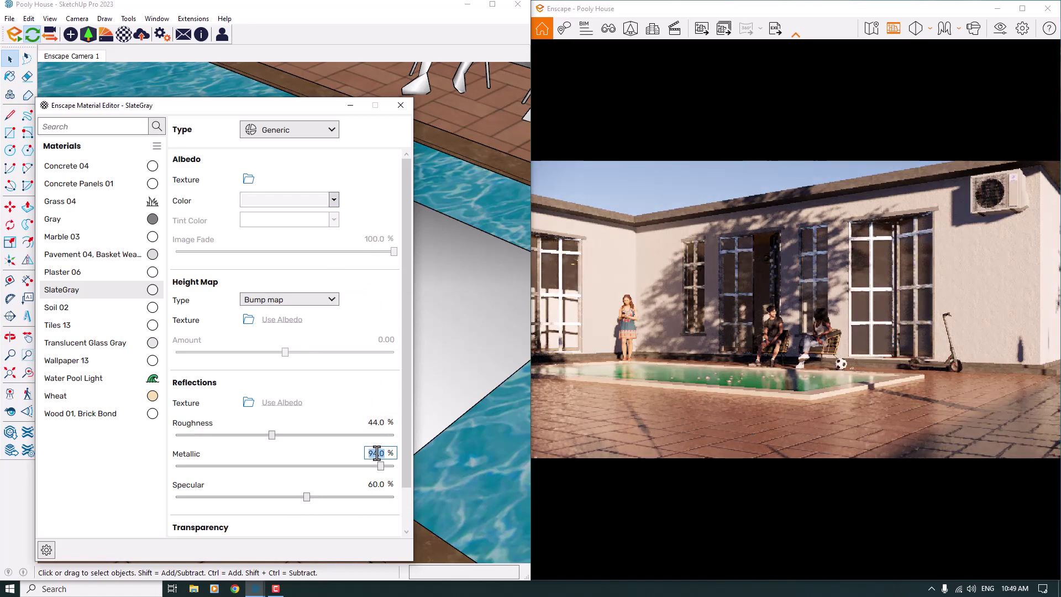
type("60")
key("Return")
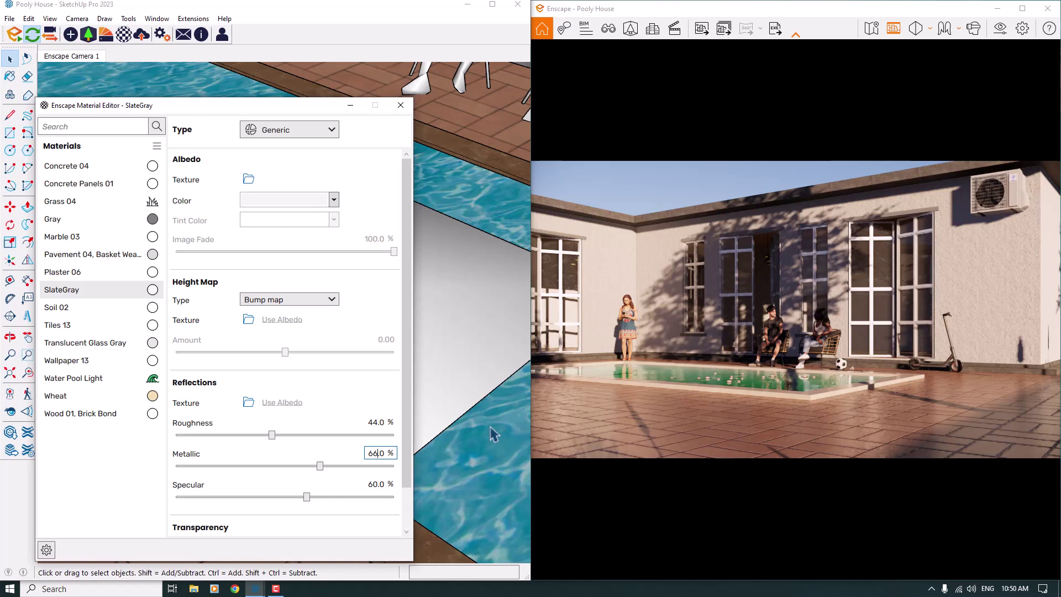
left_click(402, 109)
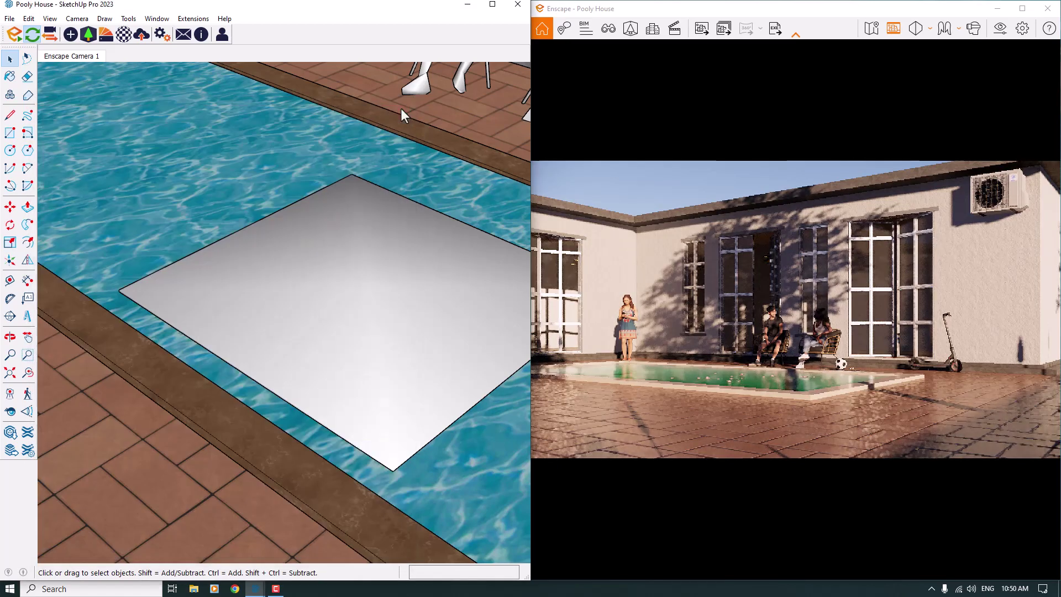
Step: Frame the pool terrace in the maximized Enscape window and filter the Asset Library to Vegetation assets tagged Groundcover
left_click(1022, 8)
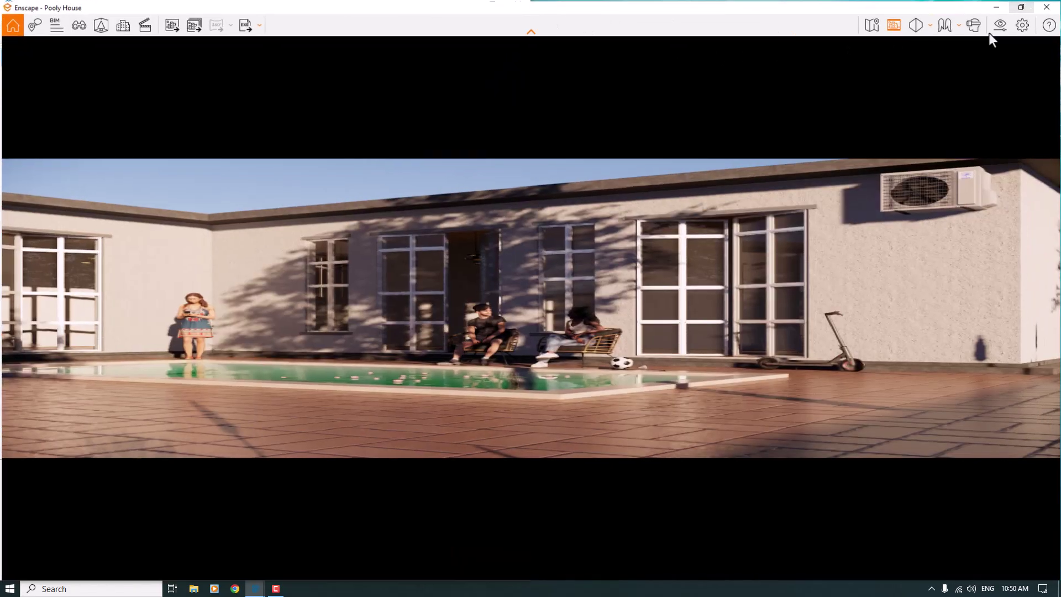
left_click_drag(307, 291, 238, 315)
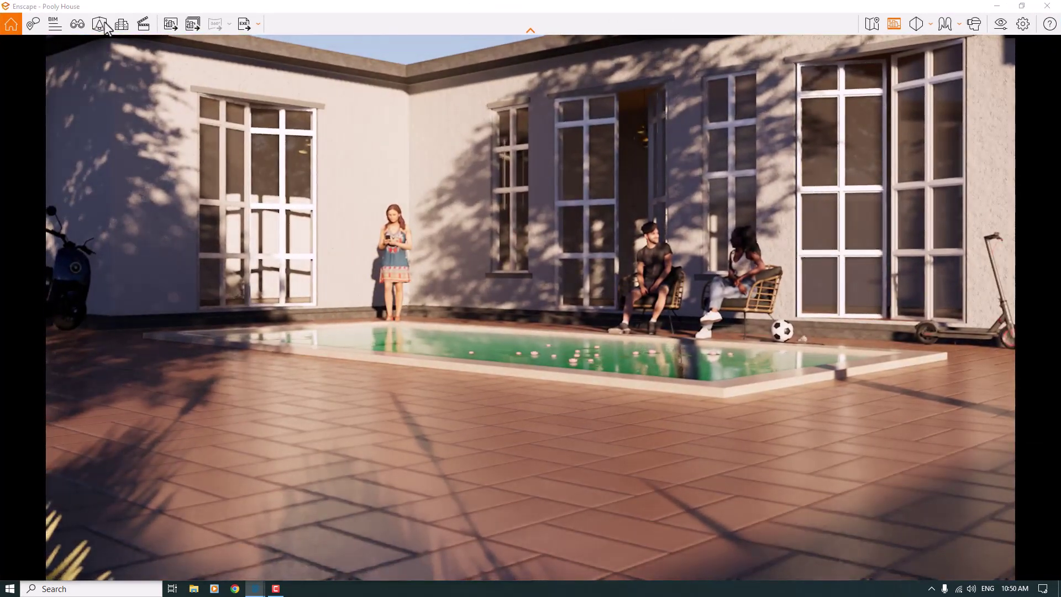
left_click(103, 23)
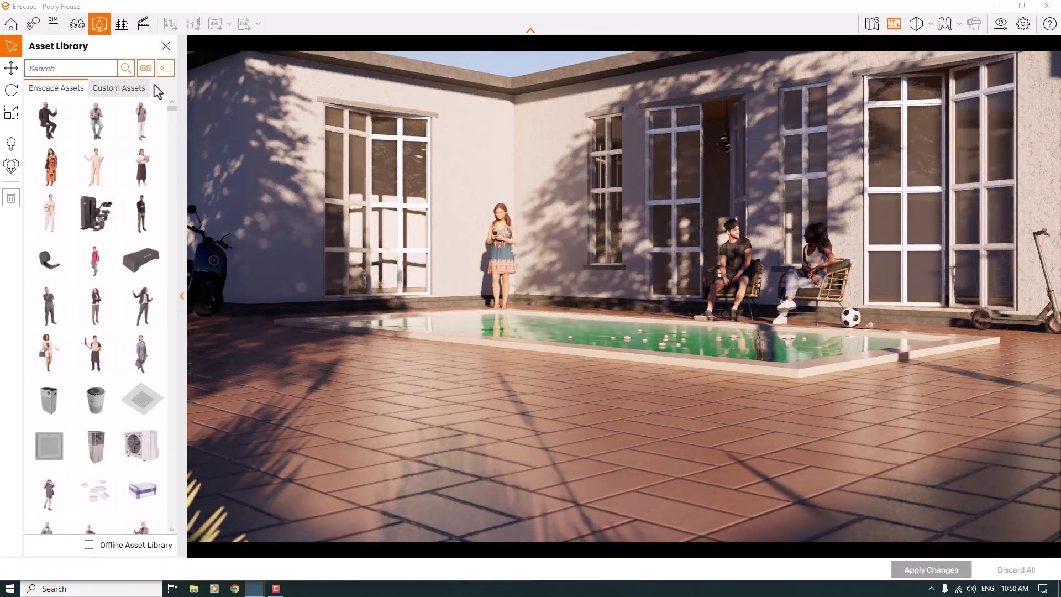
left_click(146, 68)
left_click(177, 290)
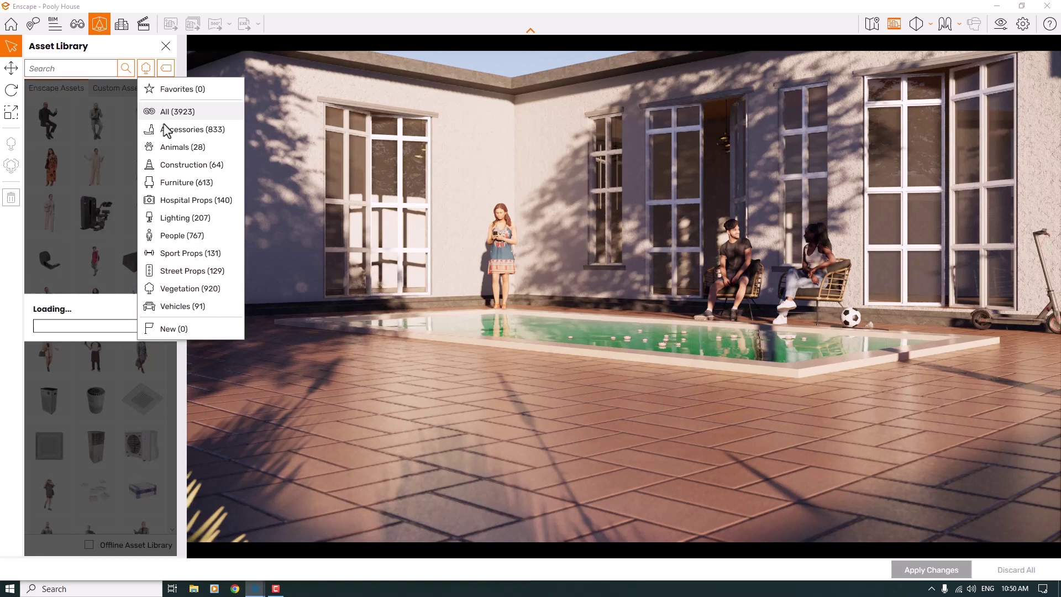
left_click(166, 69)
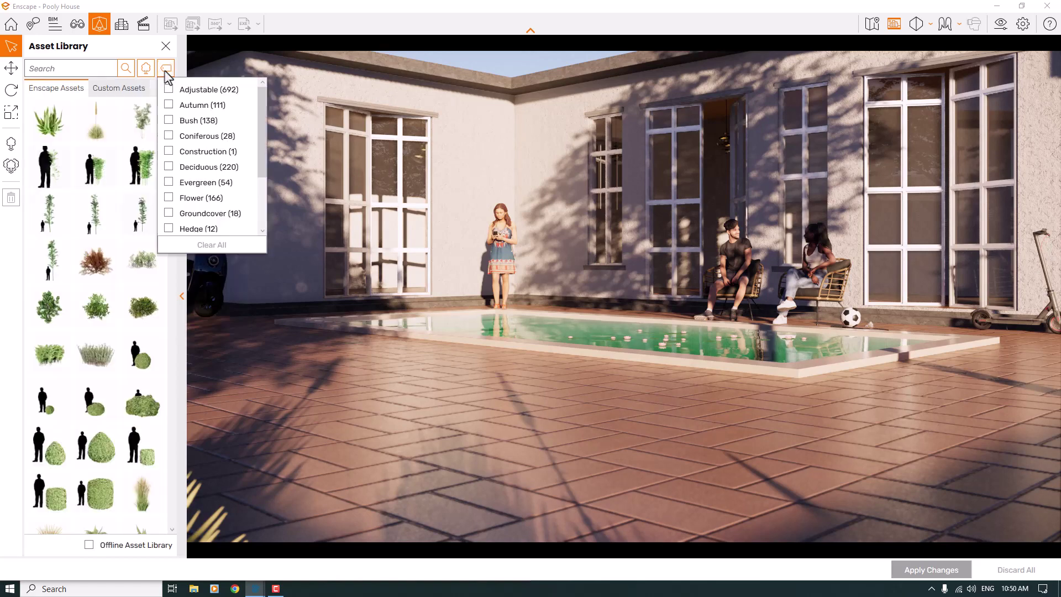
left_click(170, 217)
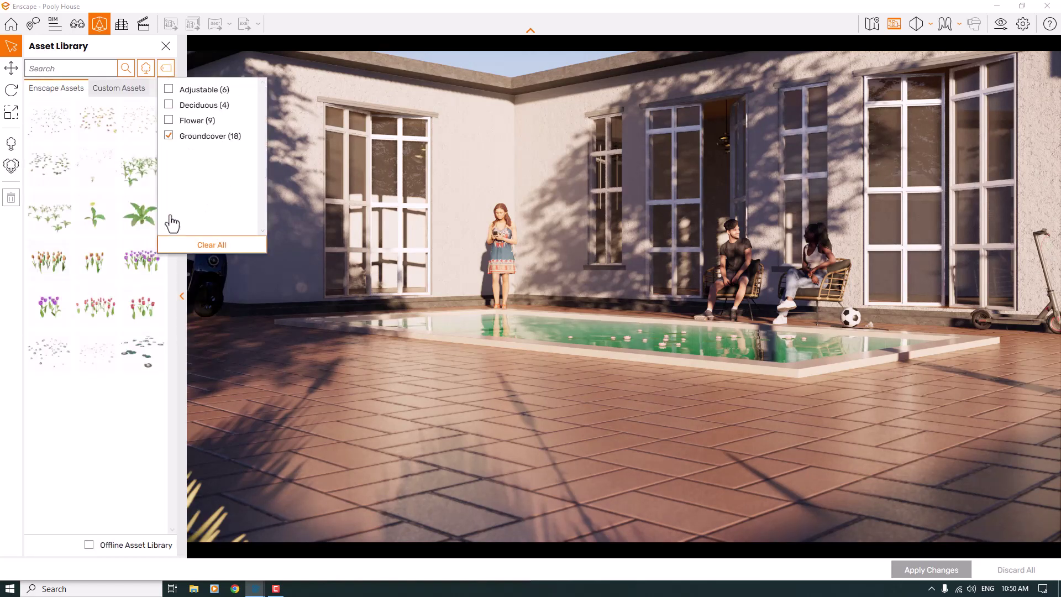
Step: Place two patches of fallen leaves on the paving in front of the pool, apply the changes, and close the Asset Library
left_click(50, 167)
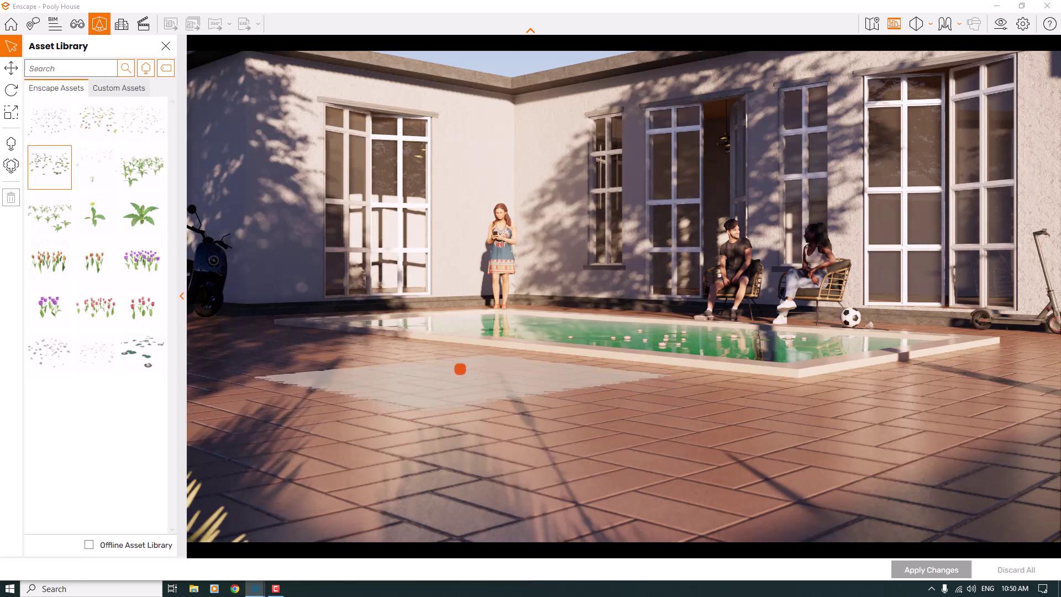
left_click(459, 365)
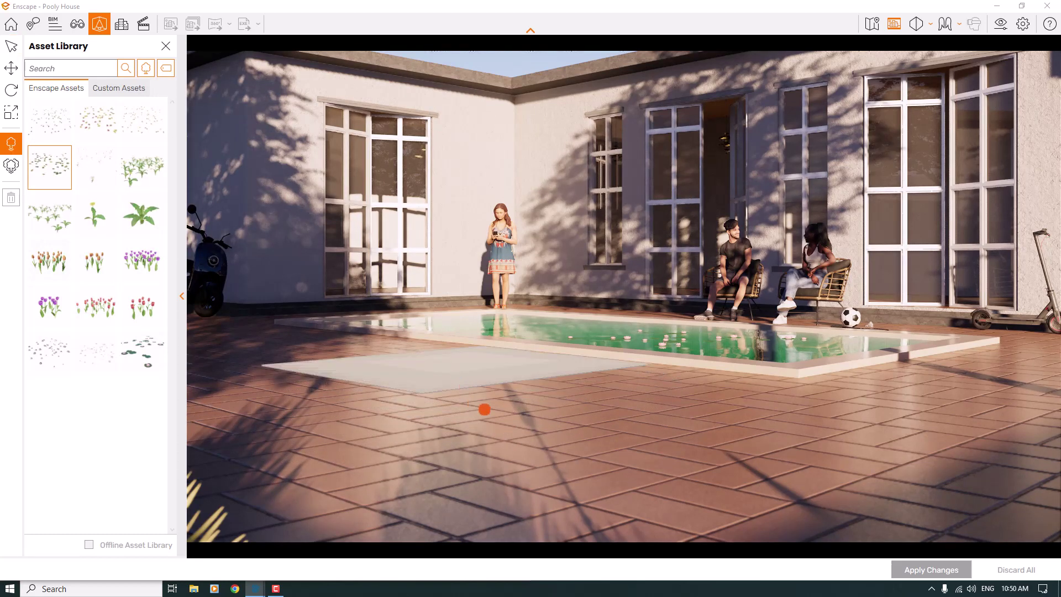
left_click(677, 460)
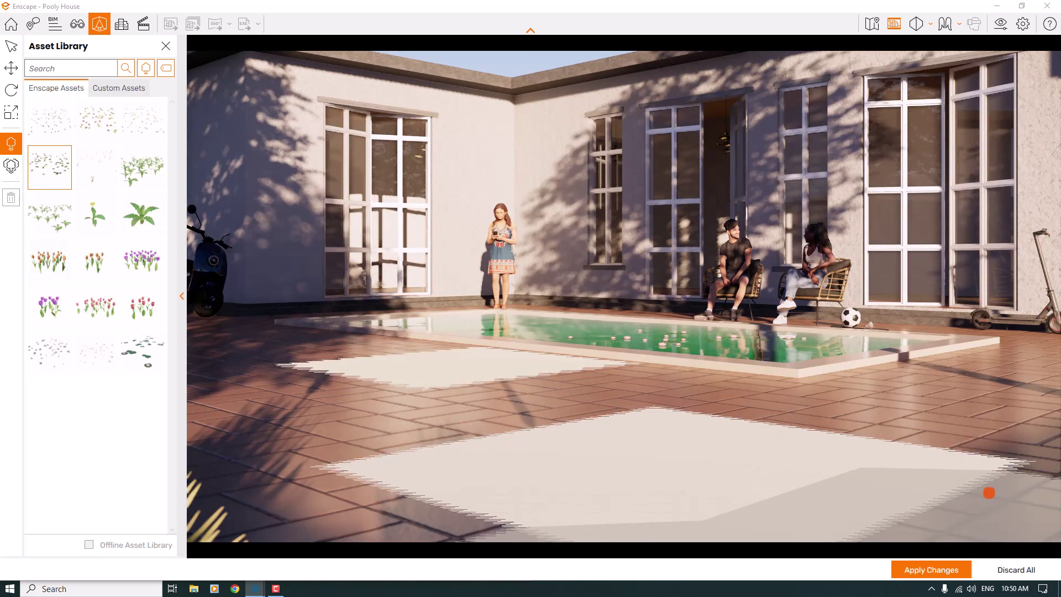
left_click(945, 570)
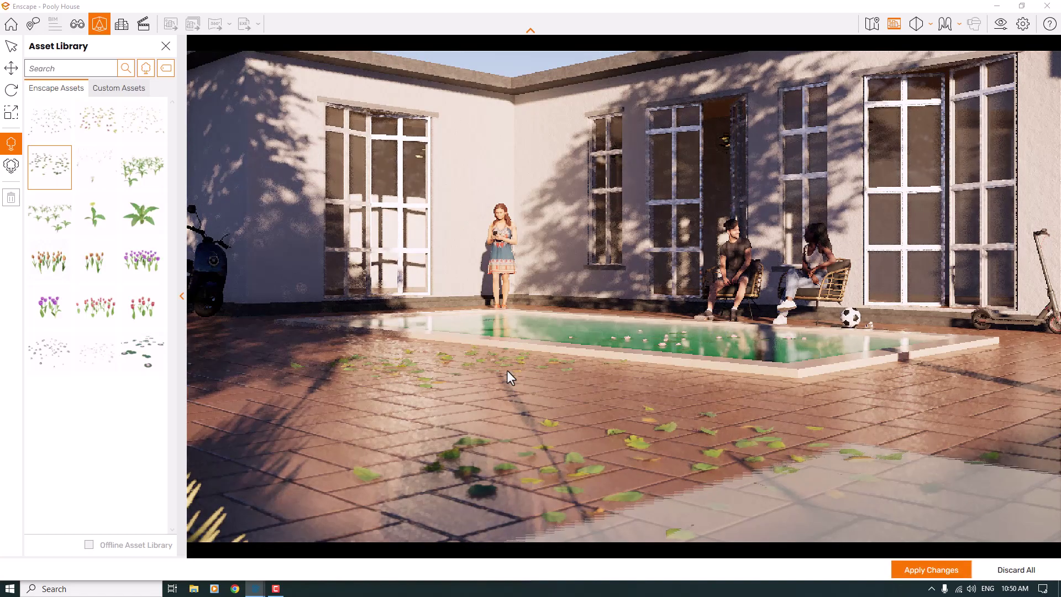
left_click(166, 49)
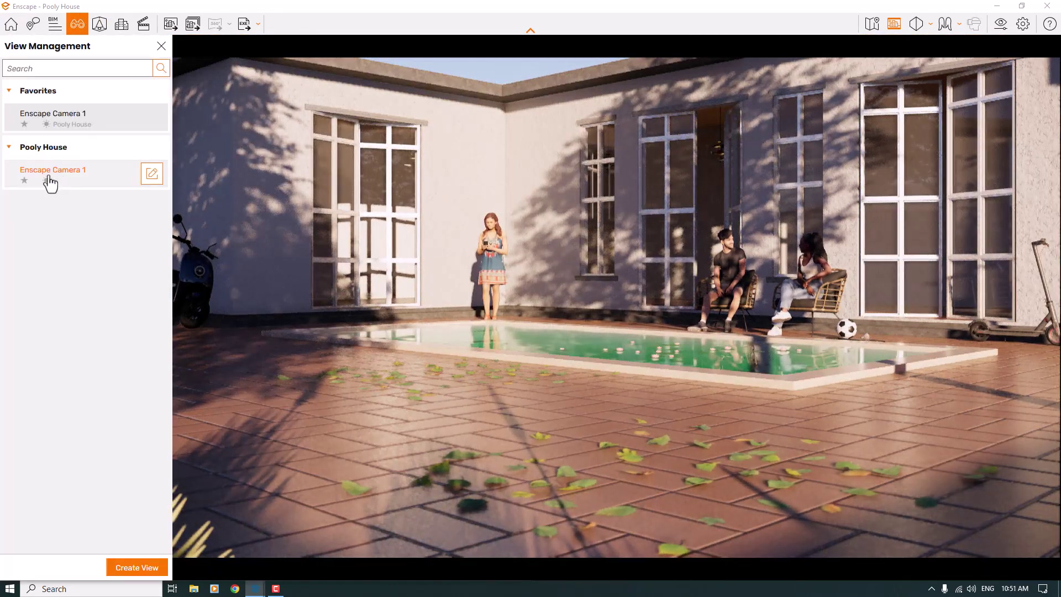
Step: Return to the saved Enscape Camera 1 view and set the Shadow Sharpness to 56% in the visual settings
left_click(49, 182)
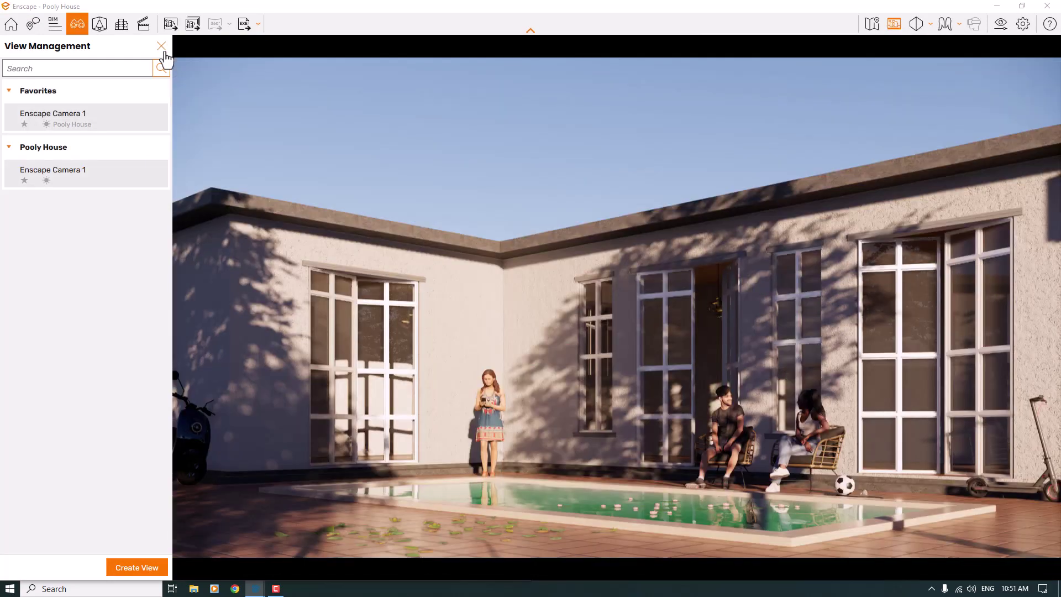
left_click(161, 48)
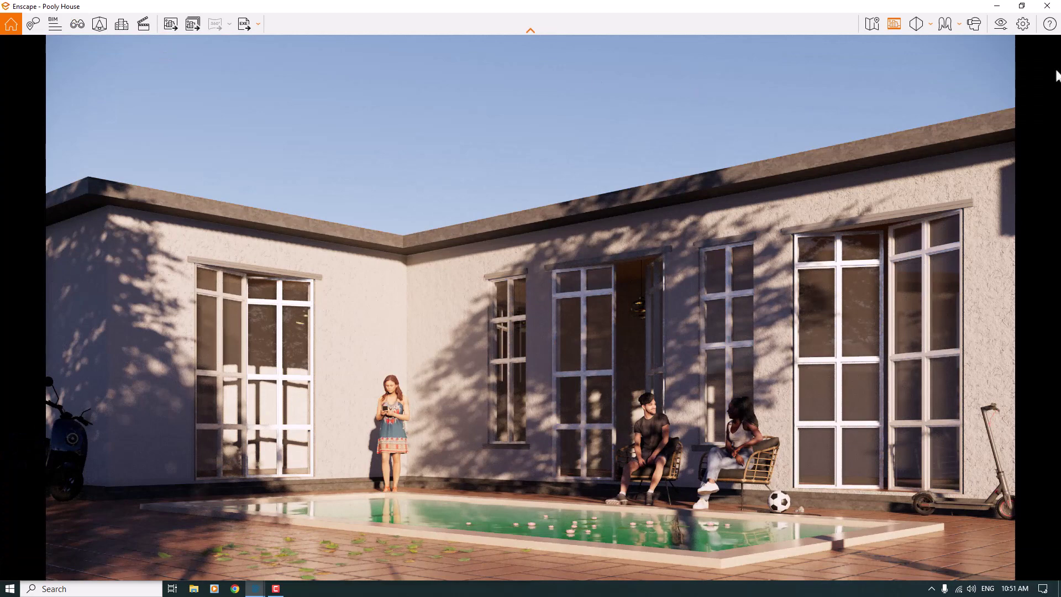
left_click(994, 31)
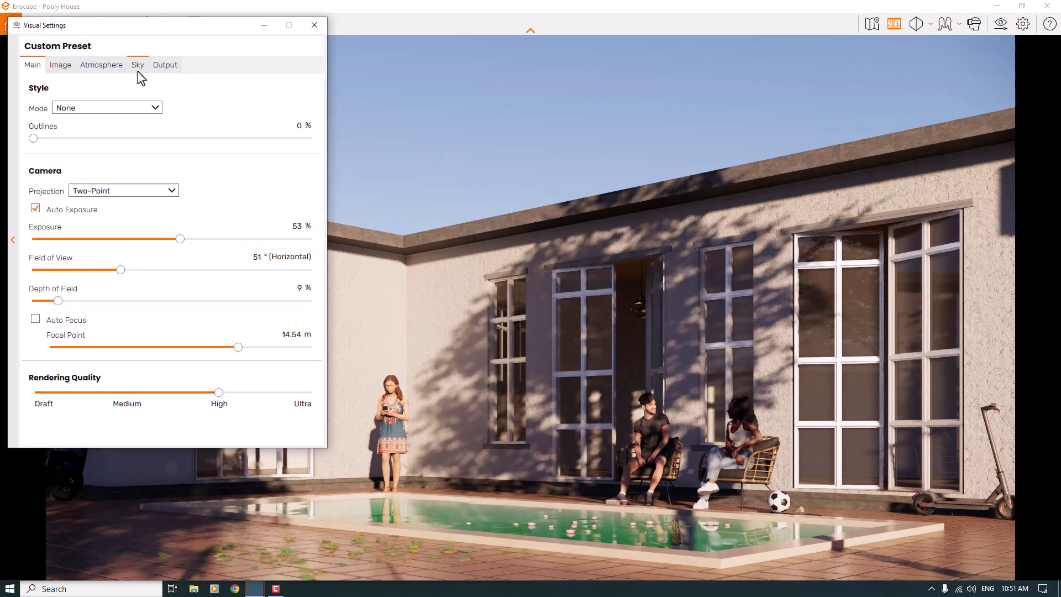
left_click(100, 65)
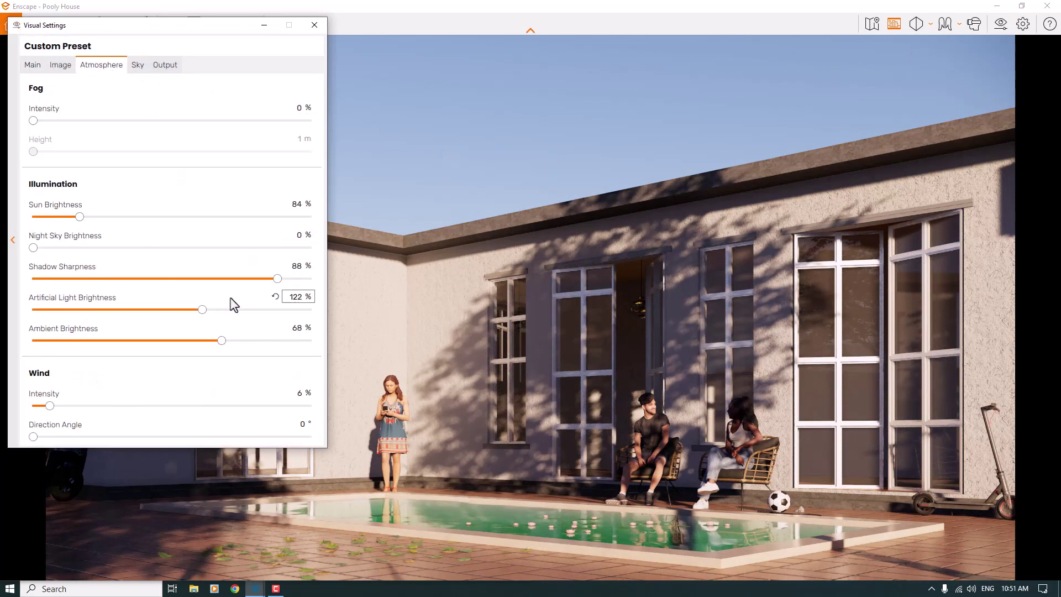
double_click(296, 267)
type("55")
key("Return")
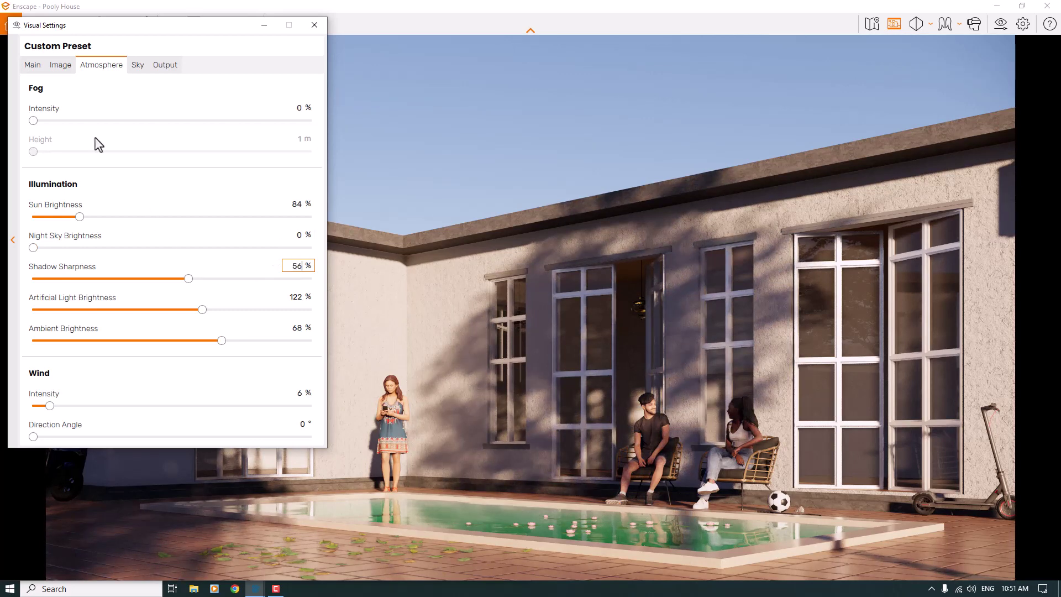
Step: Turn off Auto Contrast and set the Shadows correction to -36%
left_click(60, 70)
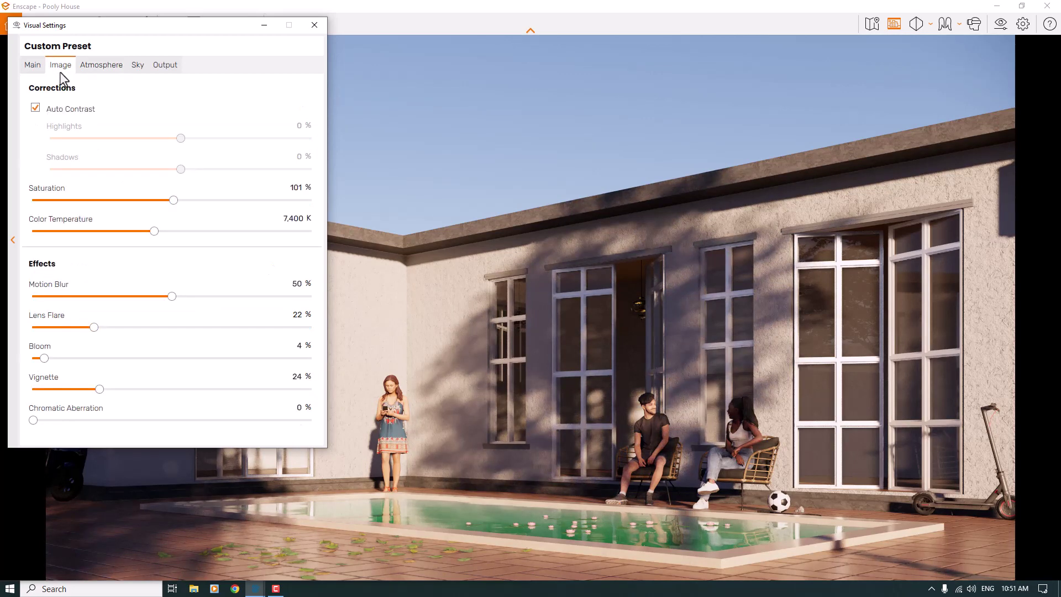
left_click(35, 108)
left_click_drag(179, 169, 130, 169)
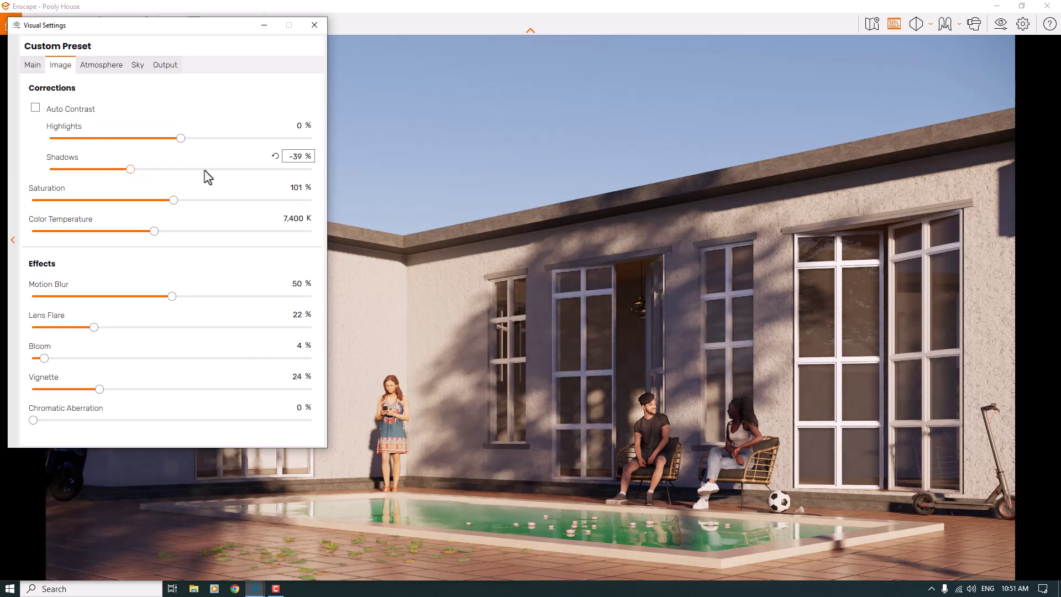
left_click(294, 157)
type("-36")
Step: Try the Highlights correction at 44%, settle on 28%, and close the visual settings
left_click(300, 128)
type("44")
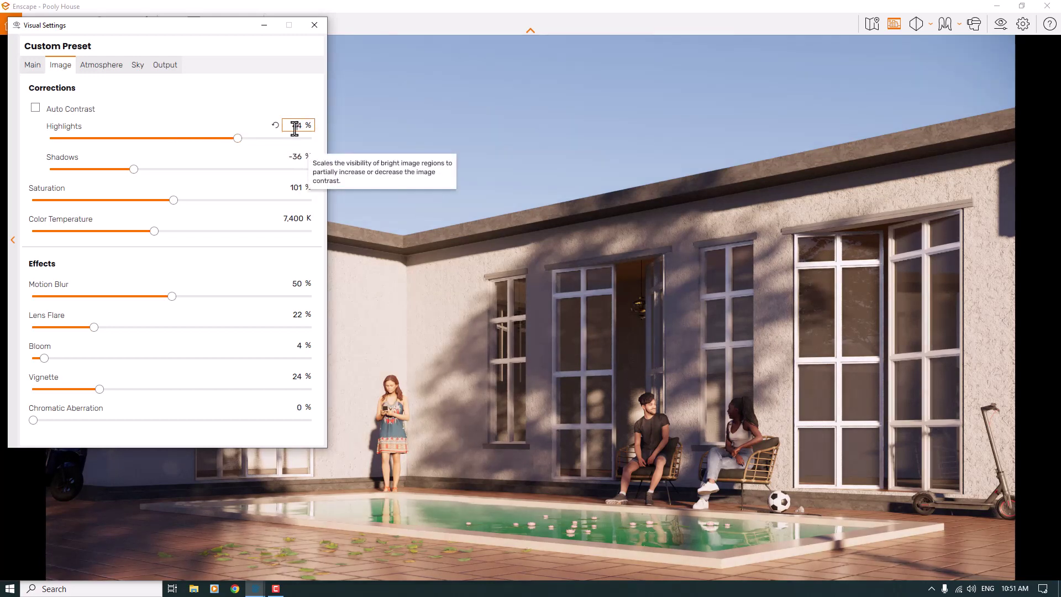
double_click(298, 126)
type("28")
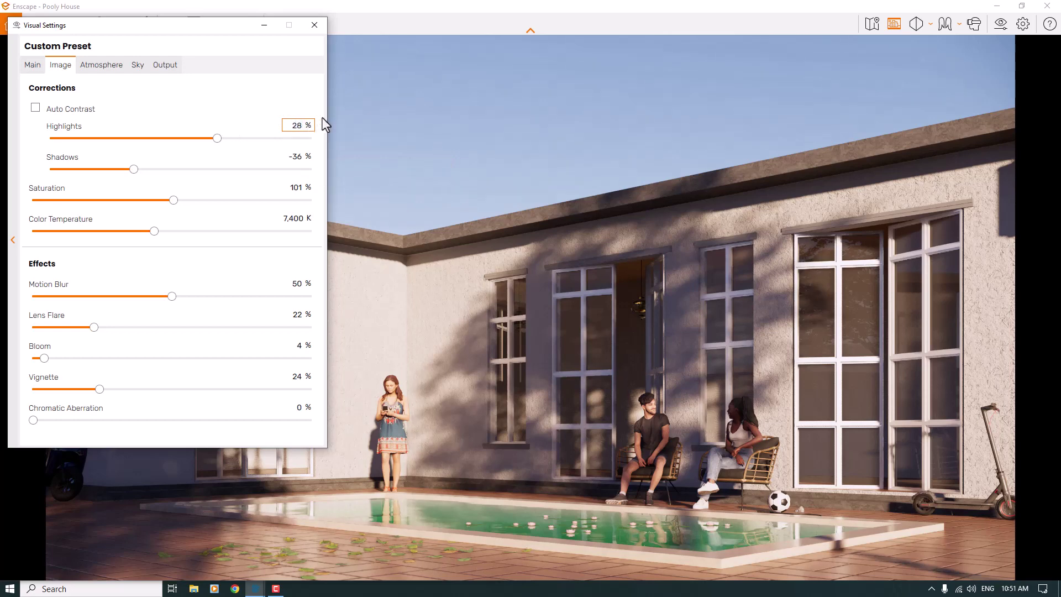
left_click(314, 25)
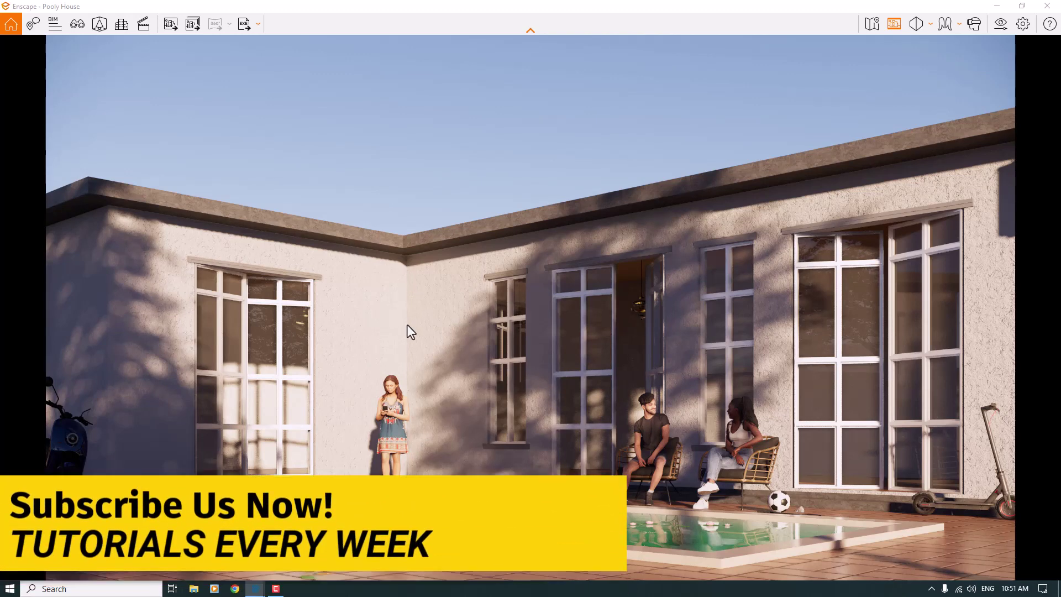
Step: Move the standing woman along the pool edge closer to the seated couple, apply the change, and close the Asset Library
left_click(99, 23)
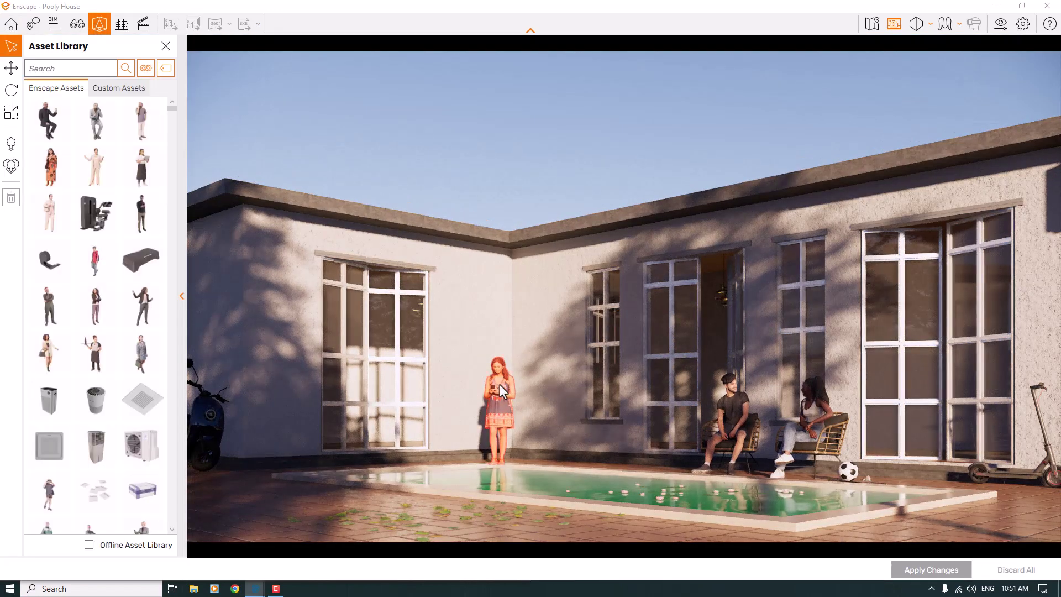
left_click(496, 382)
left_click(11, 67)
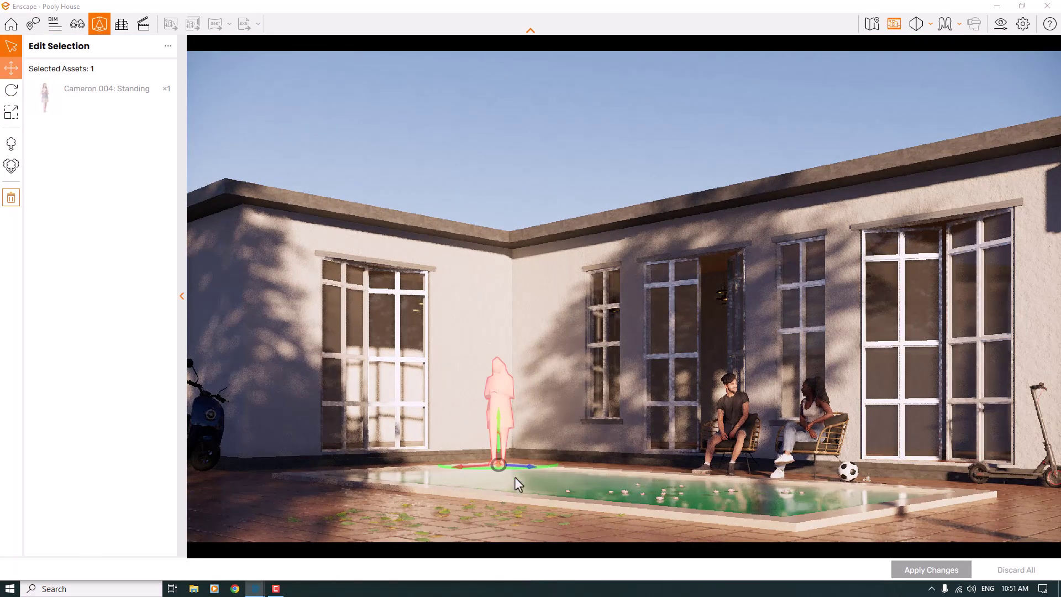
mouse_move(516, 467)
left_mouse_down()
mouse_move(570, 468)
mouse_move(519, 469)
mouse_move(533, 469)
left_mouse_up()
left_click(934, 572)
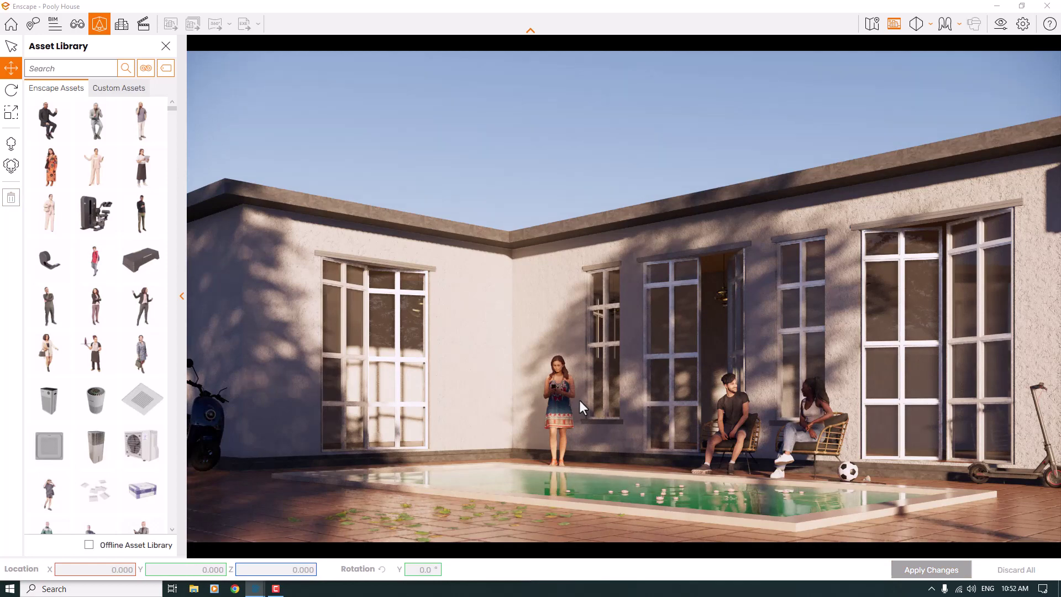
left_click(166, 46)
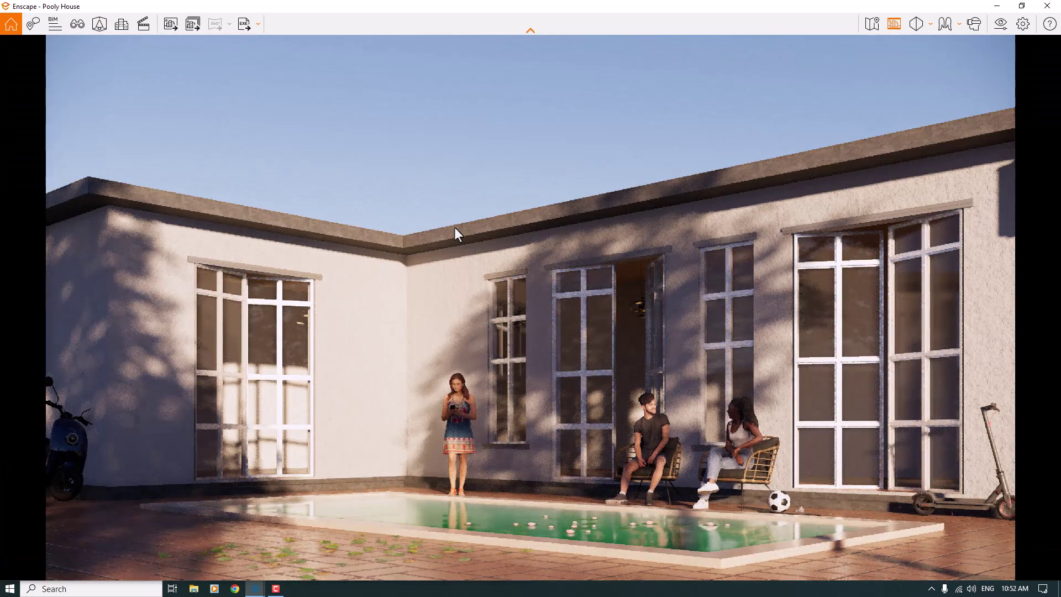
Step: Render the current view and save it to the Desktop as a JPEG image named "Render No 1"
left_click(172, 24)
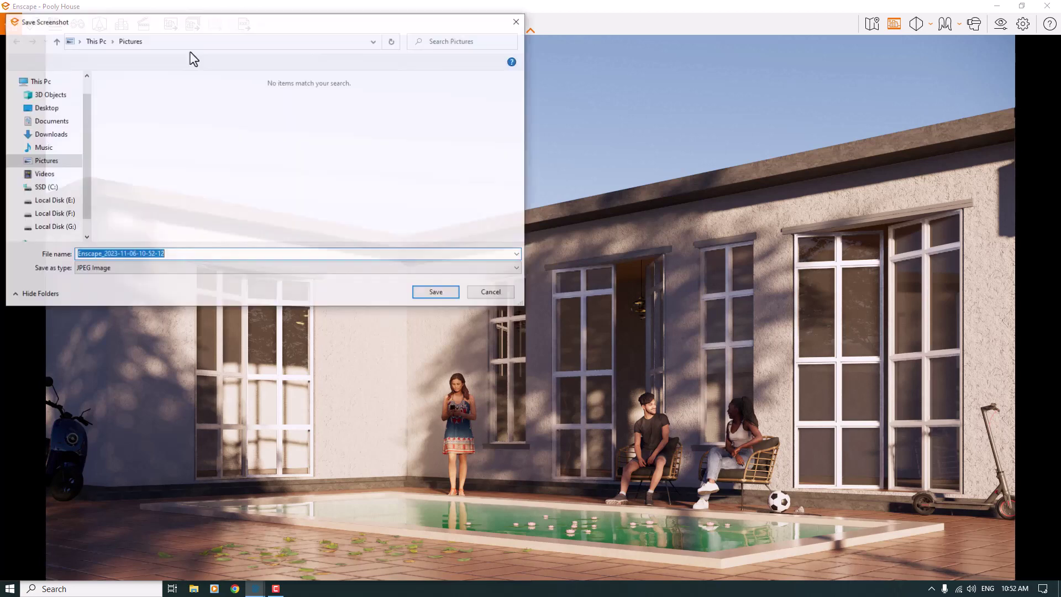
left_click(53, 111)
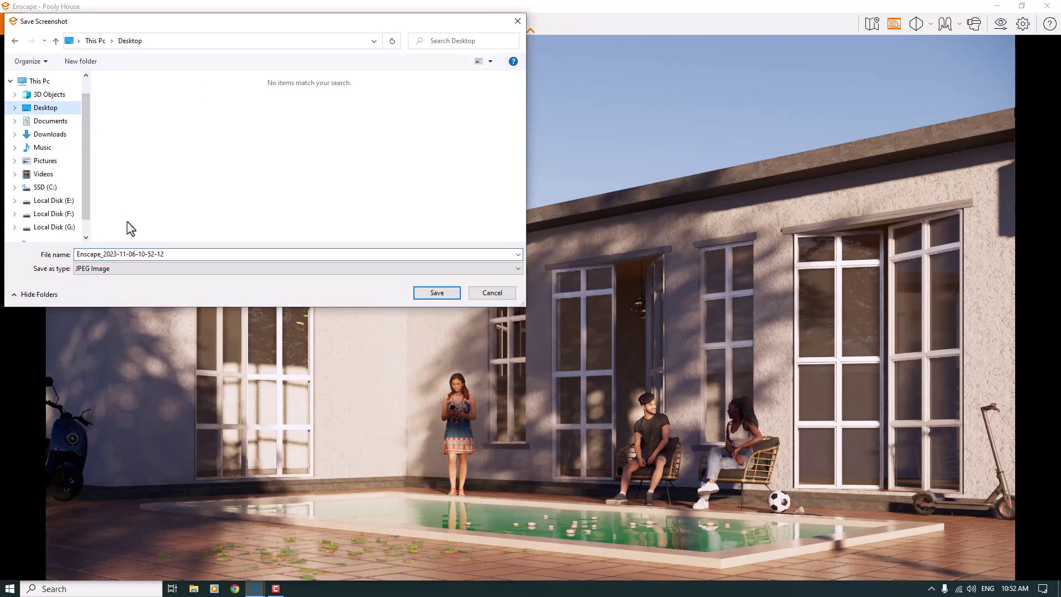
left_click(148, 257)
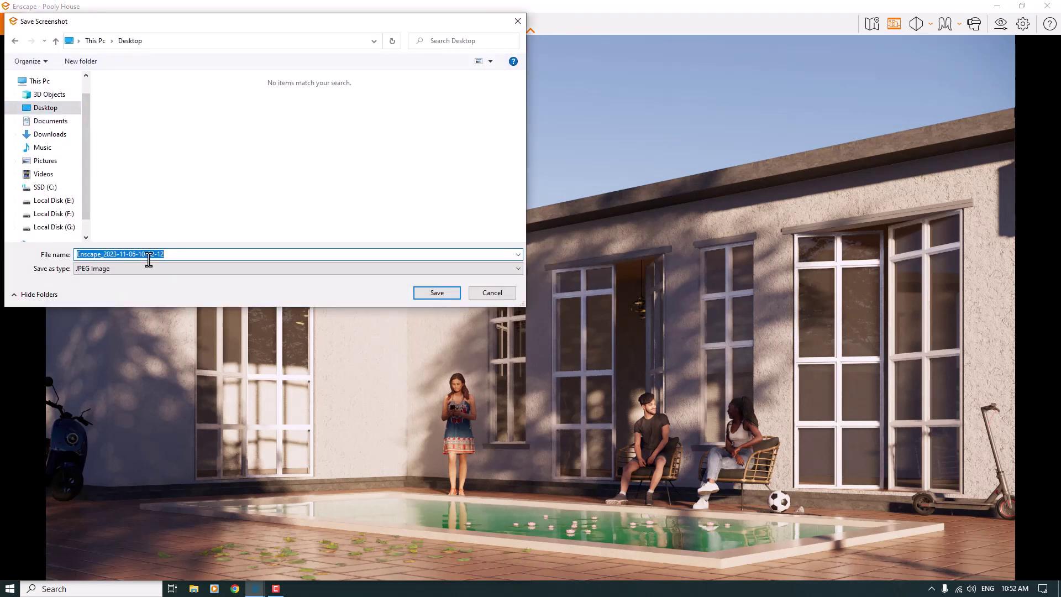
type("Render No 1")
left_click(436, 293)
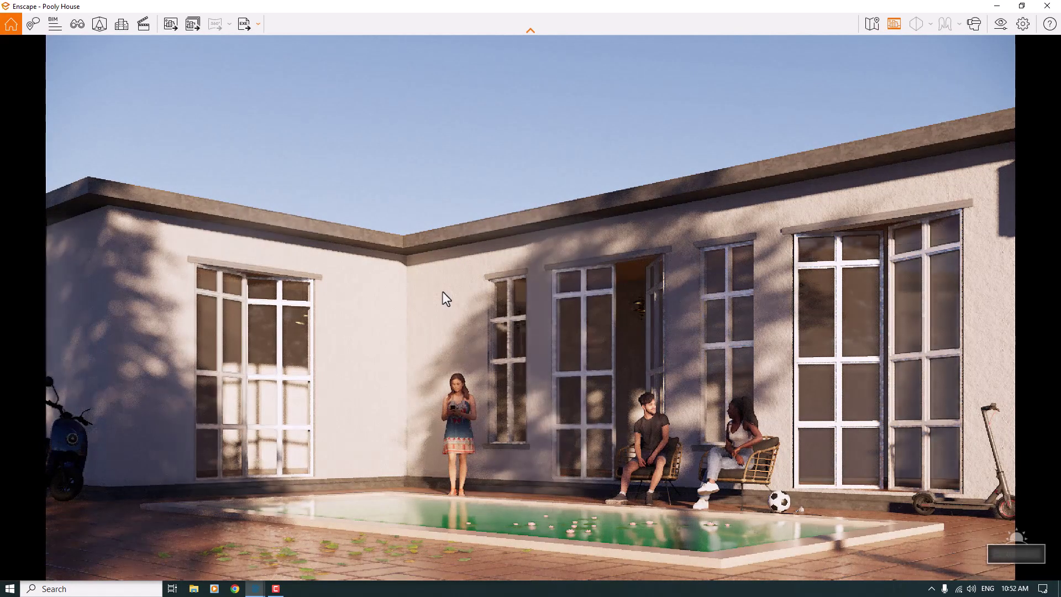
Step: Switch to the desktop, open the Render No 1 image in the photo viewer, and inspect the figures and pool up close
left_click(993, 5)
left_click(466, 5)
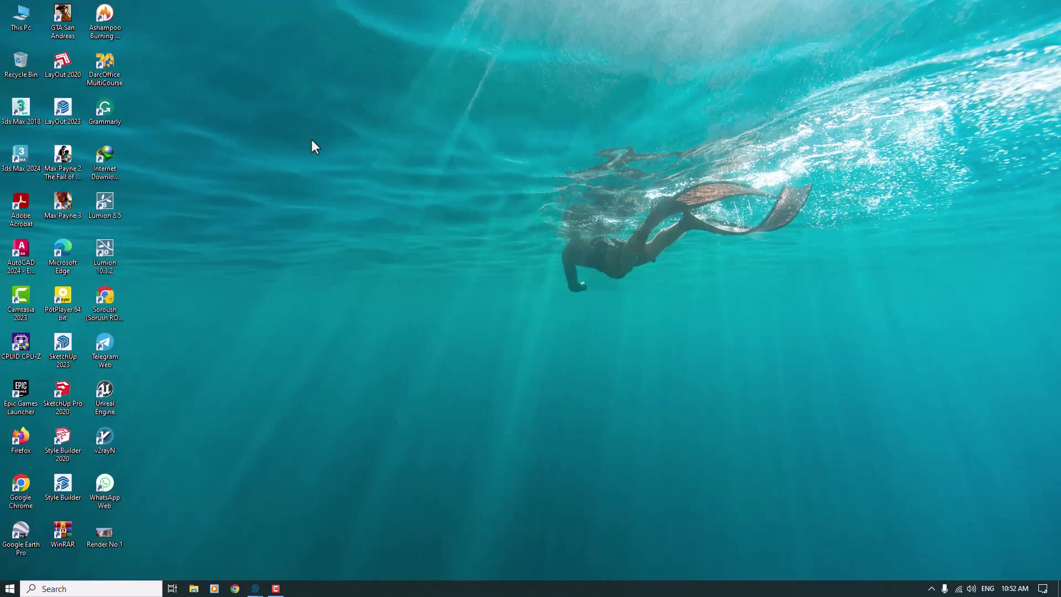
right_click(313, 141)
left_click(331, 171)
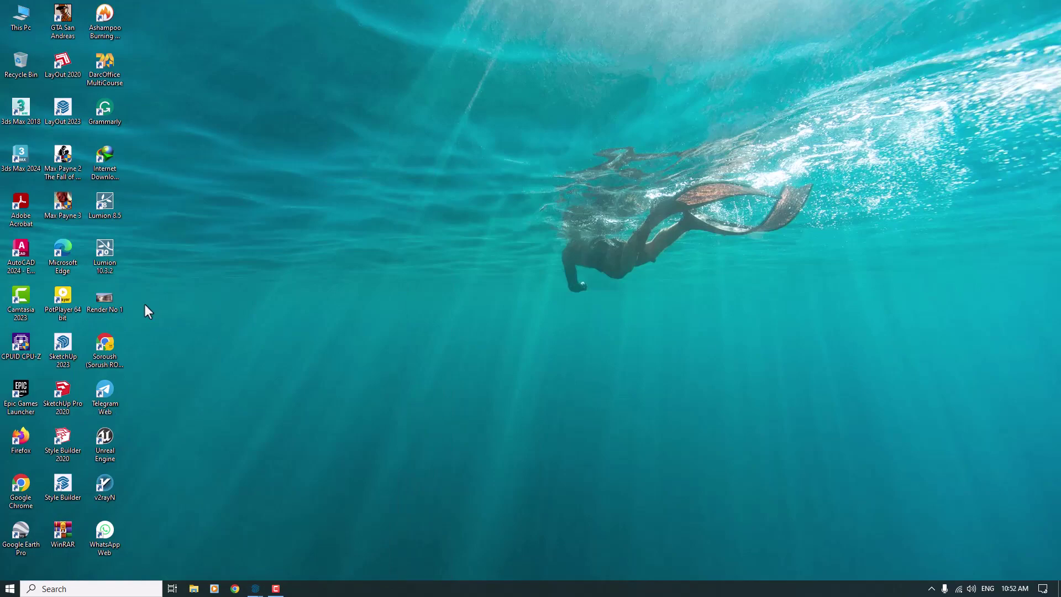
double_click(117, 303)
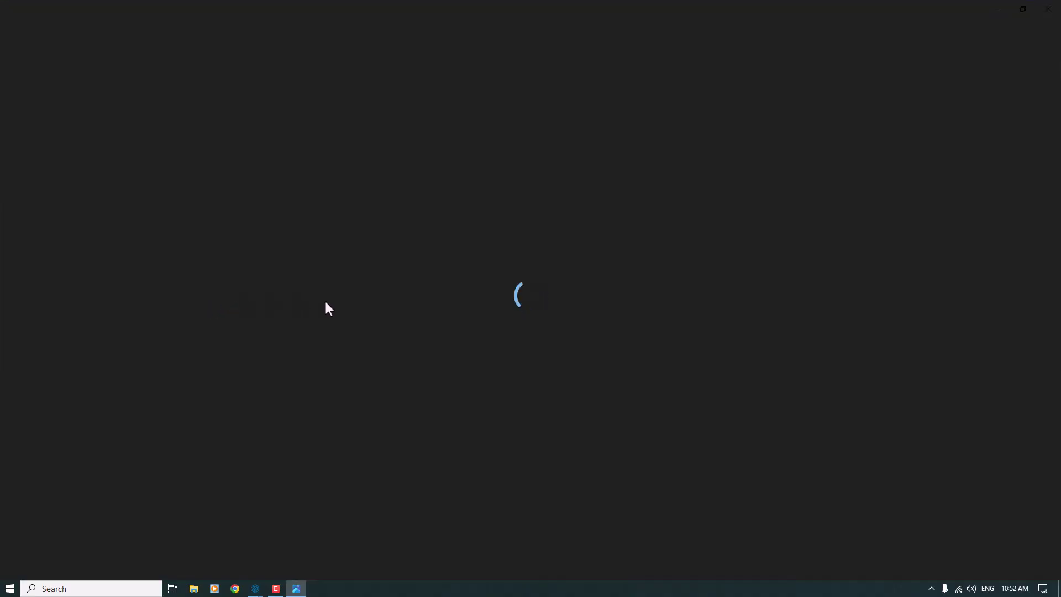
scroll(442, 426, "up", 5)
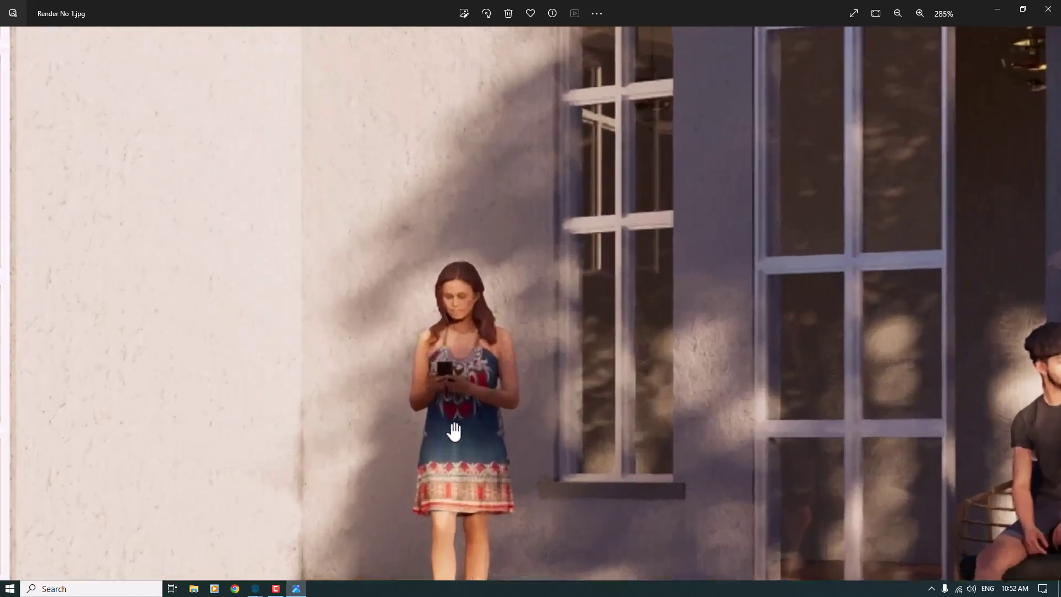
scroll(391, 268, "down", 2)
left_click_drag(660, 389, 529, 366)
scroll(529, 366, "up", 2)
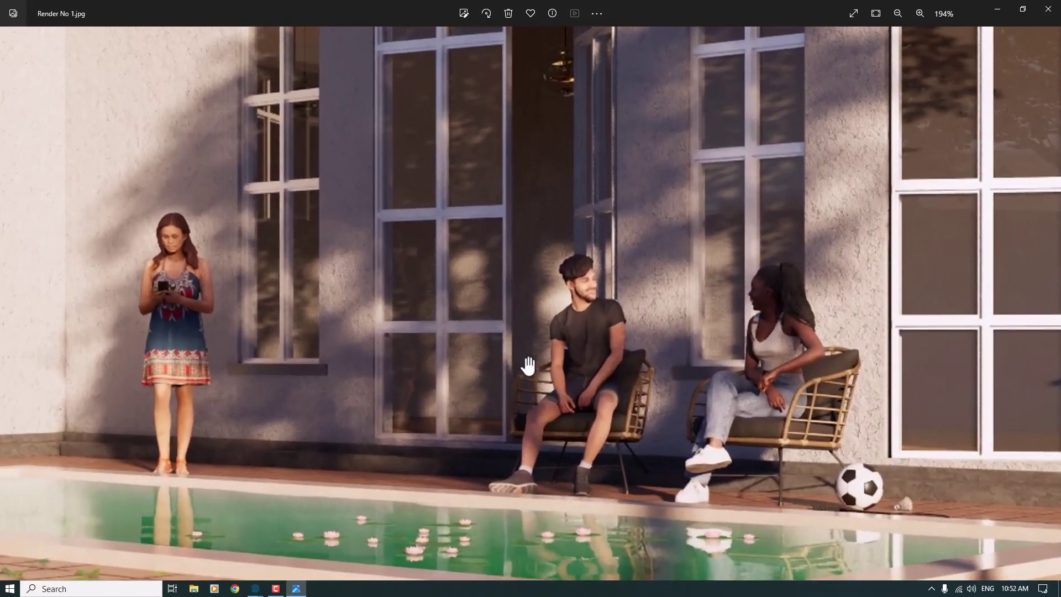
scroll(527, 365, "down", 4)
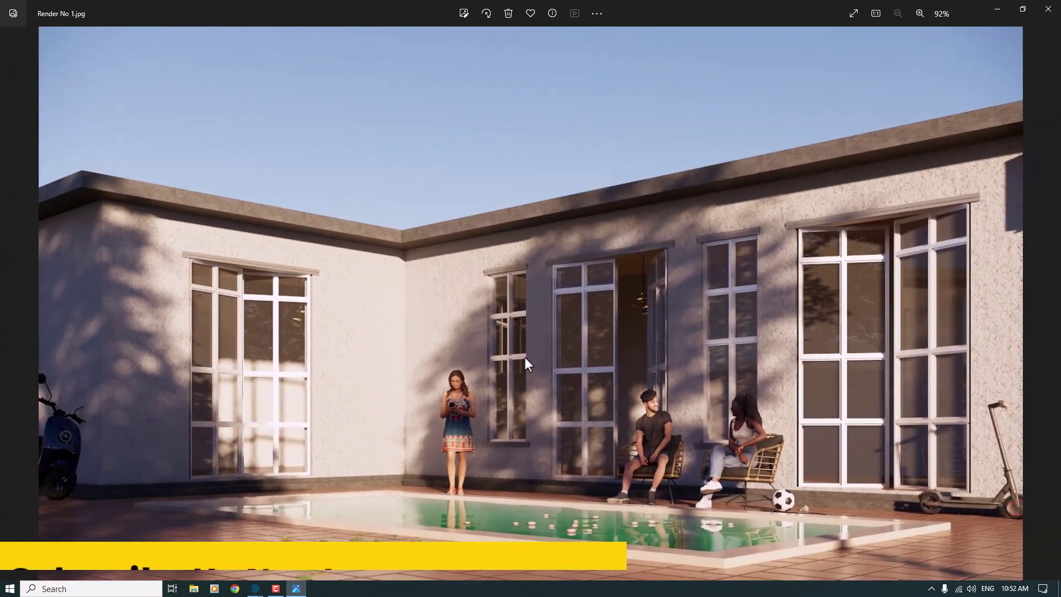